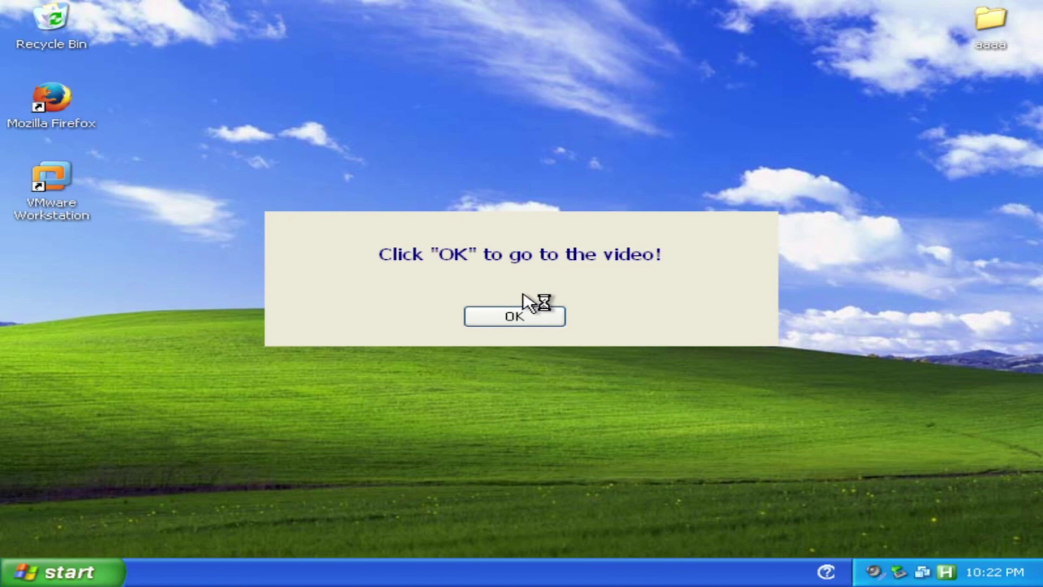
left_click(534, 315)
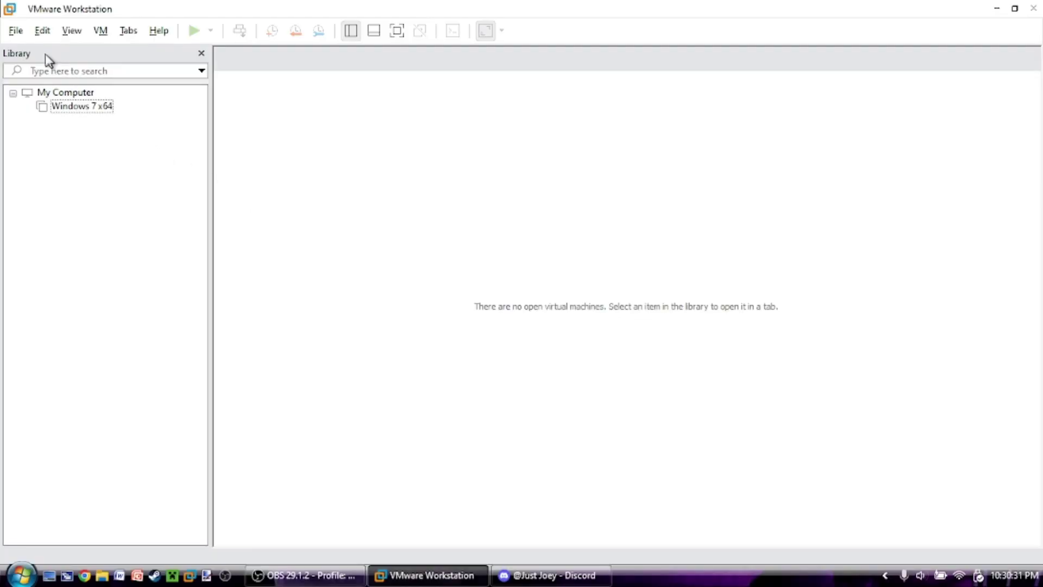
Start a new virtual machine with the Custom (advanced) configuration, keeping the default options up to the naming page
left_click(15, 30)
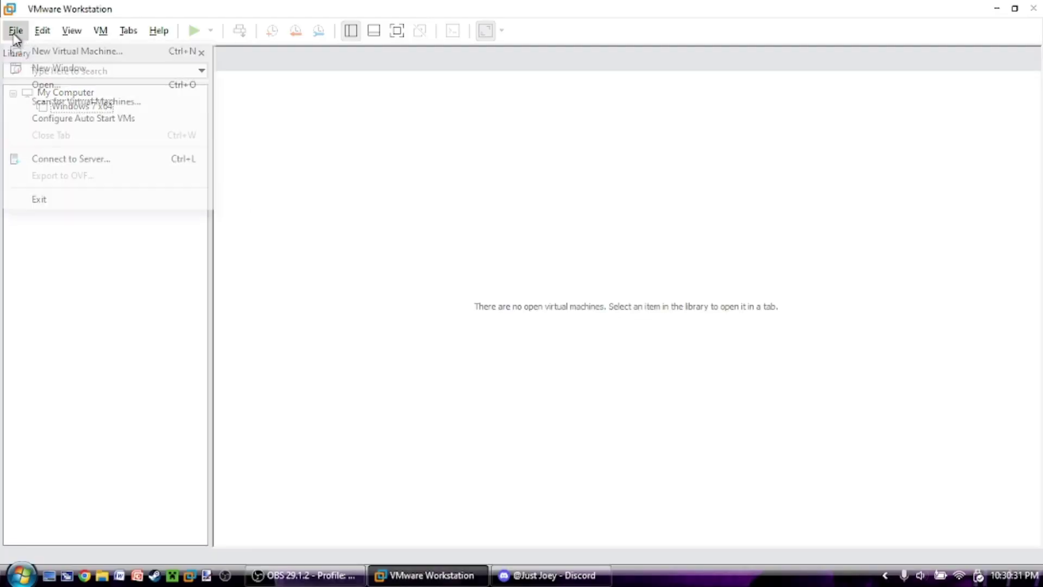
left_click(30, 50)
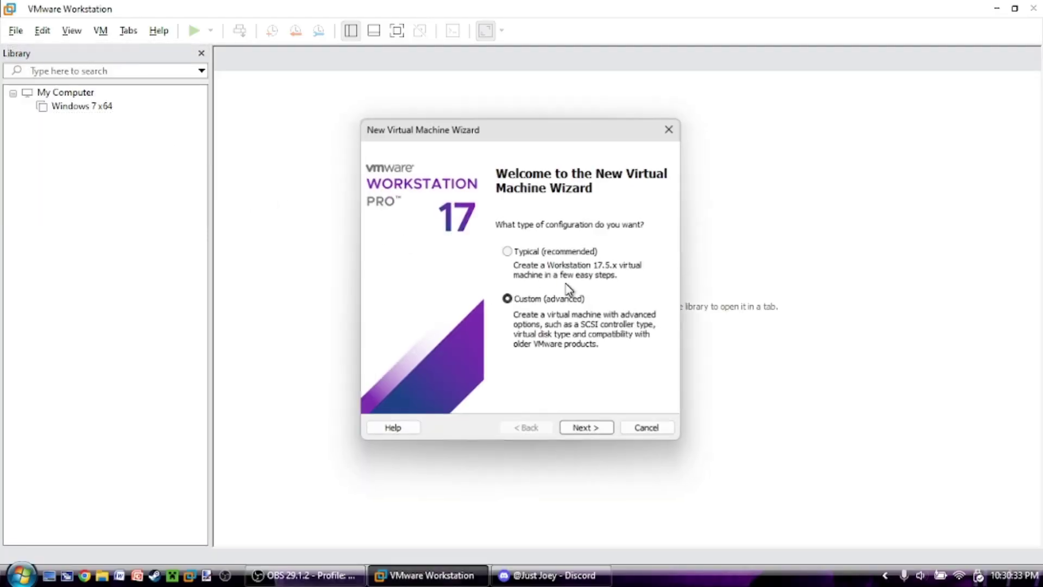
left_click(587, 430)
left_click(587, 430)
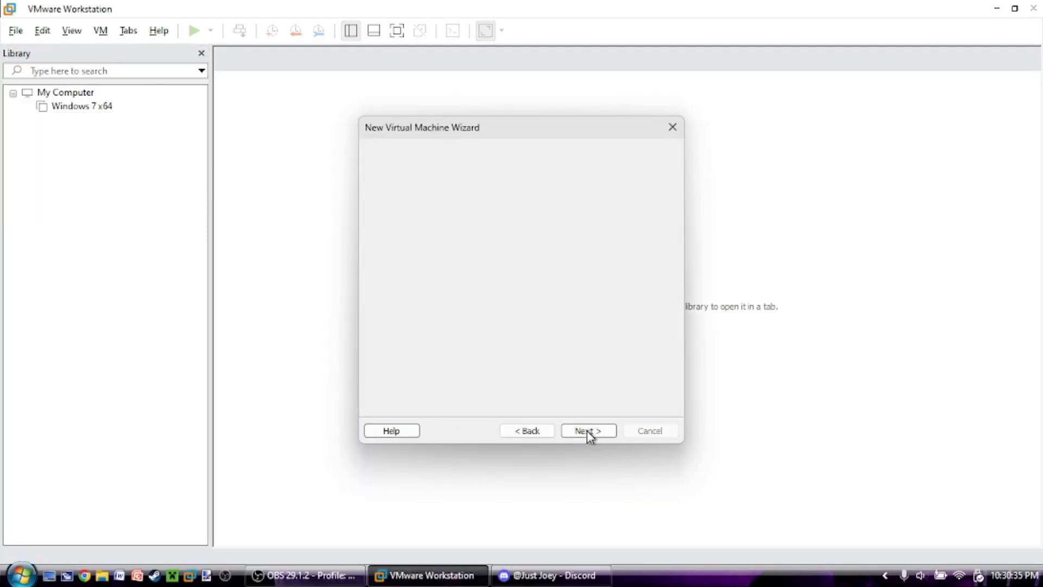
left_click(587, 431)
left_click(587, 430)
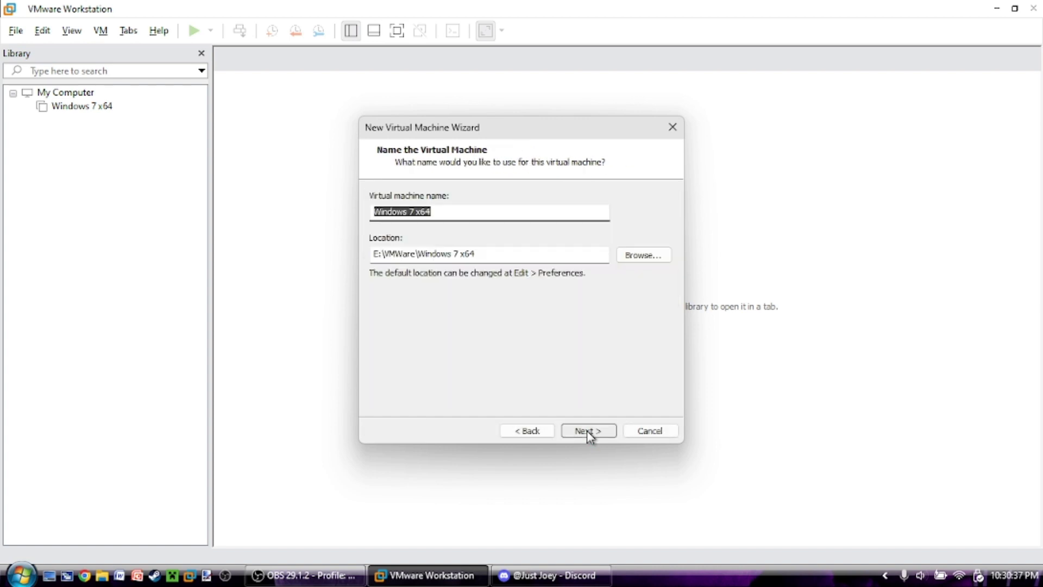
Name the virtual machine Modern 10 and store it in the VM folder on the Games (D:) drive
key("BackSpace")
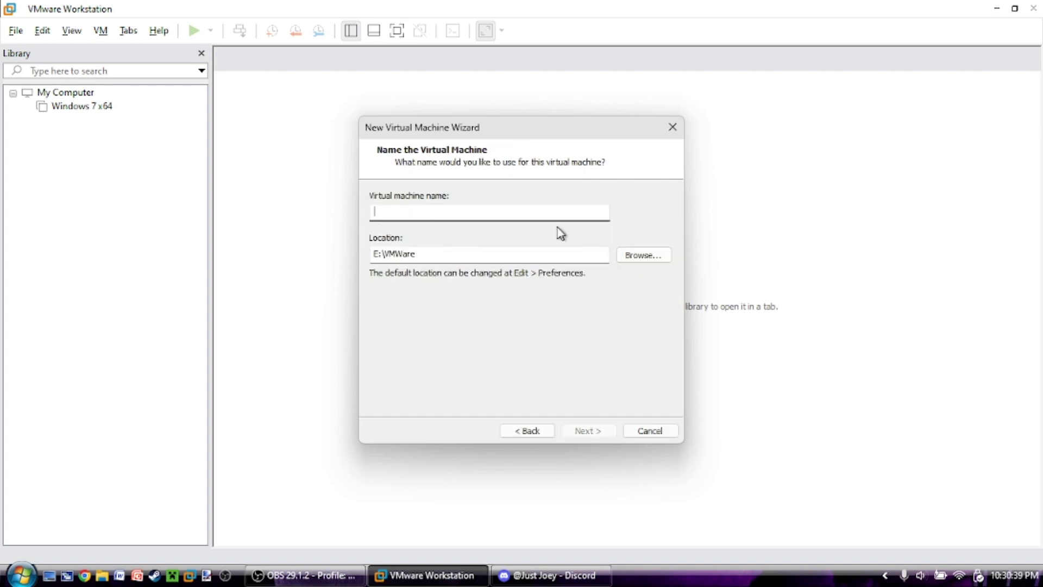
type("Modern 10")
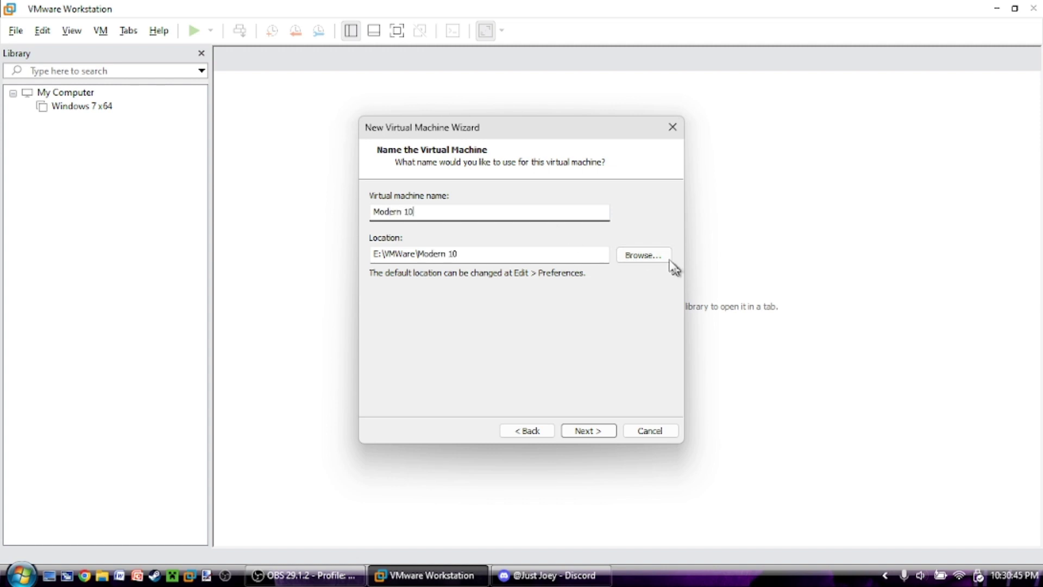
left_click(650, 257)
scroll(558, 305, "down", 3)
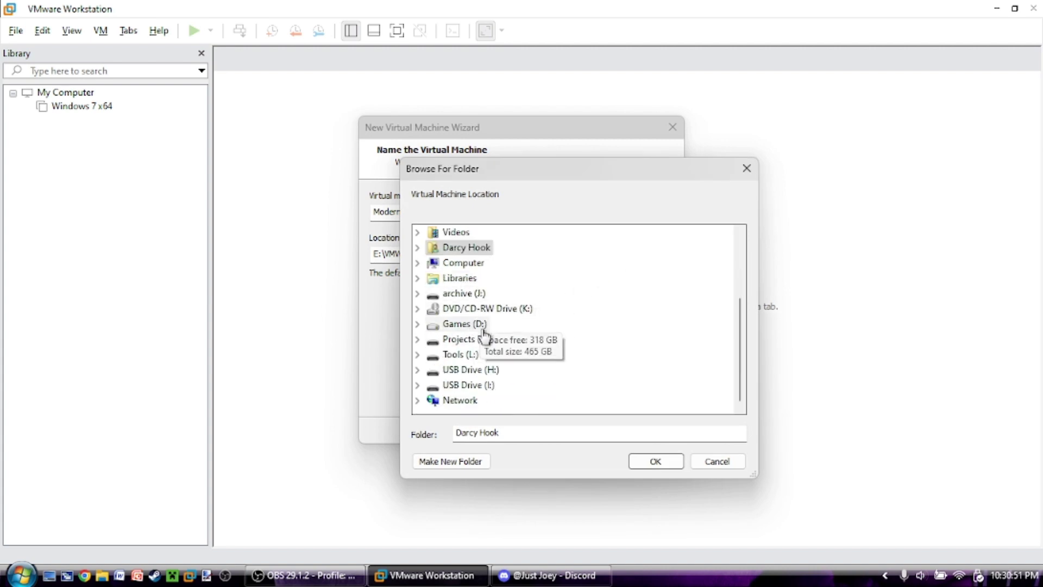
double_click(465, 325)
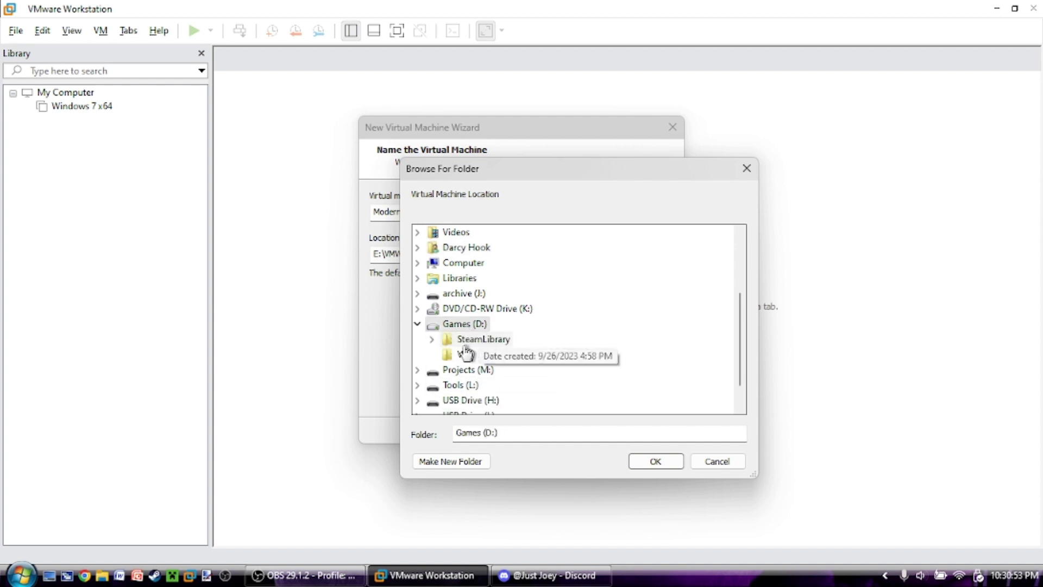
left_click(465, 356)
left_click(663, 462)
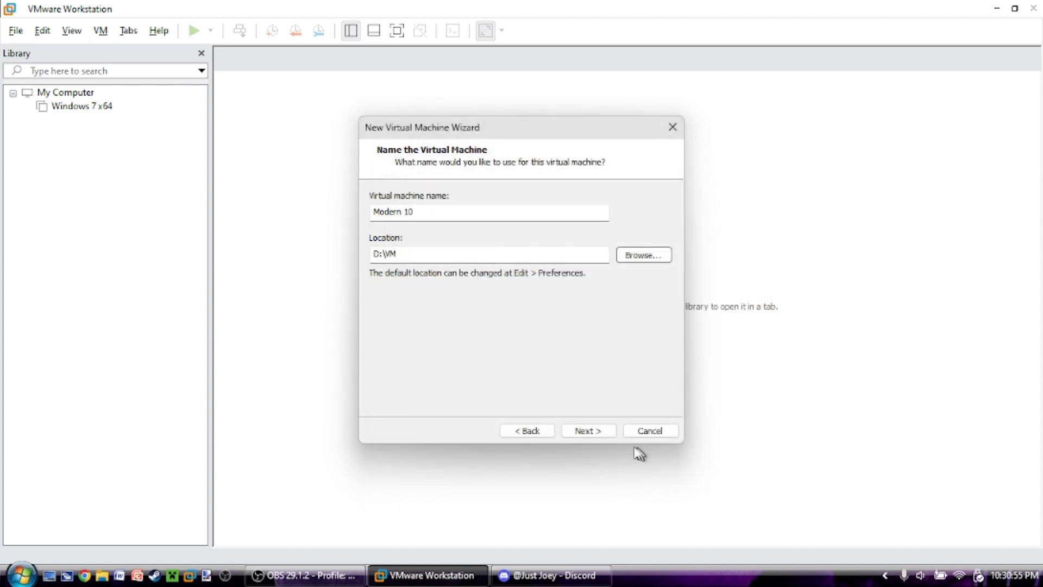
left_click(590, 431)
Configure the virtual machine with 2 processors and 2 cores per processor
left_click(587, 430)
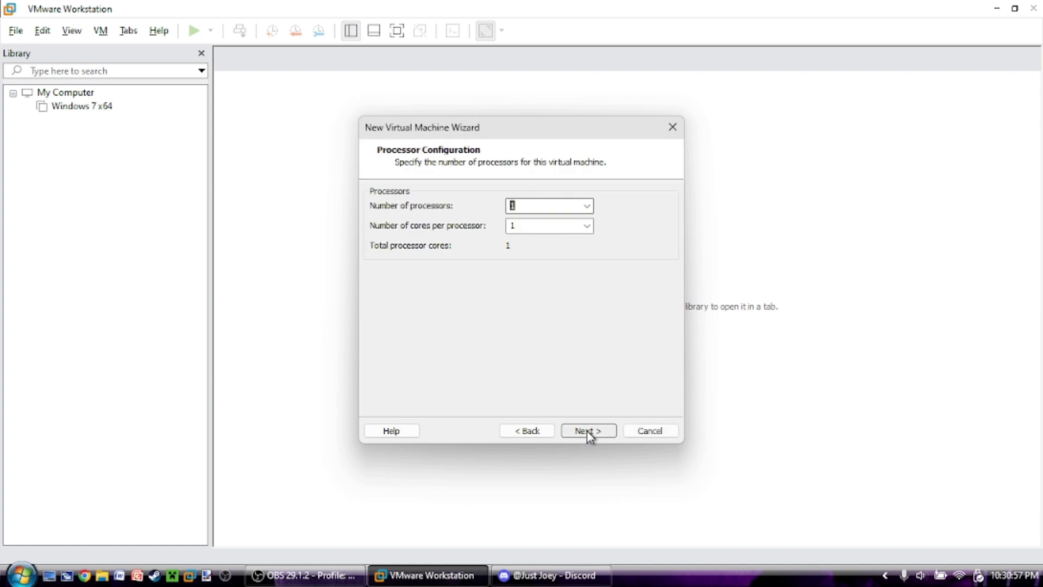
left_click(586, 226)
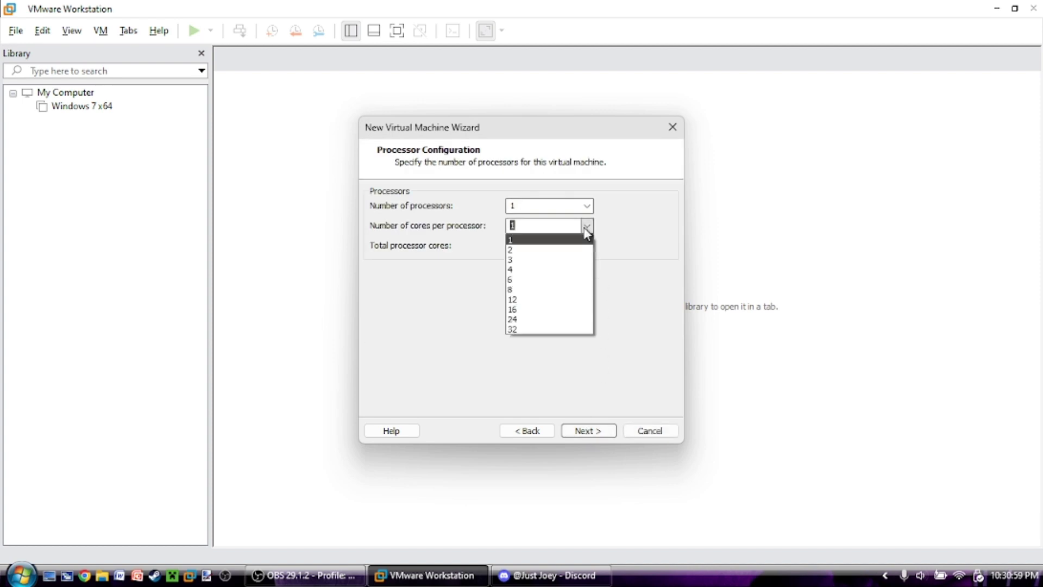
left_click(568, 249)
left_click(587, 206)
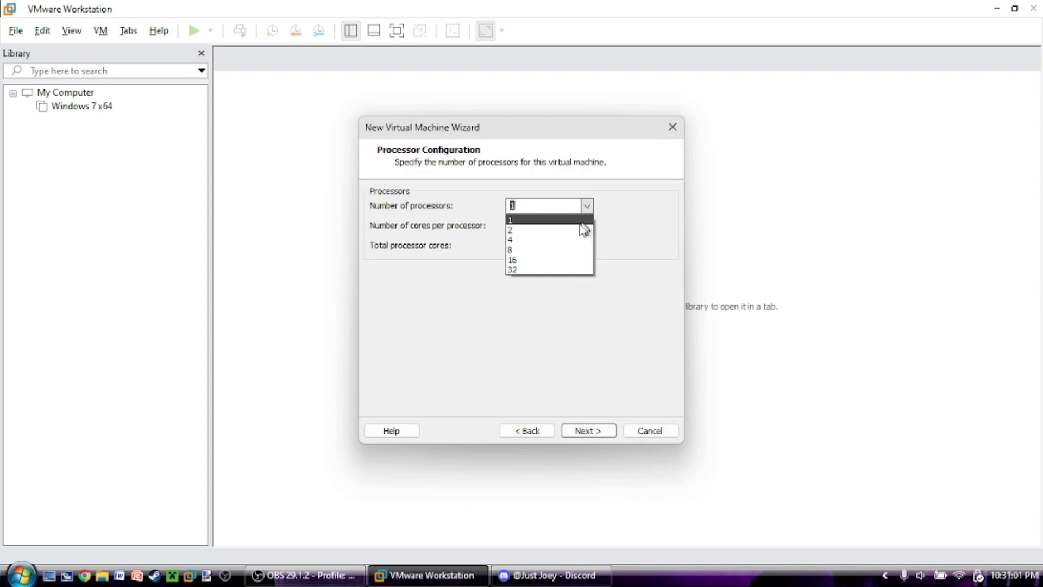
left_click(581, 227)
Return to the firmware type page, choose UEFI, and proceed past the processor configuration to the memory page
left_click(538, 432)
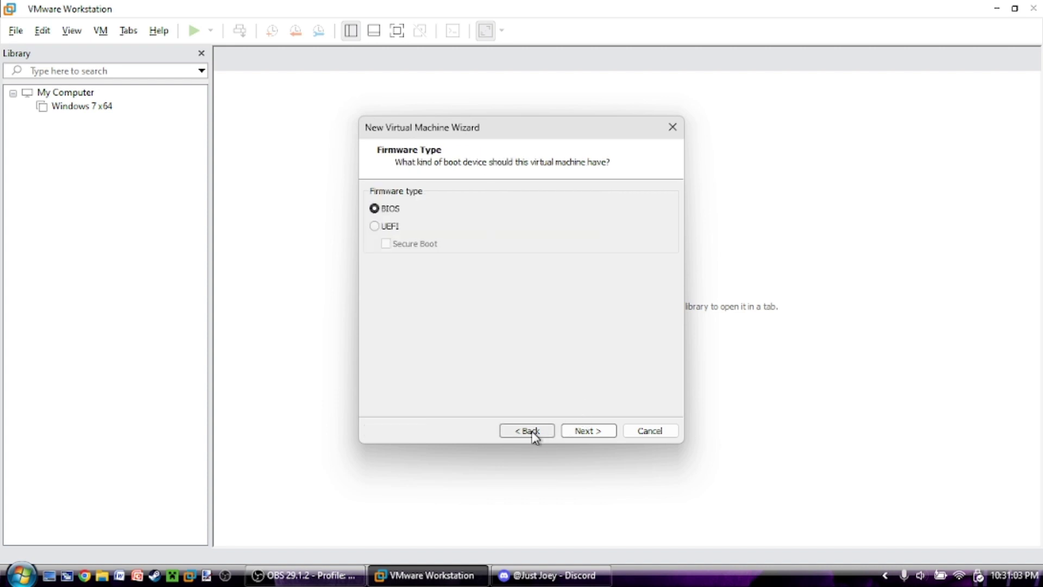
left_click(377, 226)
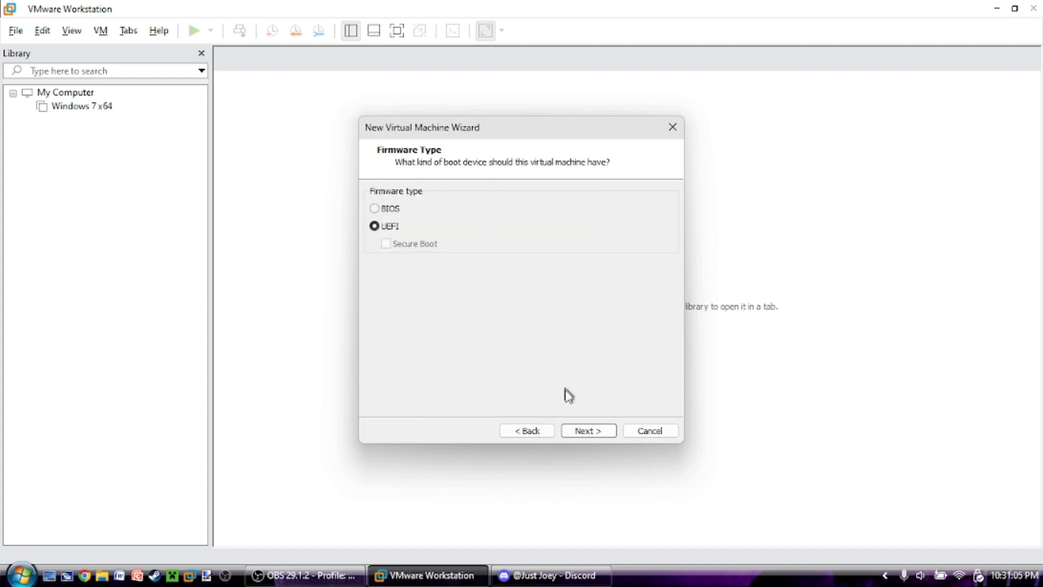
left_click(583, 432)
left_click(583, 433)
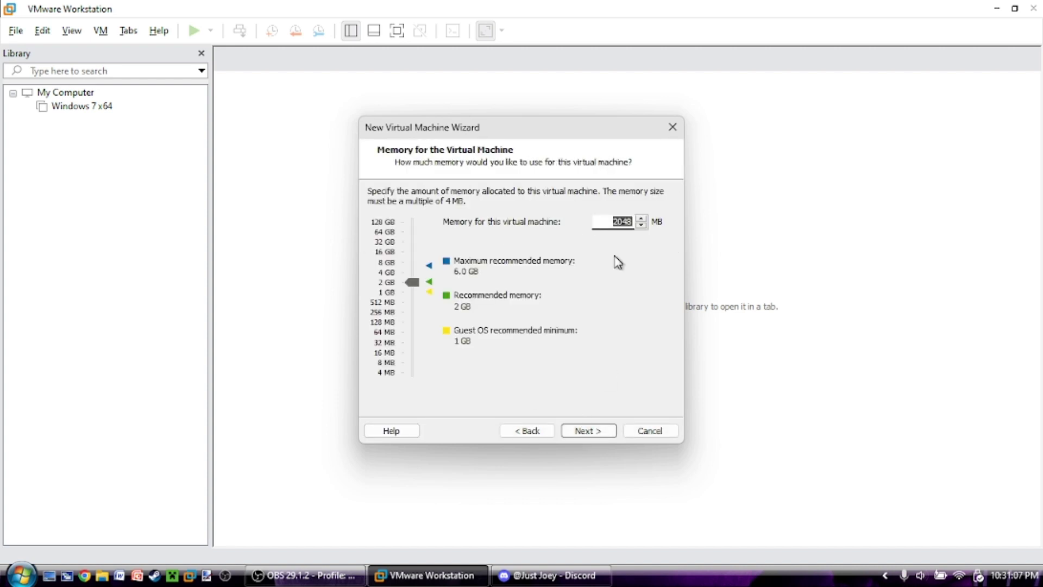
Allocate about 4.3 GB of memory, then keep NAT networking and the default disk options for a new virtual disk
left_click_drag(413, 281, 415, 277)
left_click(582, 432)
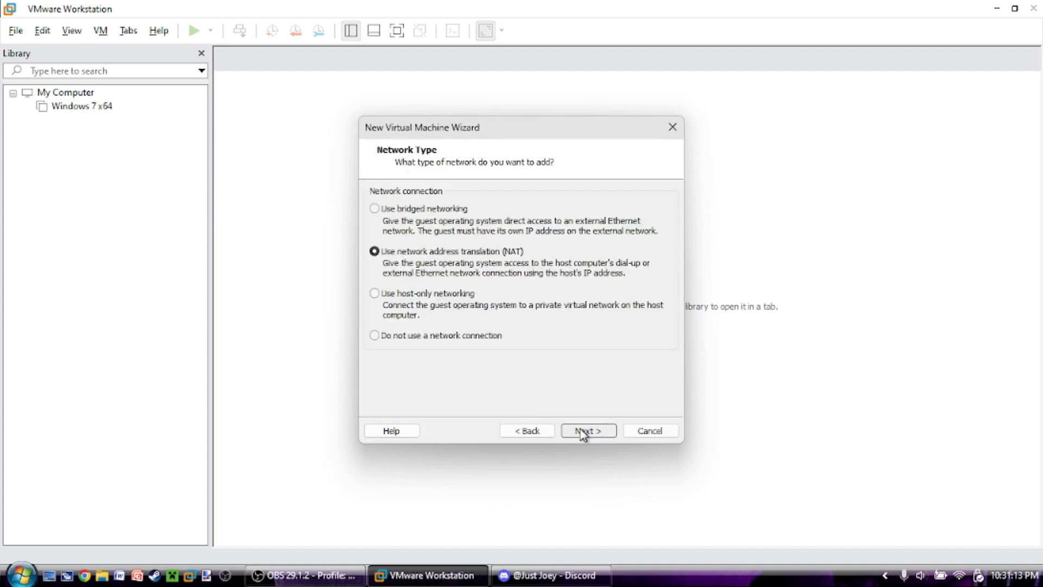
left_click(583, 430)
left_click(583, 430)
left_click(583, 430)
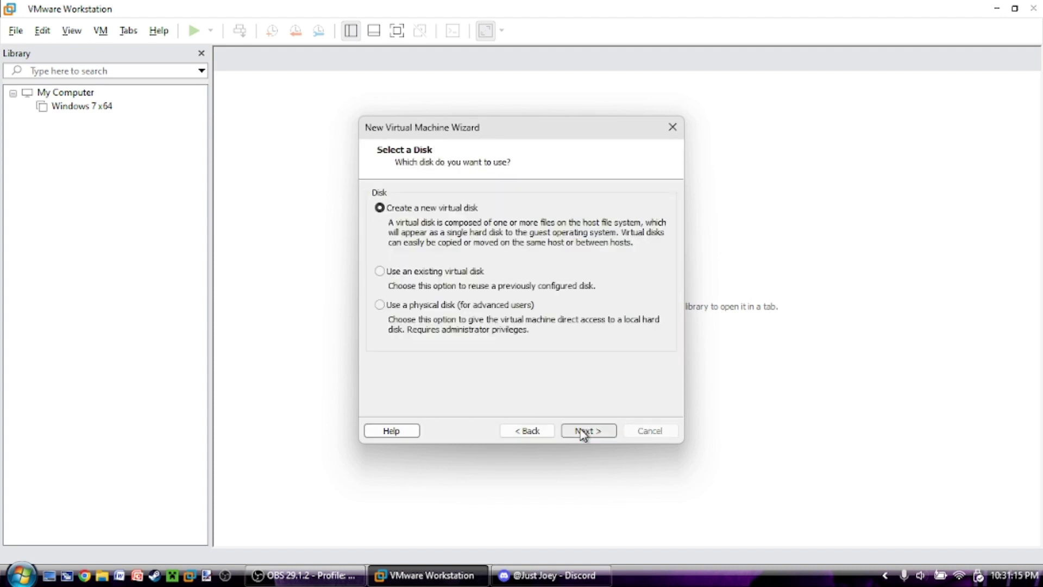
left_click(582, 430)
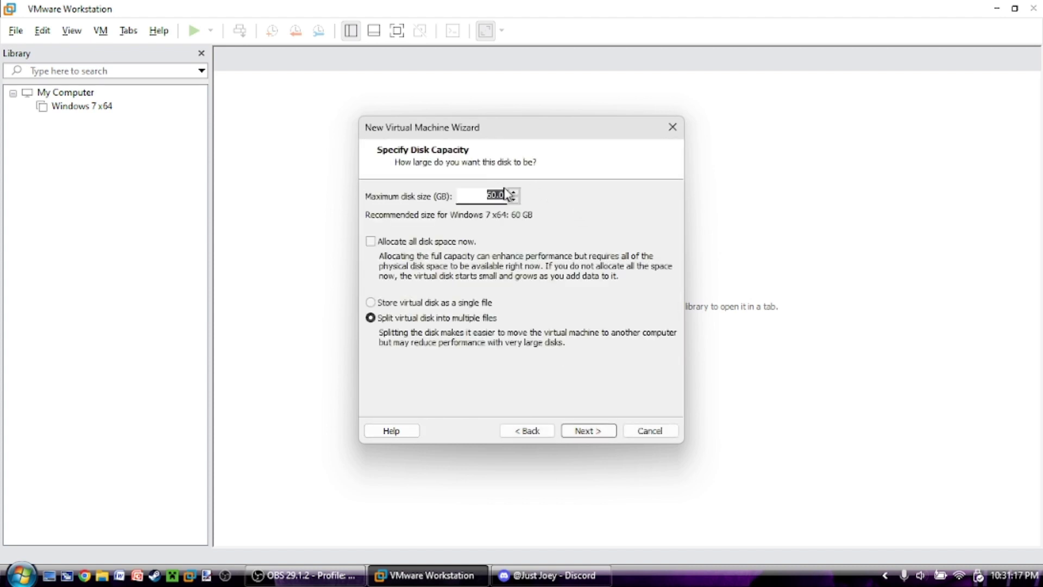
Set the maximum disk size to 140 GB and finish creating the virtual machine
left_click(513, 192)
left_click(593, 433)
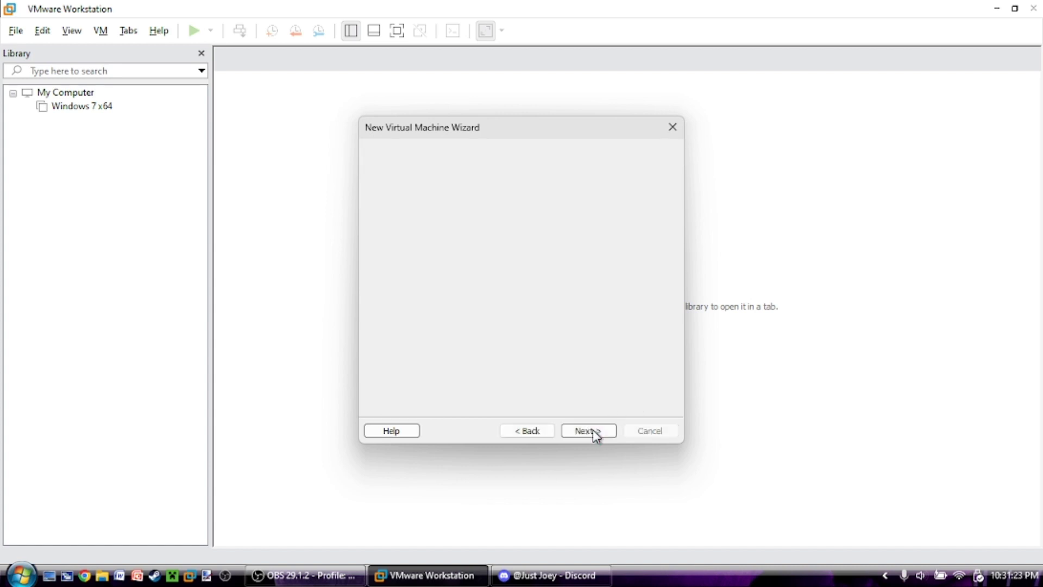
left_click(592, 430)
left_click(577, 432)
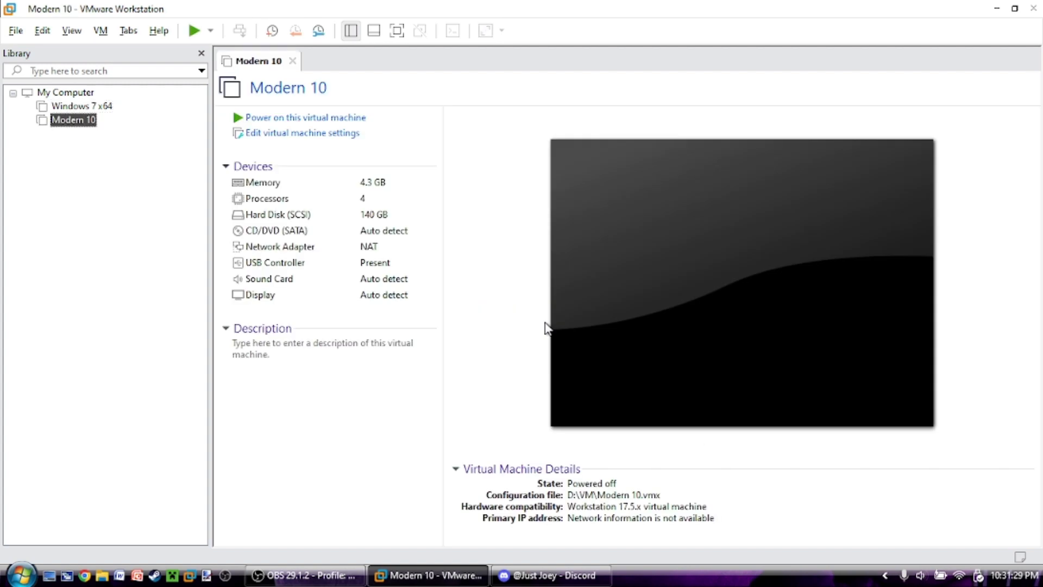
Power on the Modern 10 virtual machine, with its display stretched and the installation hint closed
left_click(312, 118)
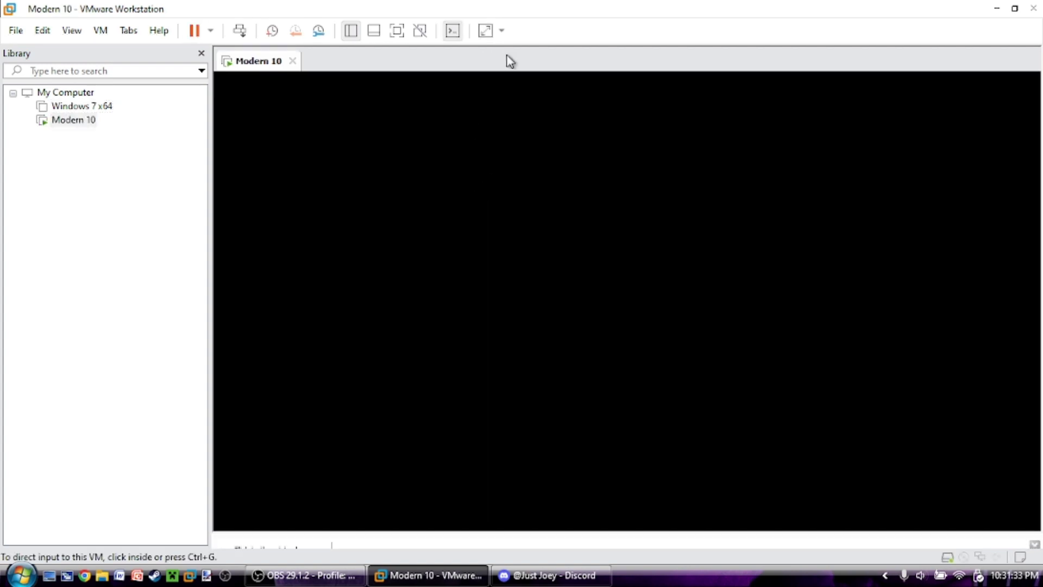
left_click(483, 34)
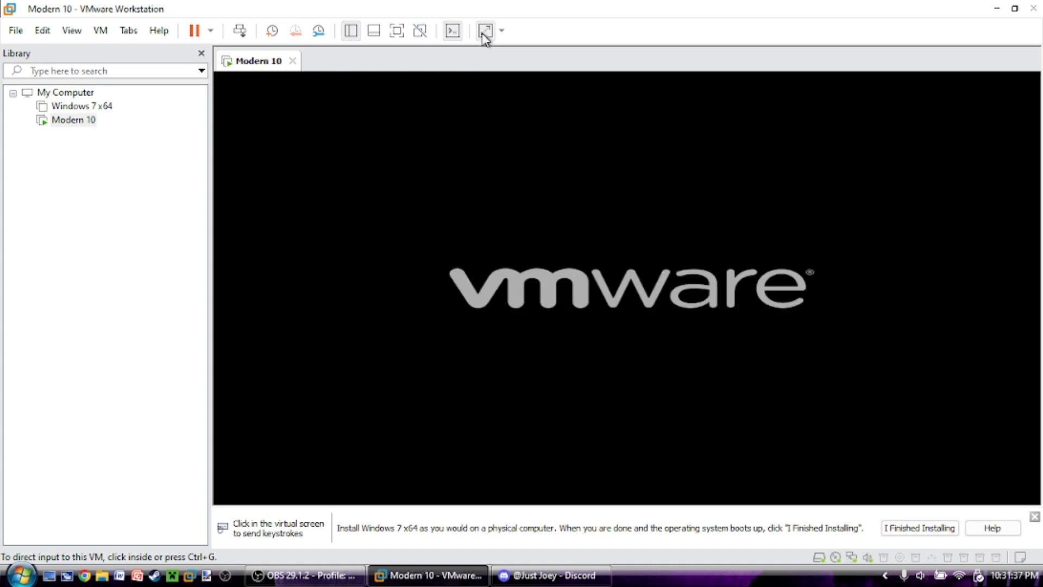
left_click(1035, 517)
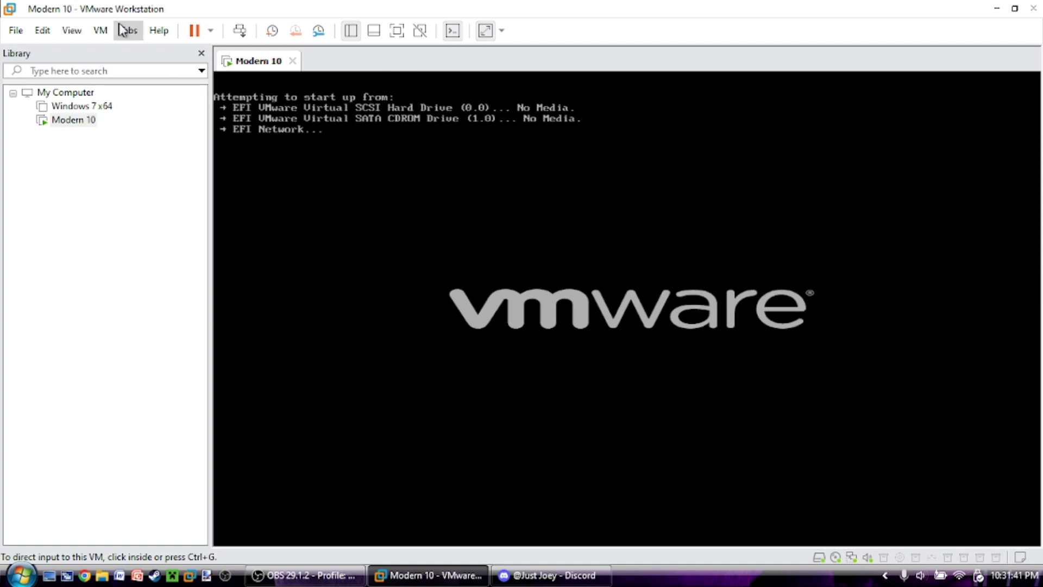
Set the virtual machine's CD/DVD (SATA) drive to use the Windows ISO image from J:\vmWhere pro 17\iso Files\Windows
left_click(91, 33)
mouse_move(199, 69)
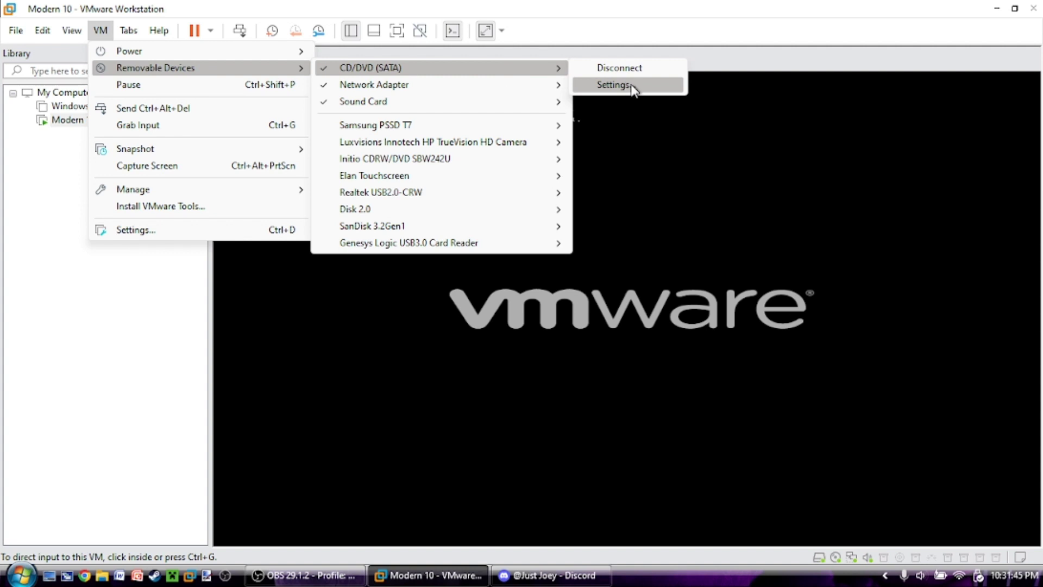
left_click(613, 84)
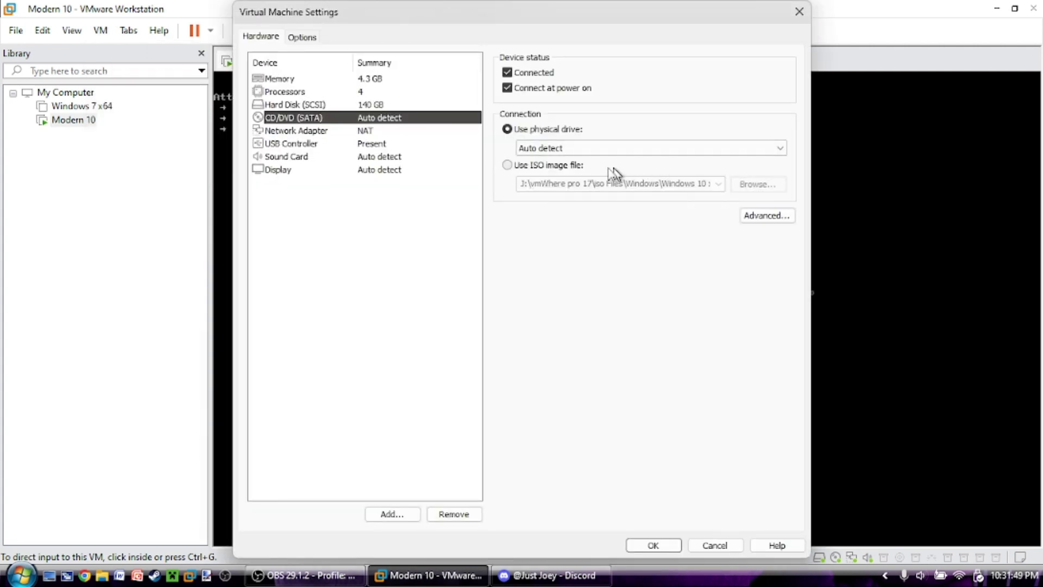
left_click(571, 165)
left_click(760, 188)
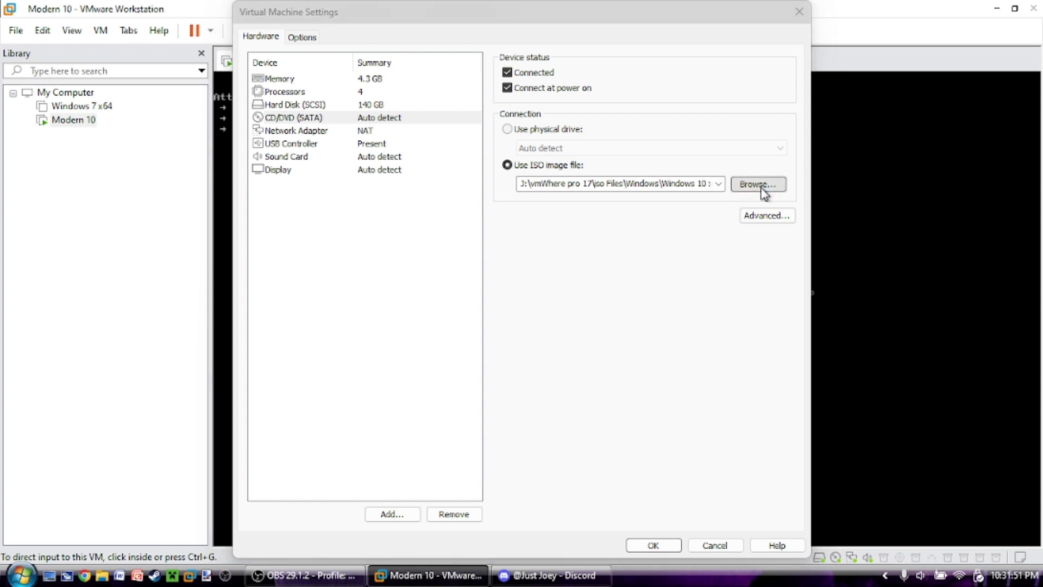
double_click(495, 179)
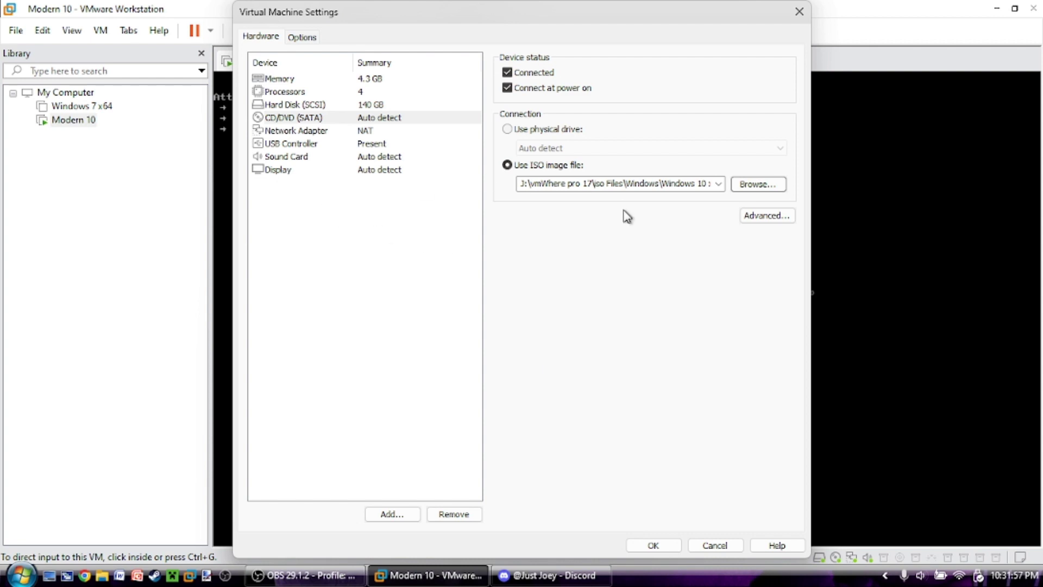
left_click(652, 545)
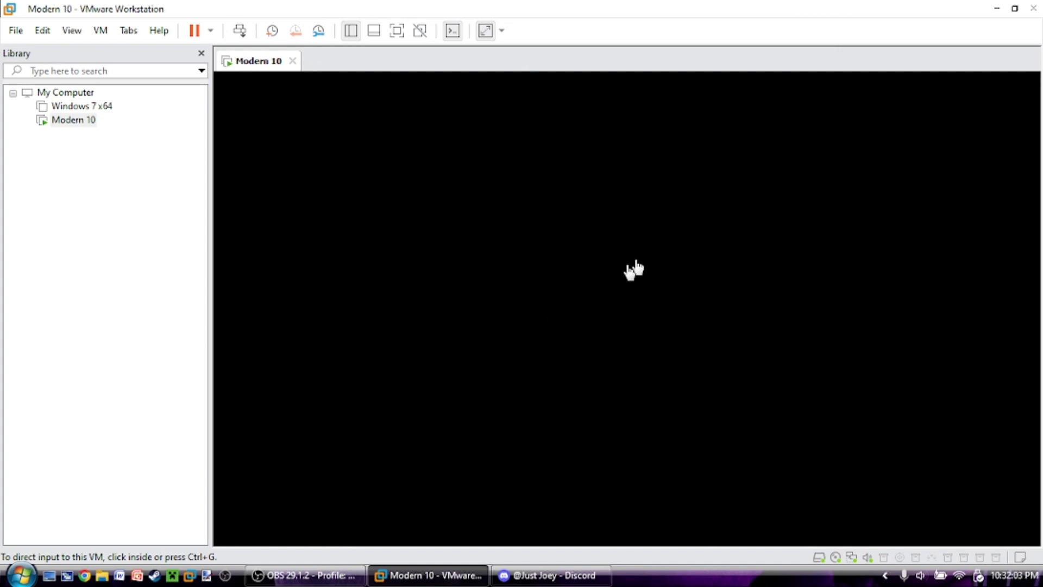
Switch the virtual machine to full screen and boot it from the installation disc
left_click(636, 264)
key("ctrl+alt+Return")
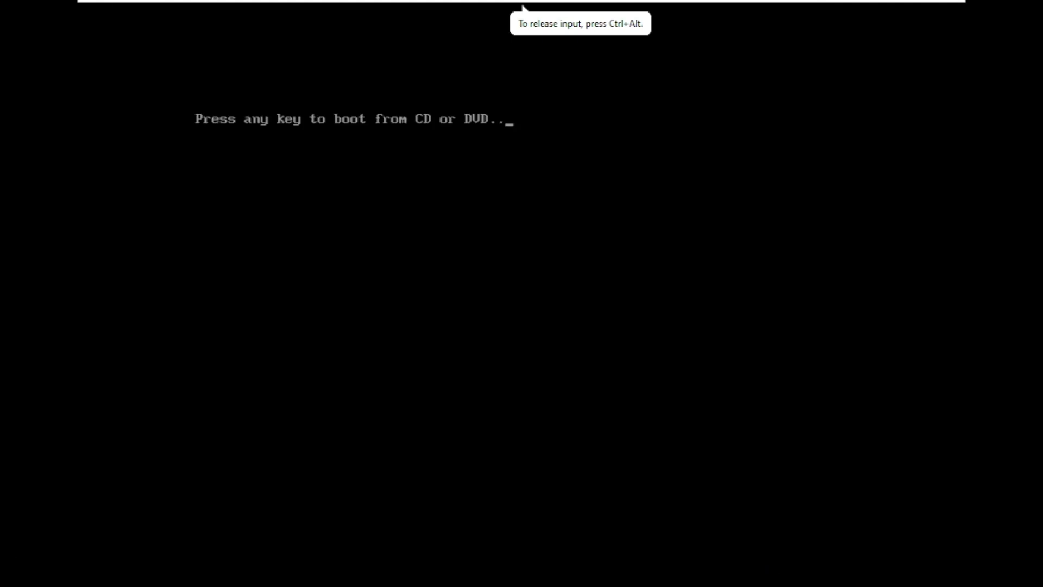
key("Return")
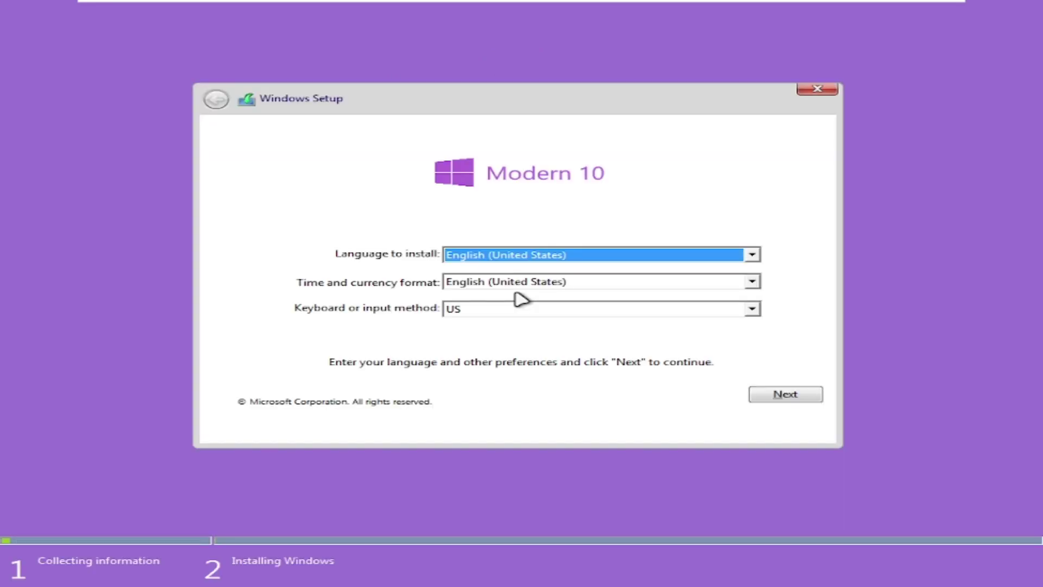
Install Modern 10 on Drive 0 Unallocated Space with English (United States) and US keyboard settings, restarting once the files are installed
left_click(755, 391)
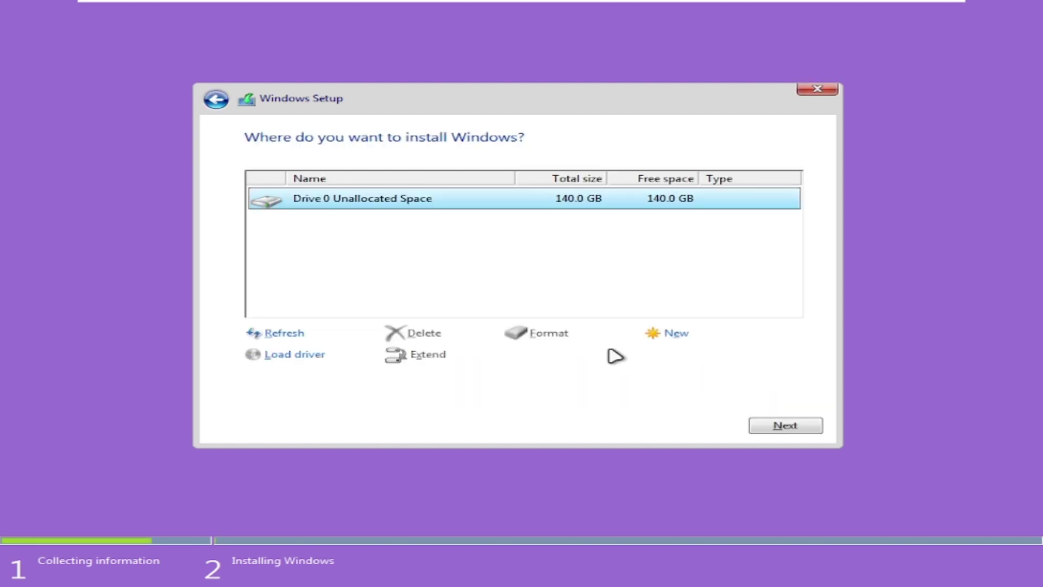
left_click(770, 429)
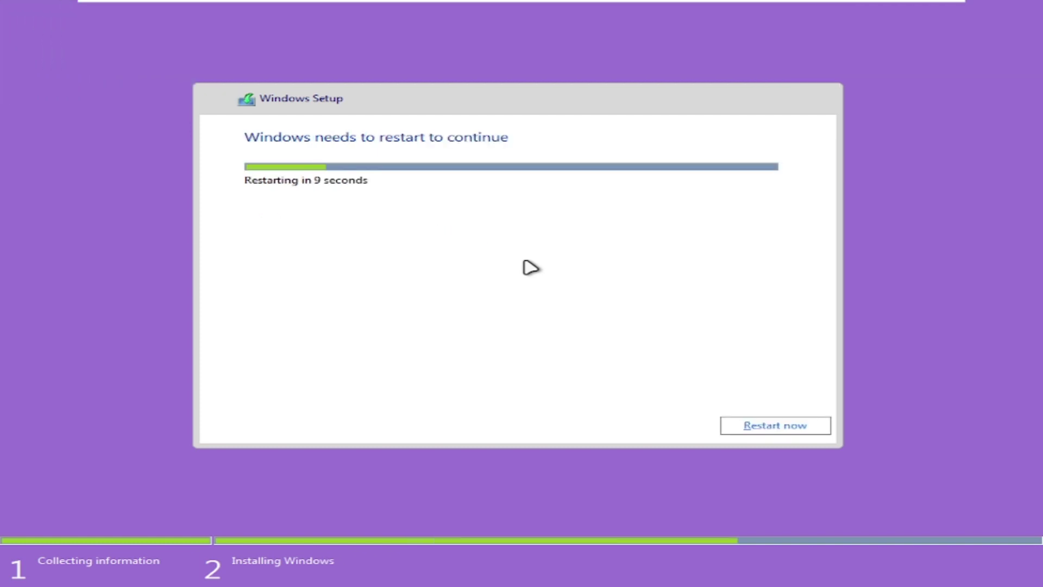
left_click(763, 431)
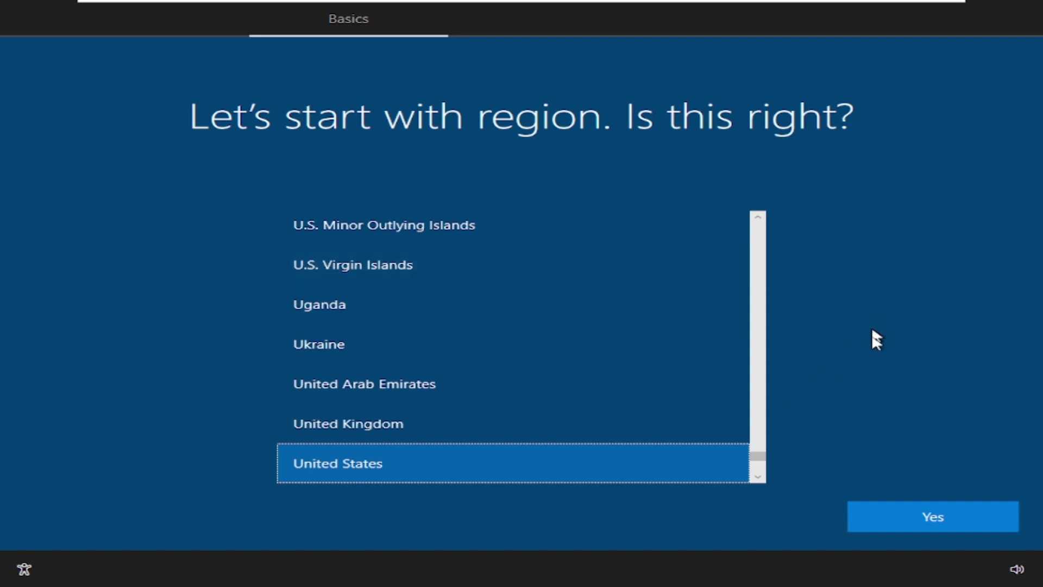
Confirm United States as the region and US as the keyboard layout, skipping a second layout
left_click(920, 505)
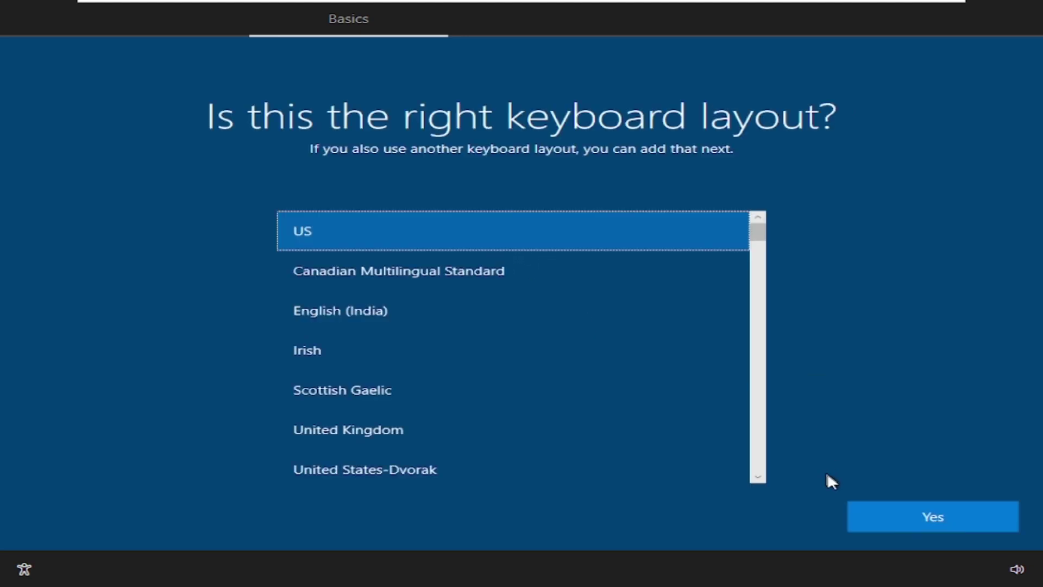
left_click(869, 511)
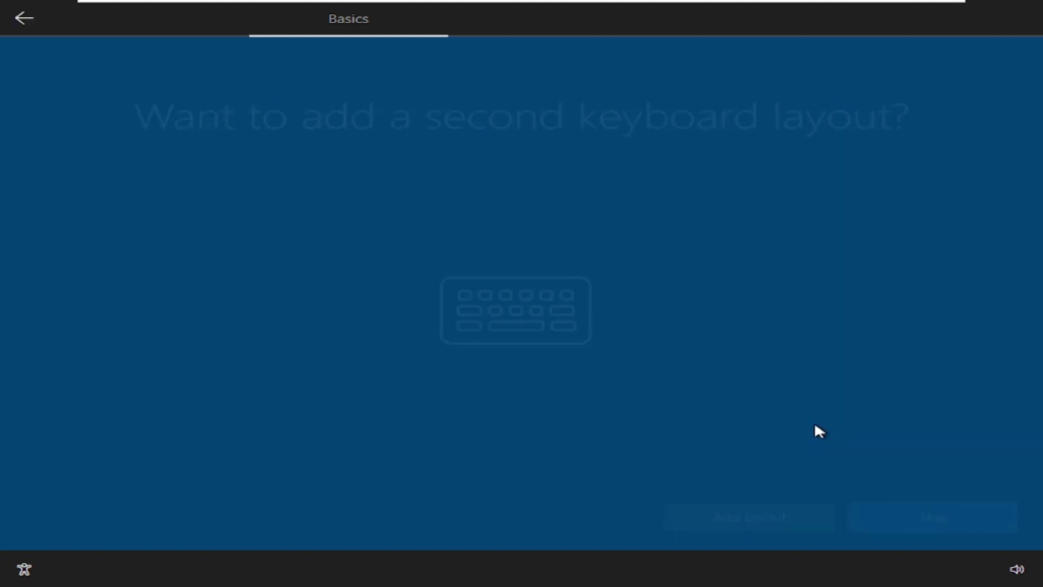
left_click(885, 505)
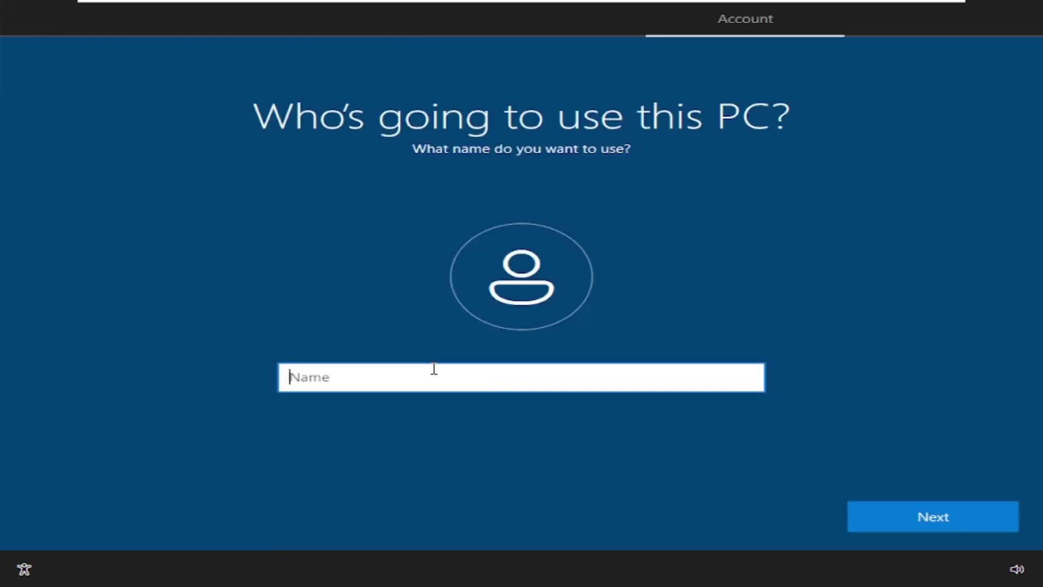
Create the user account with the user's name and no password, and allow the PC to be discoverable on the network
type("Bonnie")
key("Return")
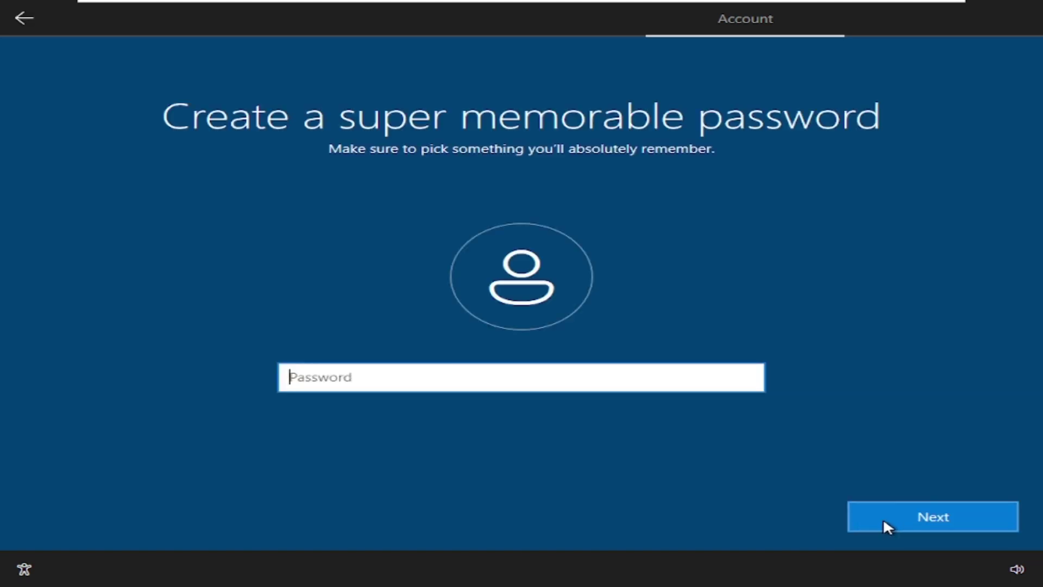
left_click(882, 517)
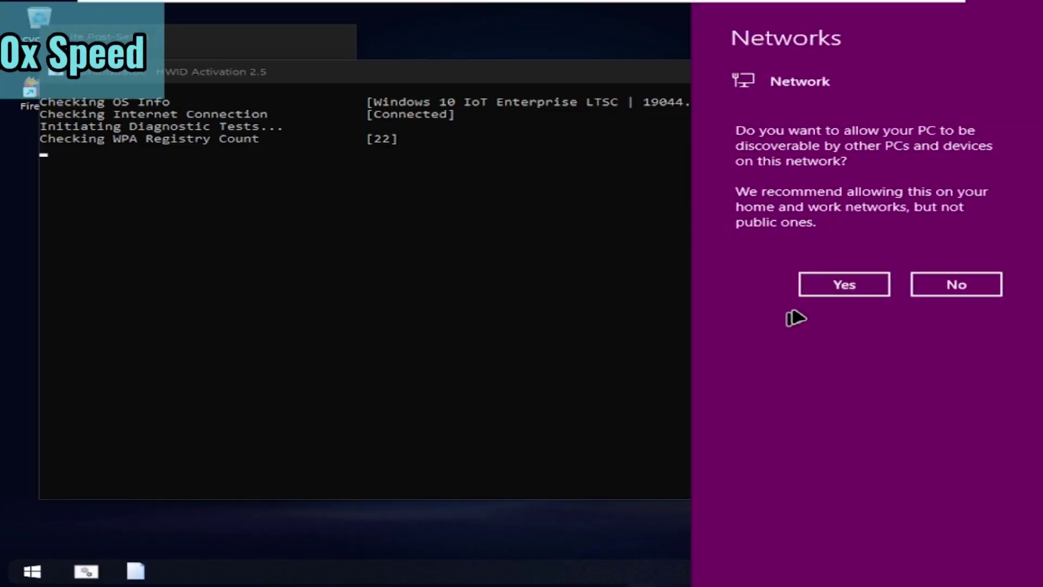
left_click(844, 284)
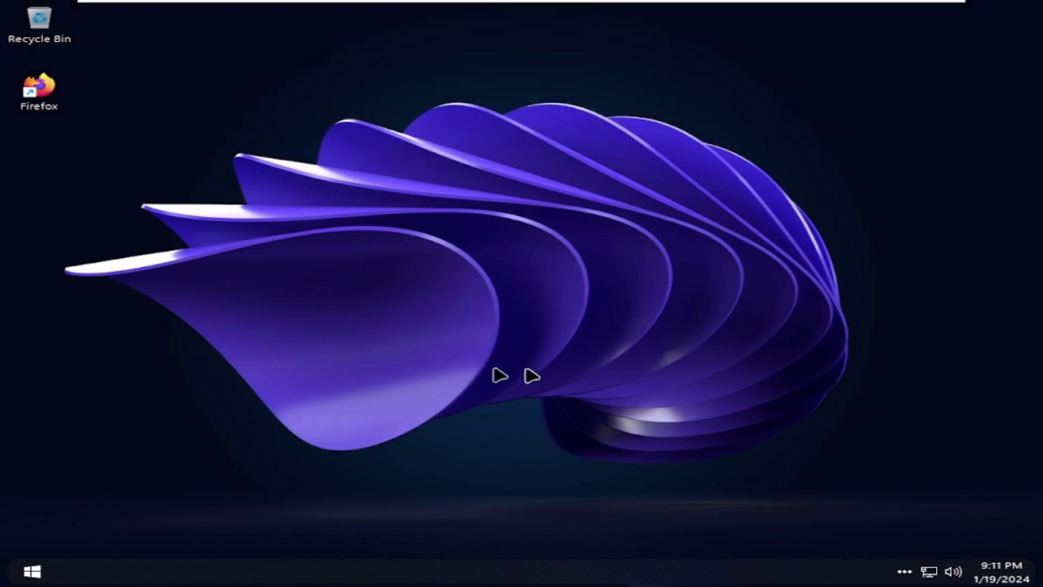
Open the 7-Zip File Manager from the installed apps
right_click(534, 311)
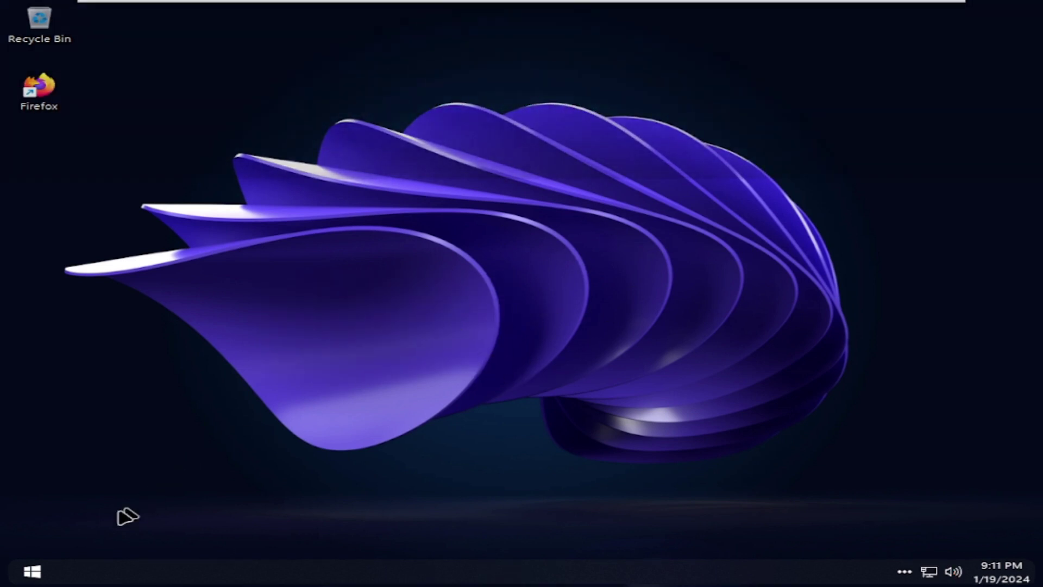
left_click(29, 574)
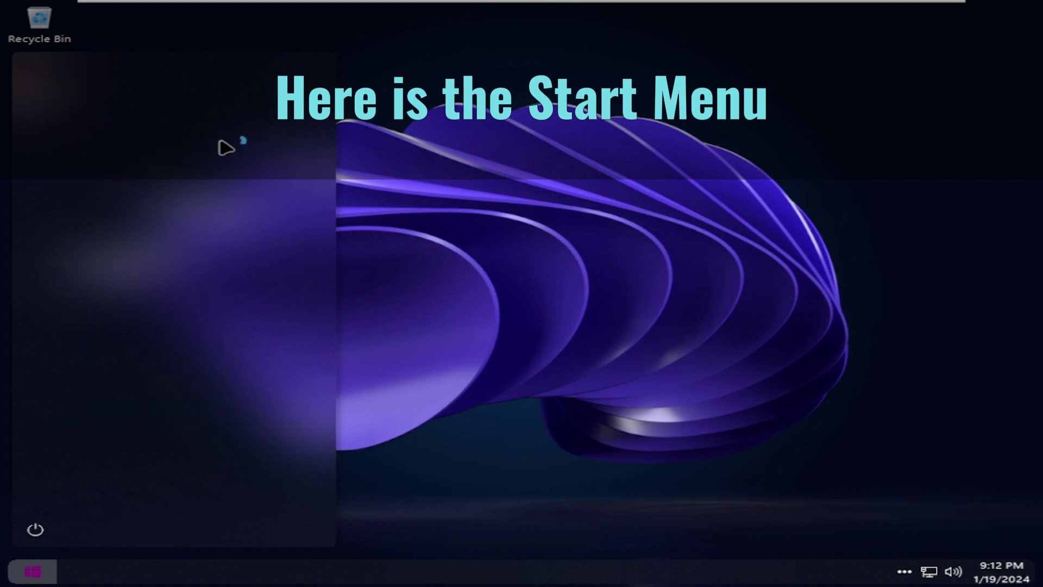
left_click(215, 136)
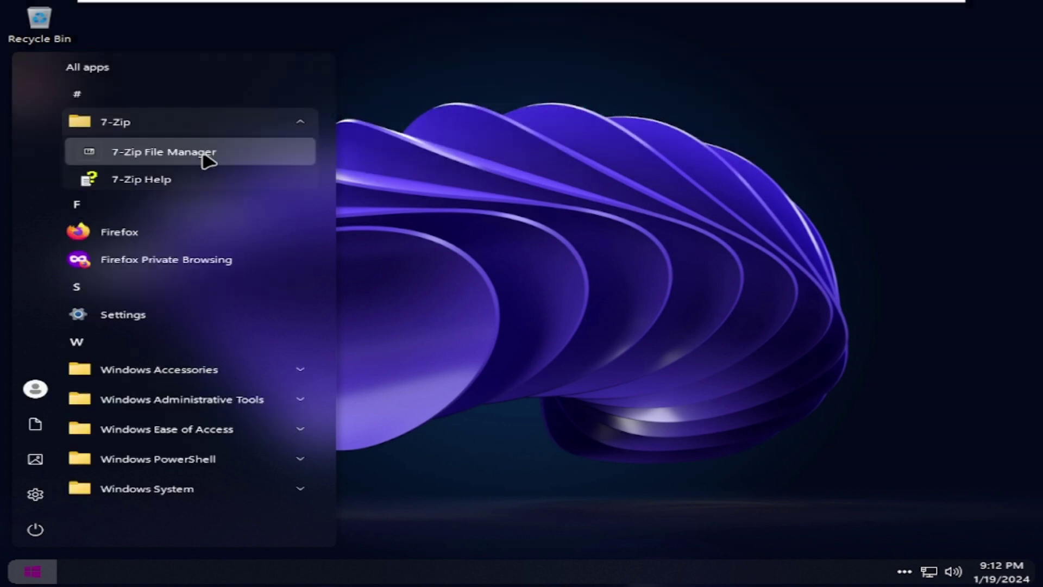
left_click(205, 159)
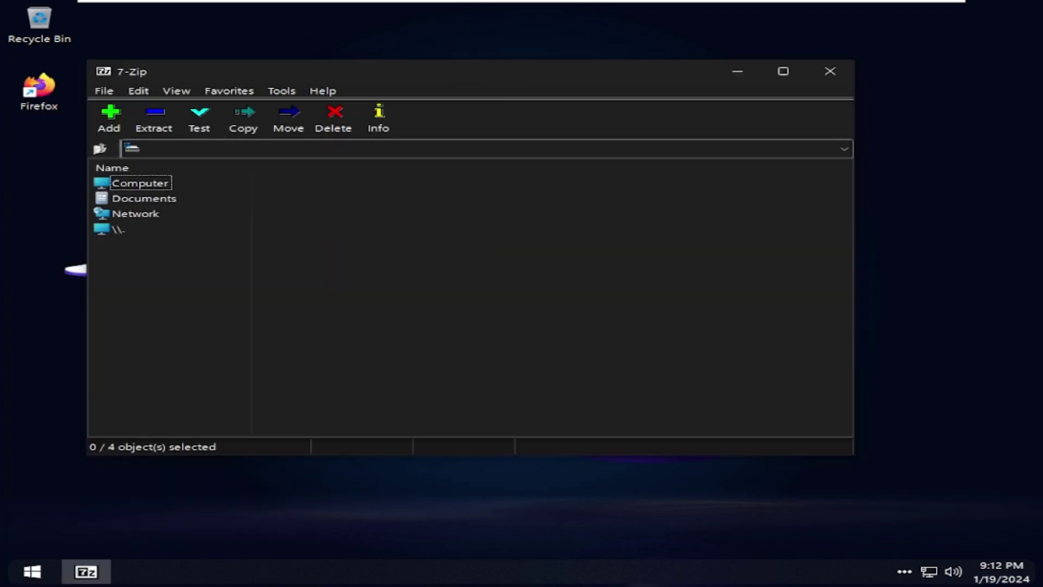
Move the 7-Zip window toward the middle of the desktop, check its About information, and close the program
left_click_drag(459, 78, 552, 98)
left_click(417, 110)
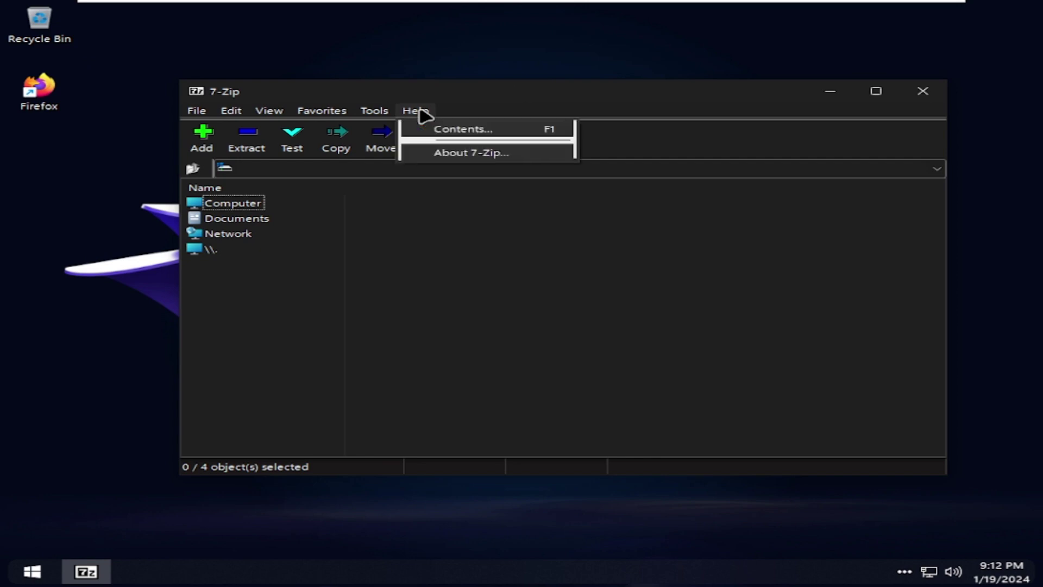
left_click(452, 154)
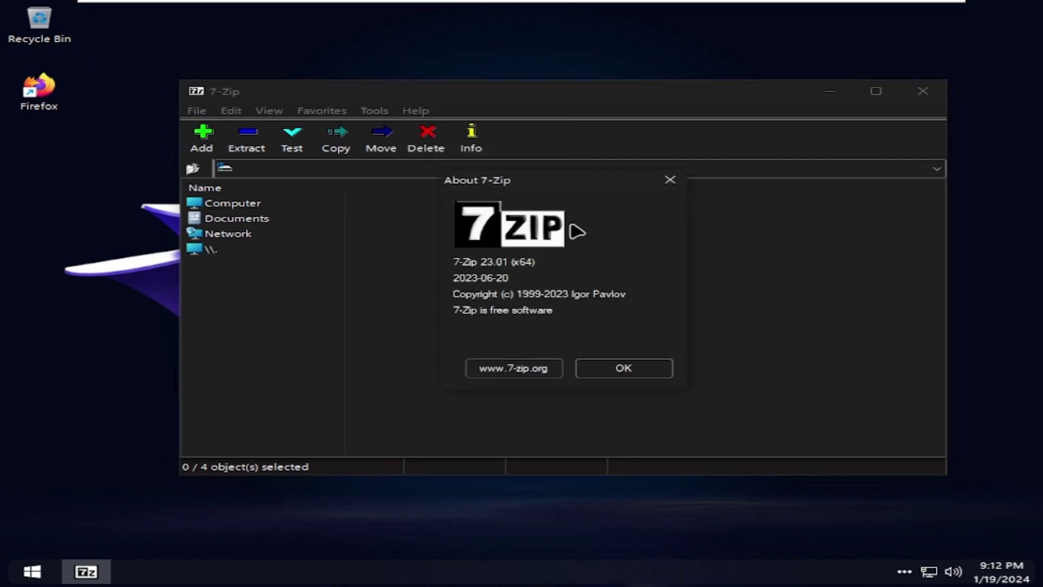
left_click(622, 368)
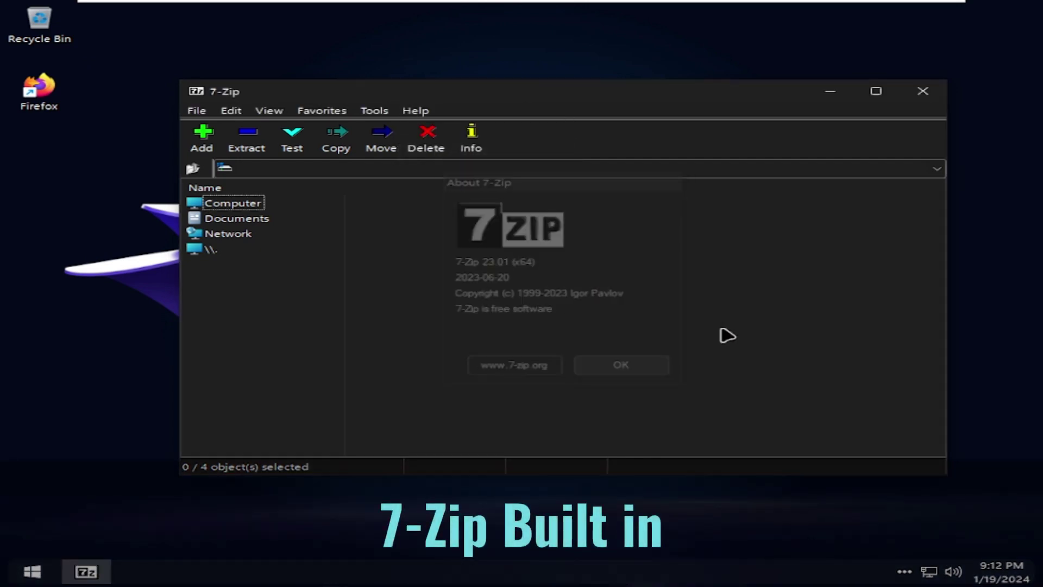
left_click(924, 93)
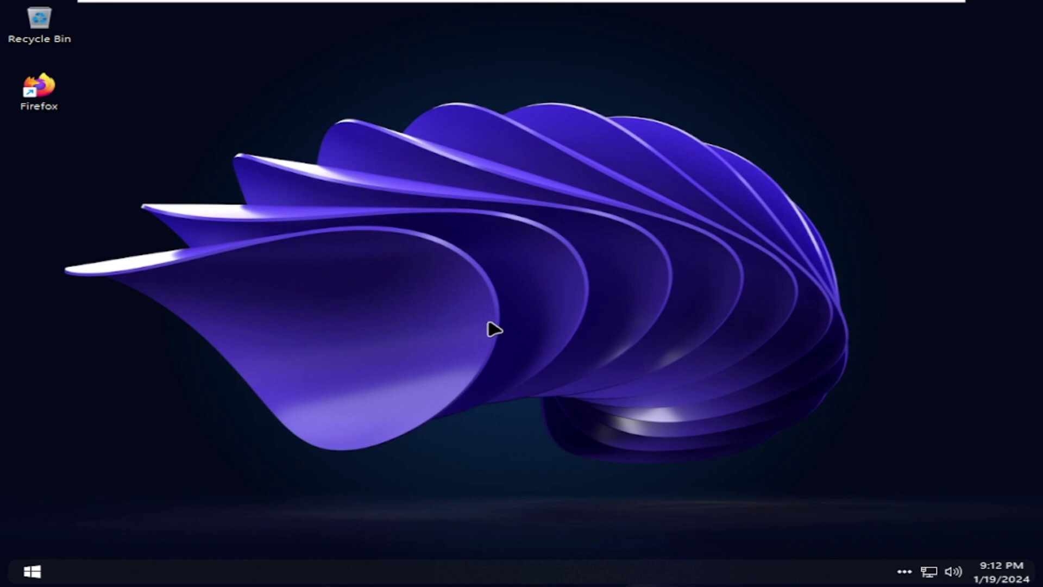
View This PC in File Explorer and close it, and bring up the Shut Down Windows dialog without shutting down
key("super+e")
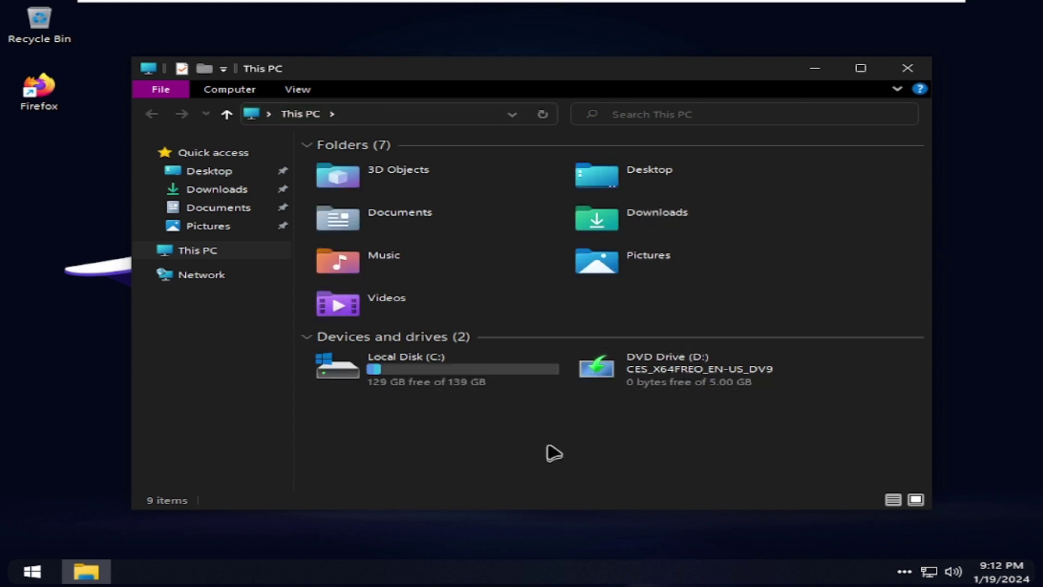
key("alt+F4")
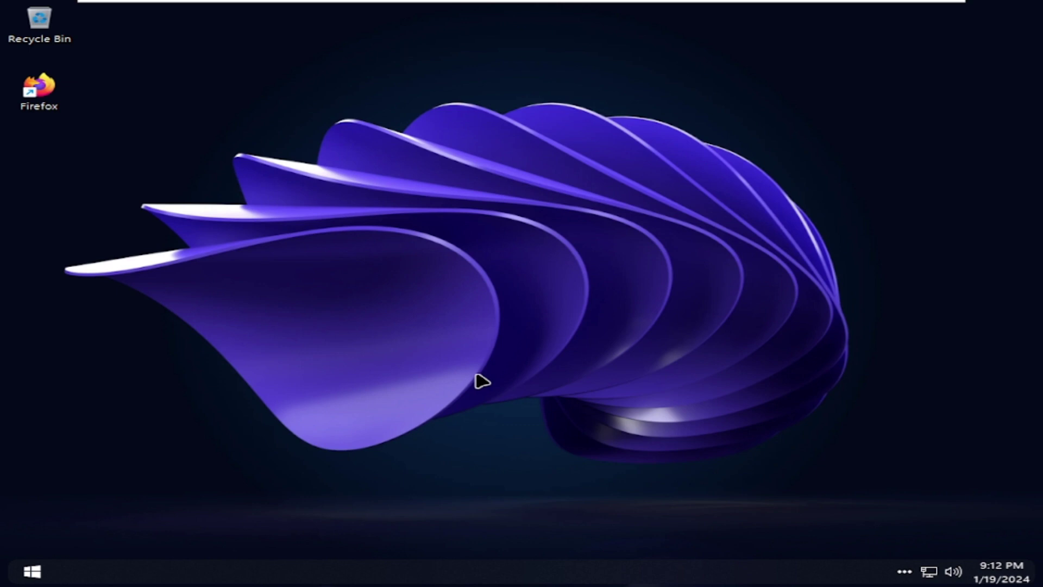
key("alt+F4")
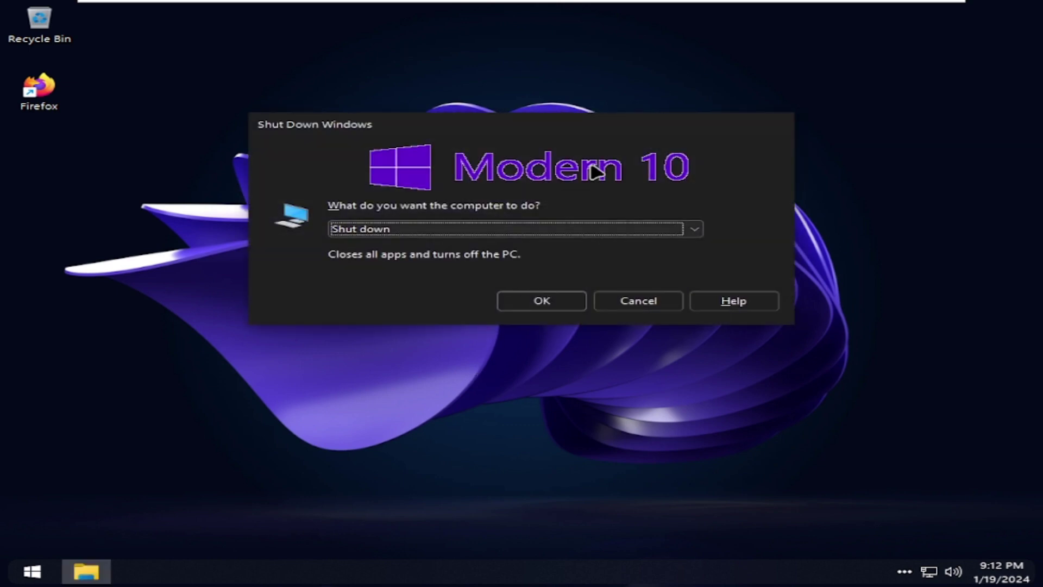
left_click(625, 305)
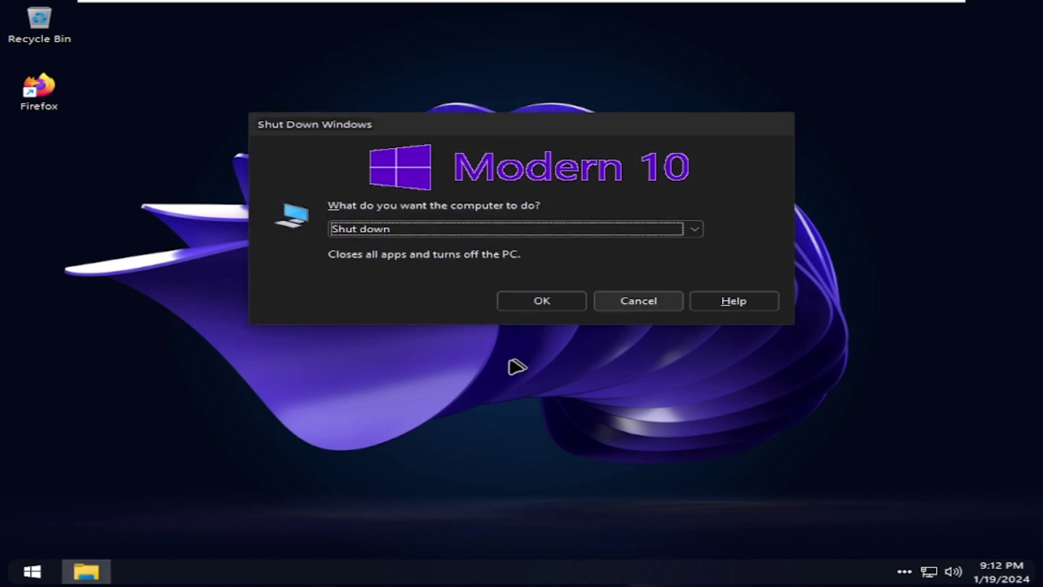
Run Winver to read the Windows version information, move the dialog to the middle of the desktop, and close it
key("super+r")
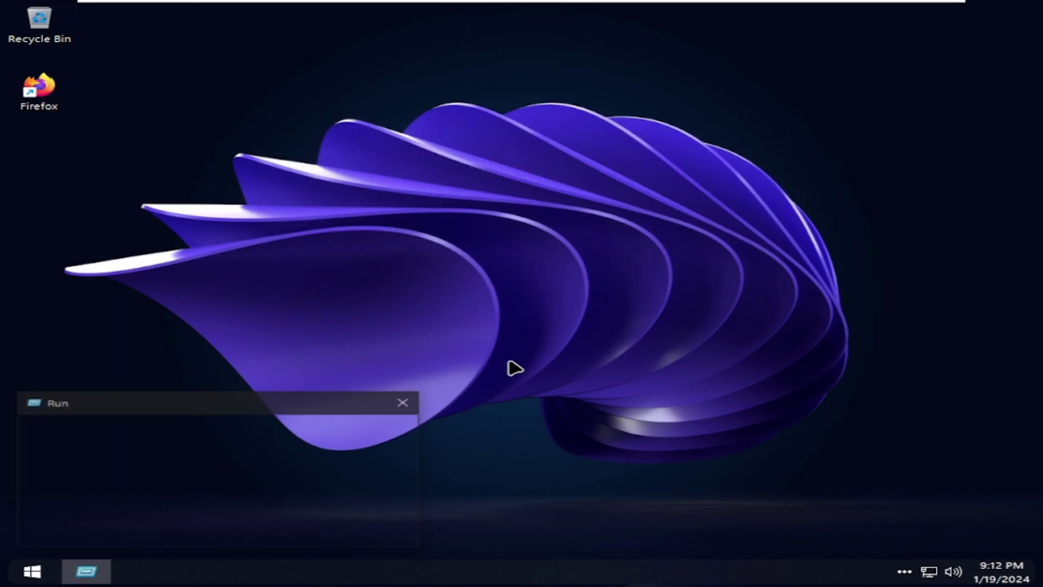
type("W")
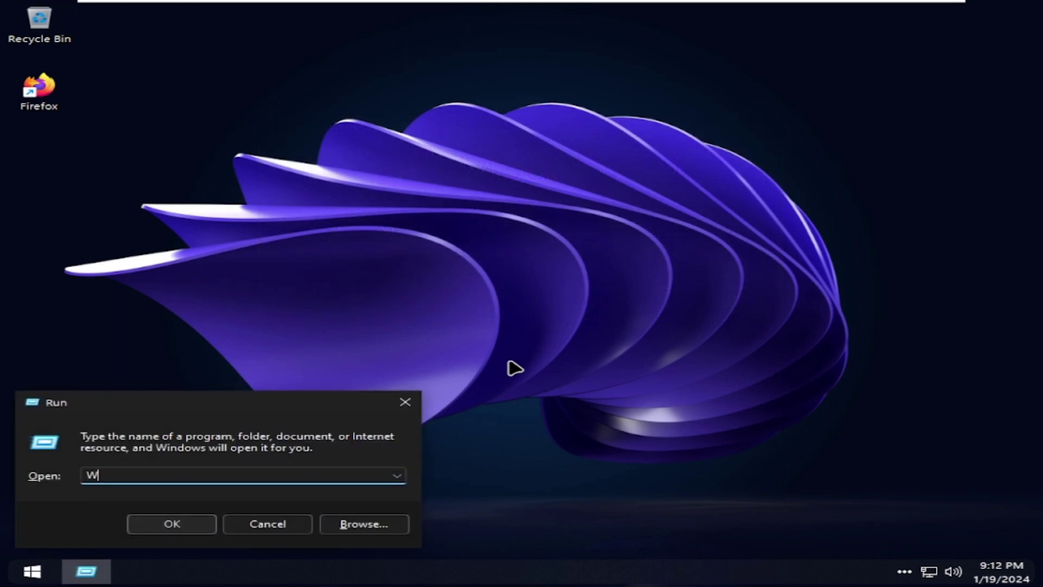
type("inver")
key("Return")
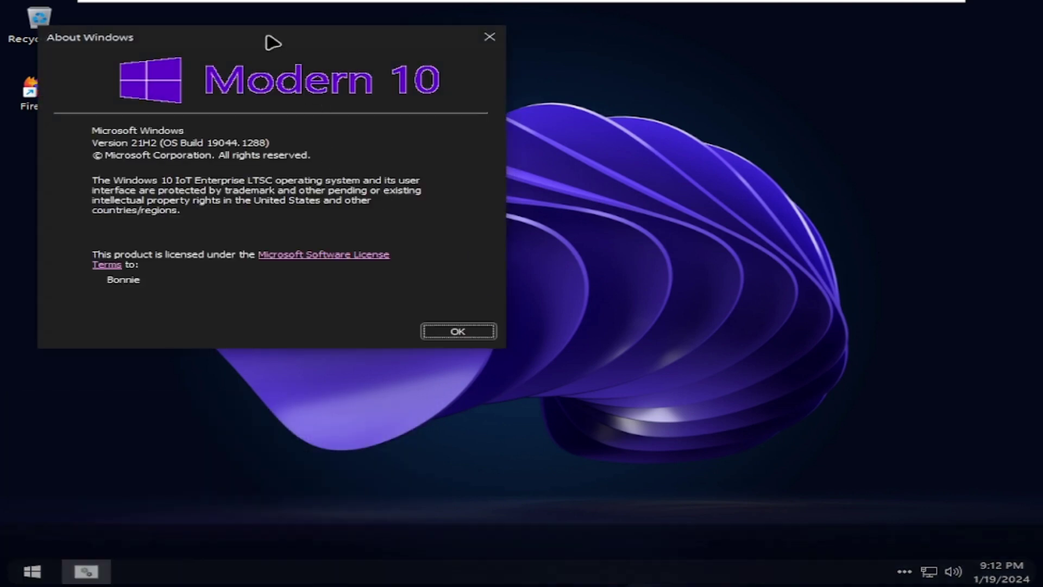
left_click_drag(308, 48, 544, 138)
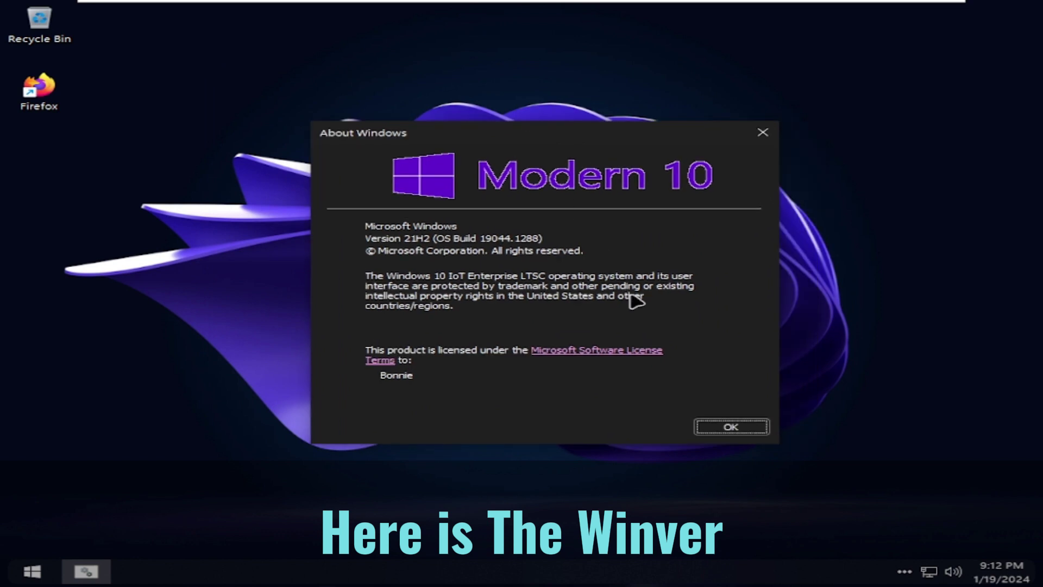
left_click(725, 425)
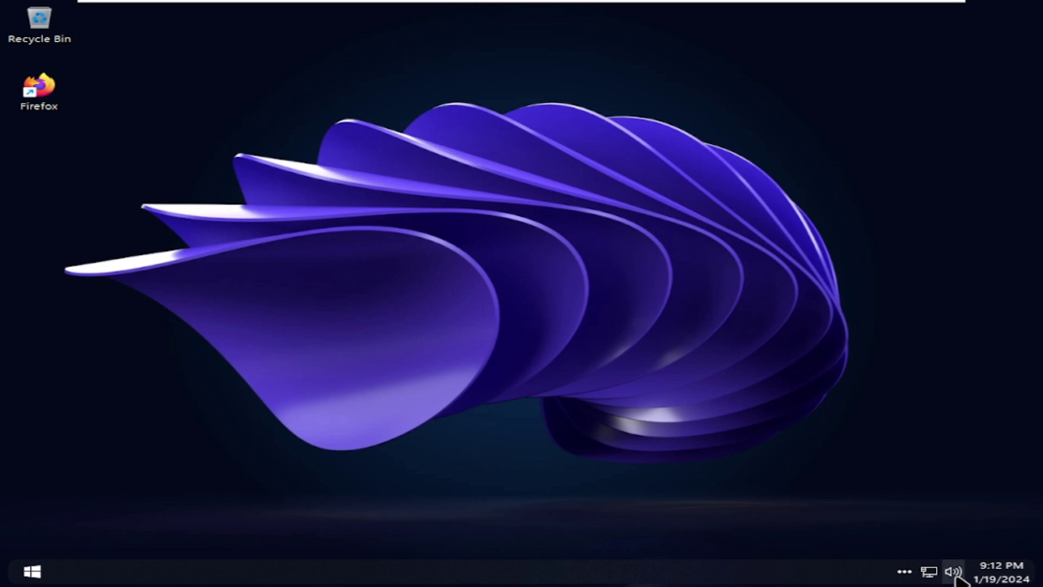
Raise the speaker volume to maximum and check the Volume Mixer and the network connections
left_click(953, 573)
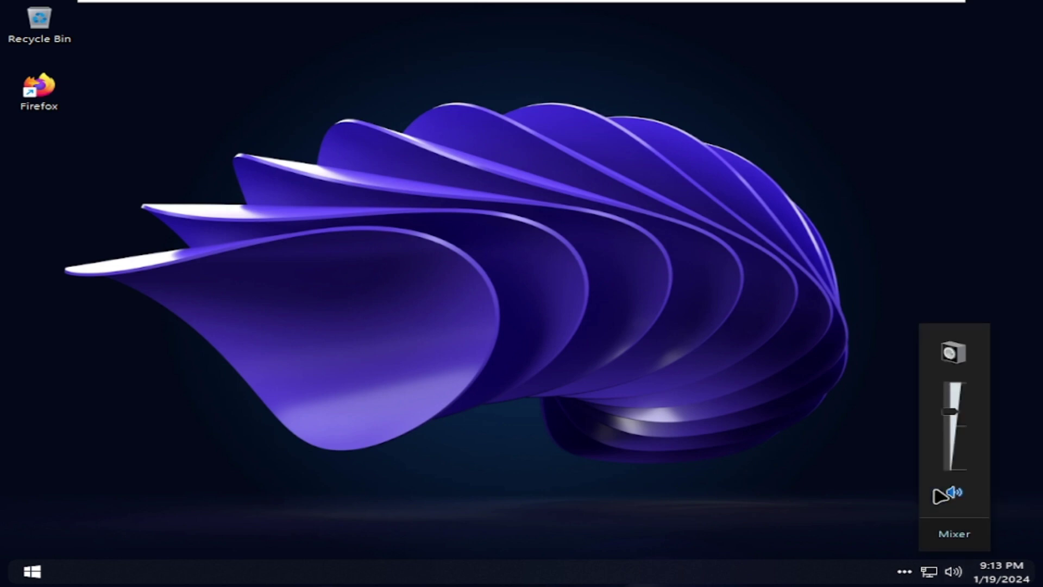
left_click_drag(956, 414, 955, 380)
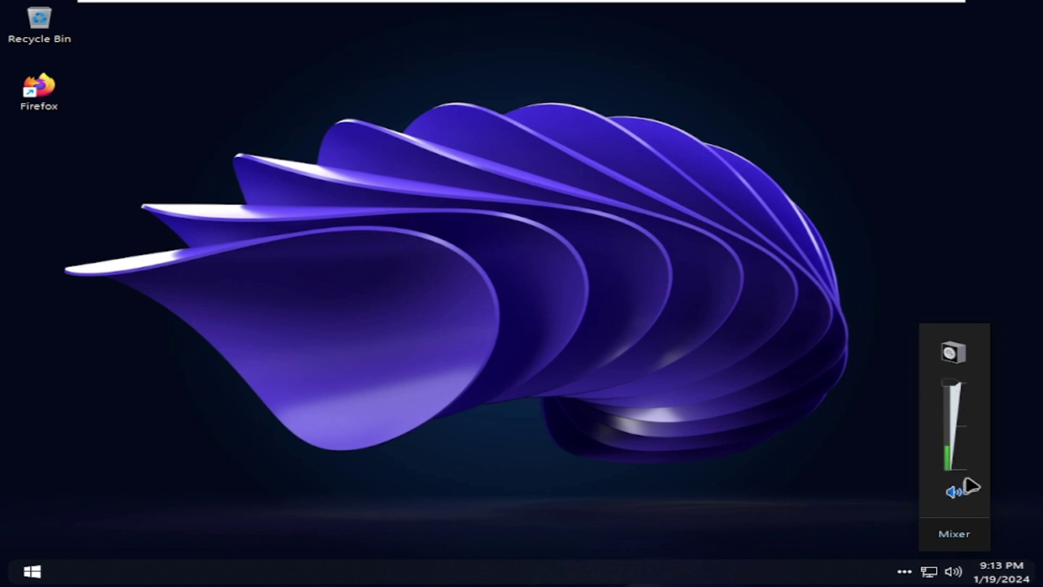
left_click(954, 535)
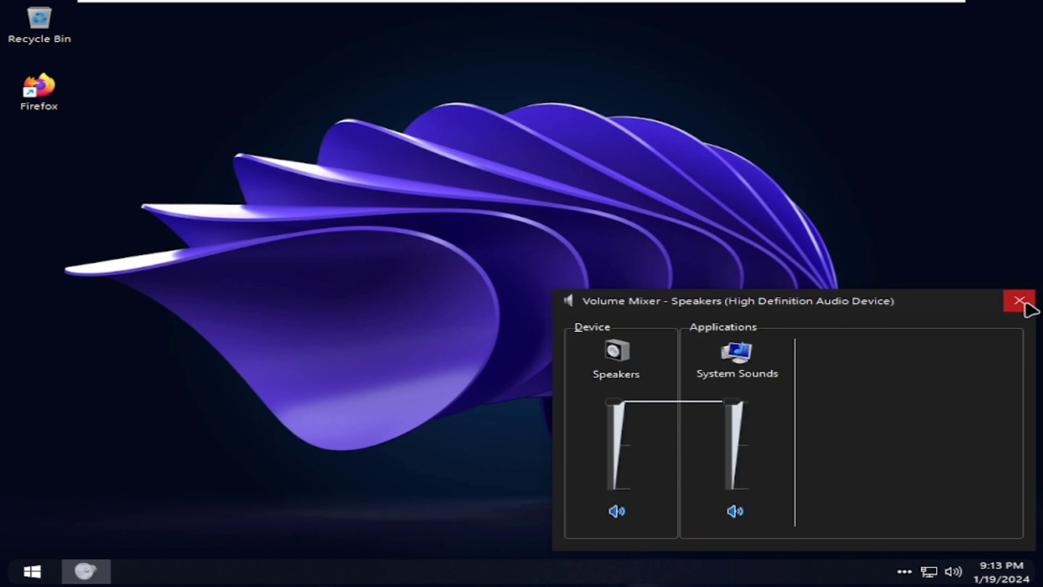
left_click(1019, 300)
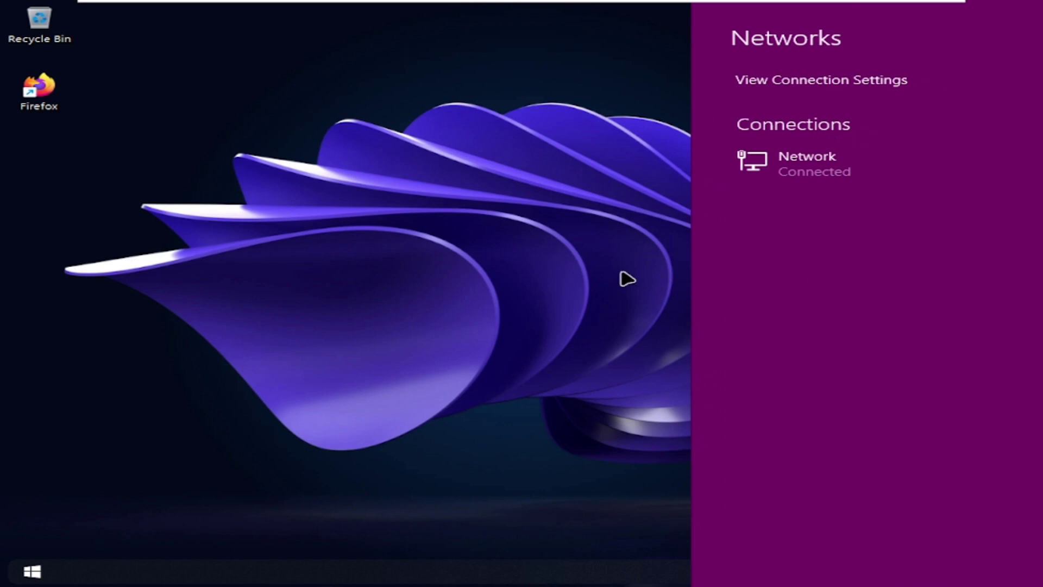
left_click(627, 280)
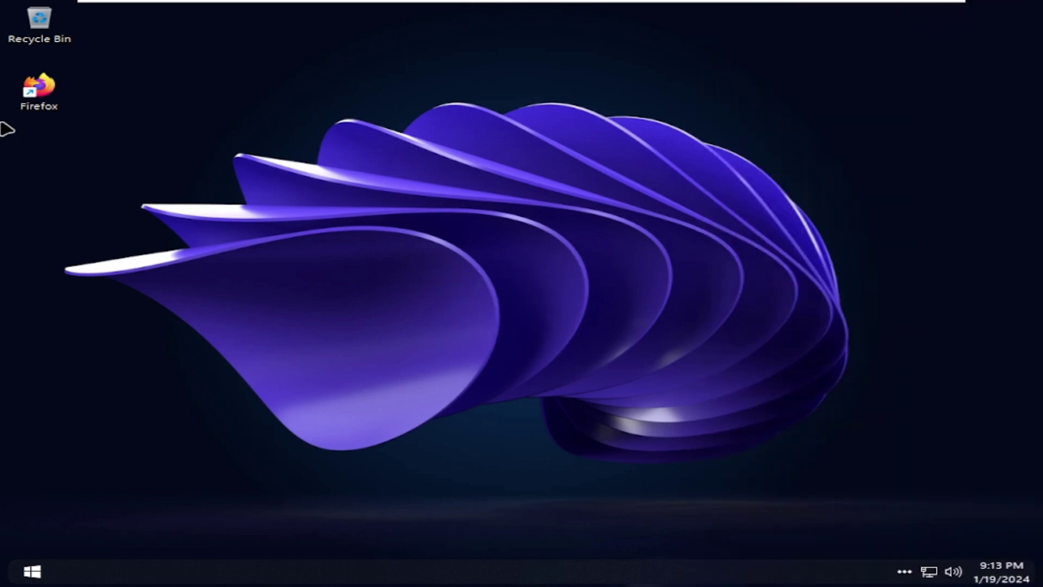
Launch Firefox and replace its welcome and privacy tabs with one new tab
double_click(47, 91)
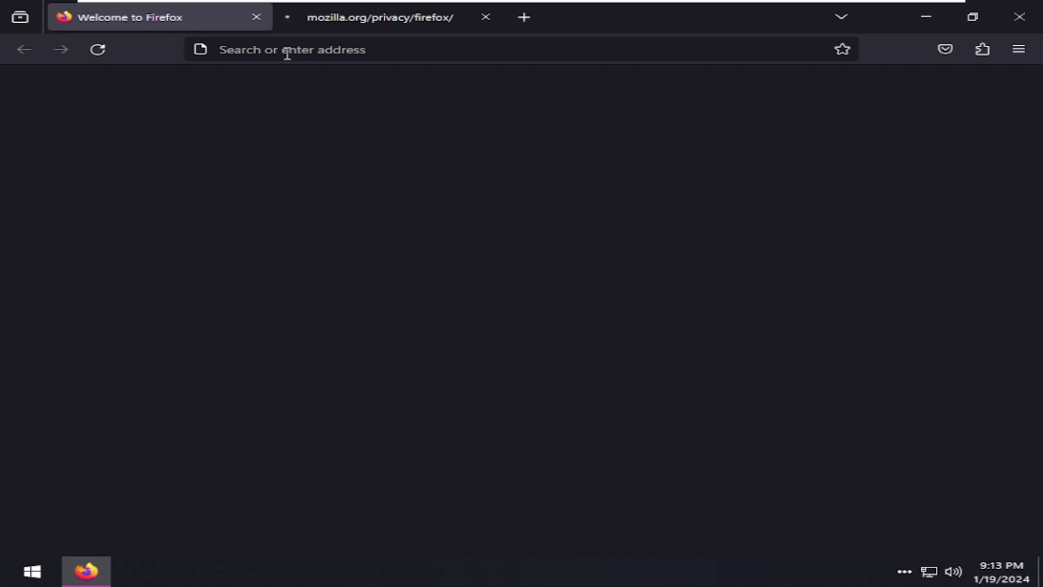
left_click(258, 22)
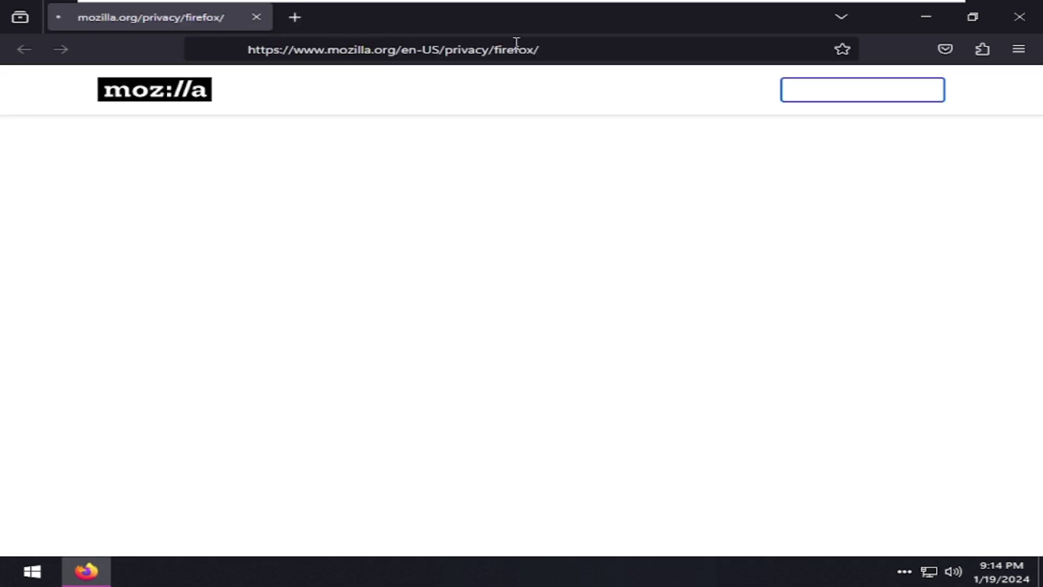
key("ctrl+t")
left_click(256, 19)
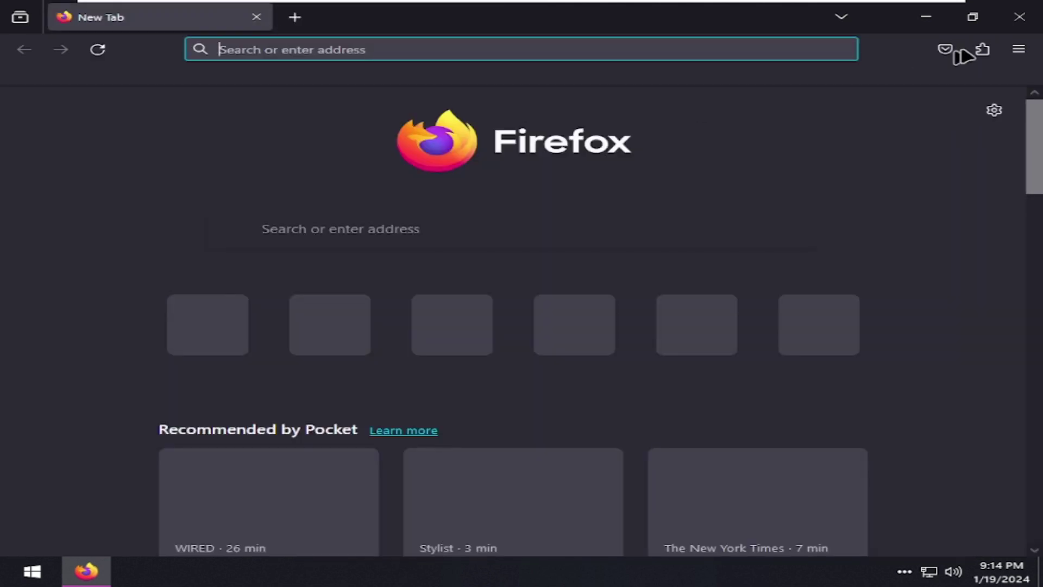
Check the version information in About Firefox and close the dialog
left_click(1018, 50)
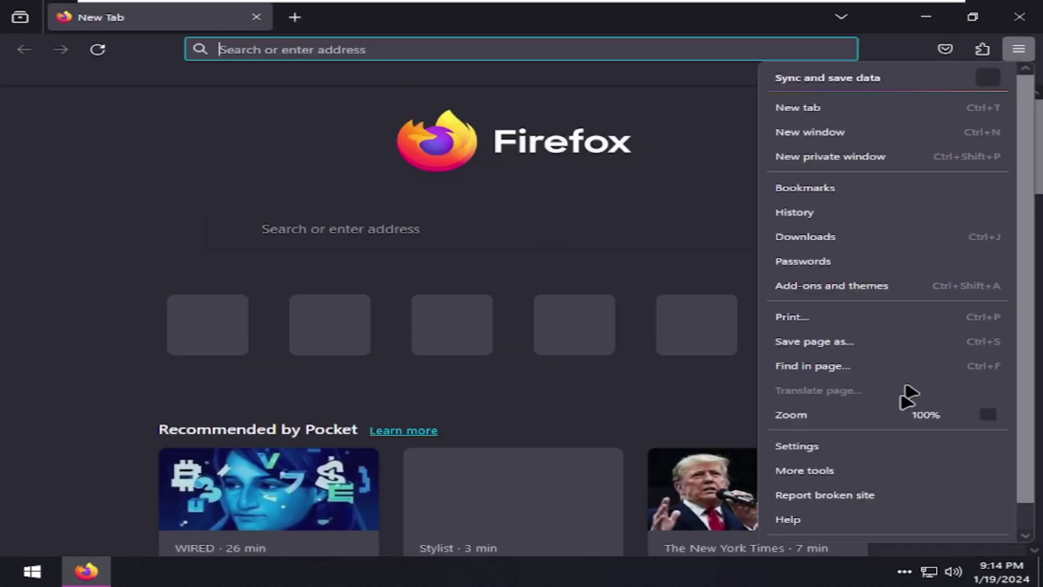
scroll(815, 516, "down", 1)
left_click(815, 495)
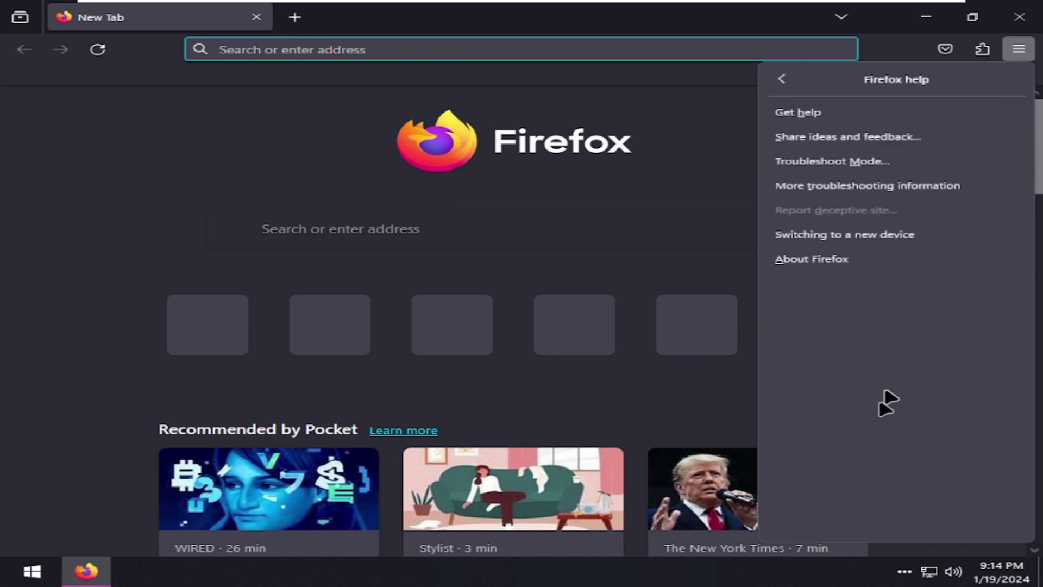
left_click(822, 267)
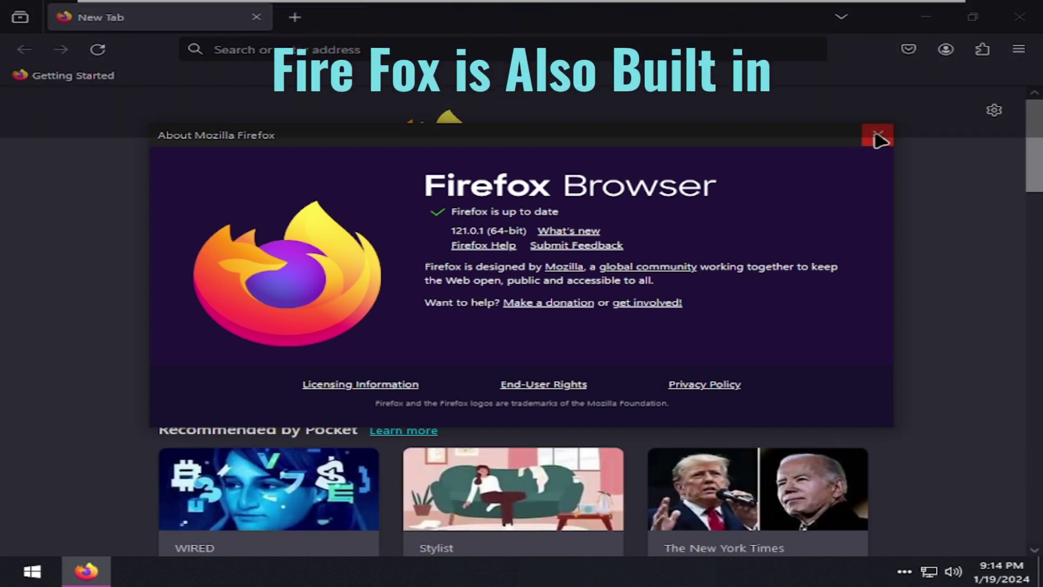
left_click(878, 136)
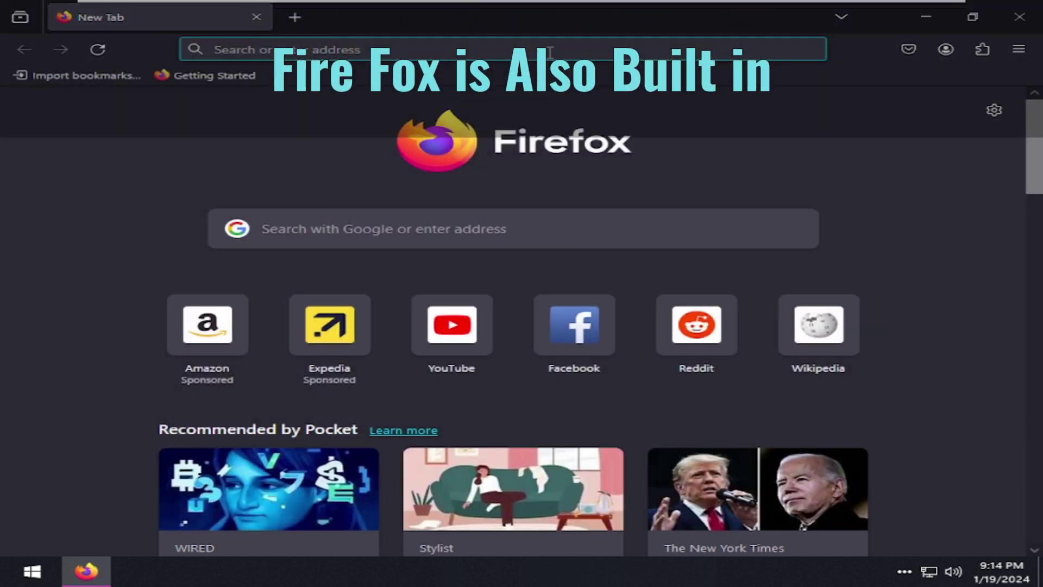
Load the website 1justjoey.github.io in the current Firefox tab
left_click(549, 53)
type("1ju")
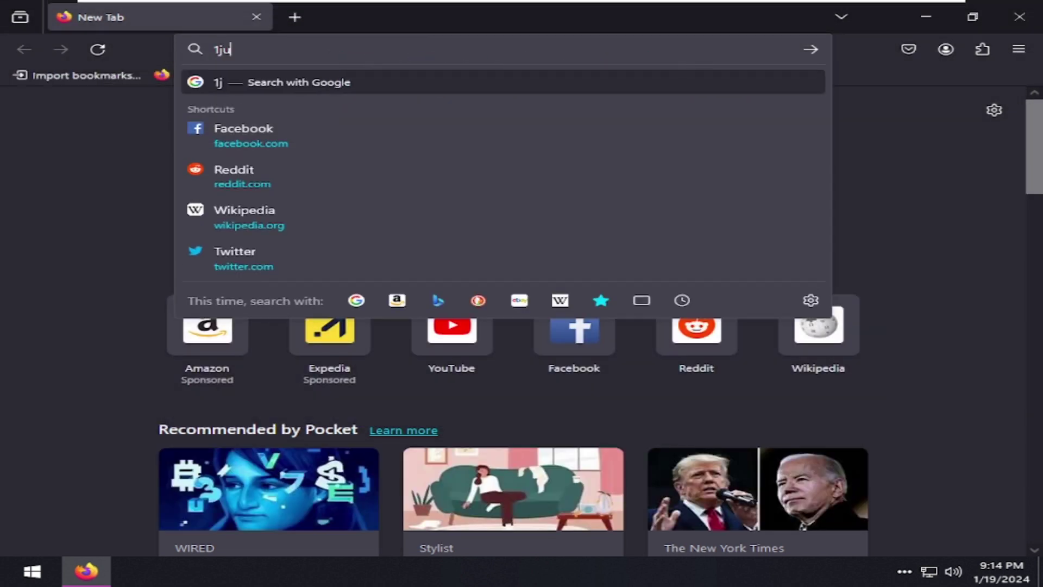
type("stjoe")
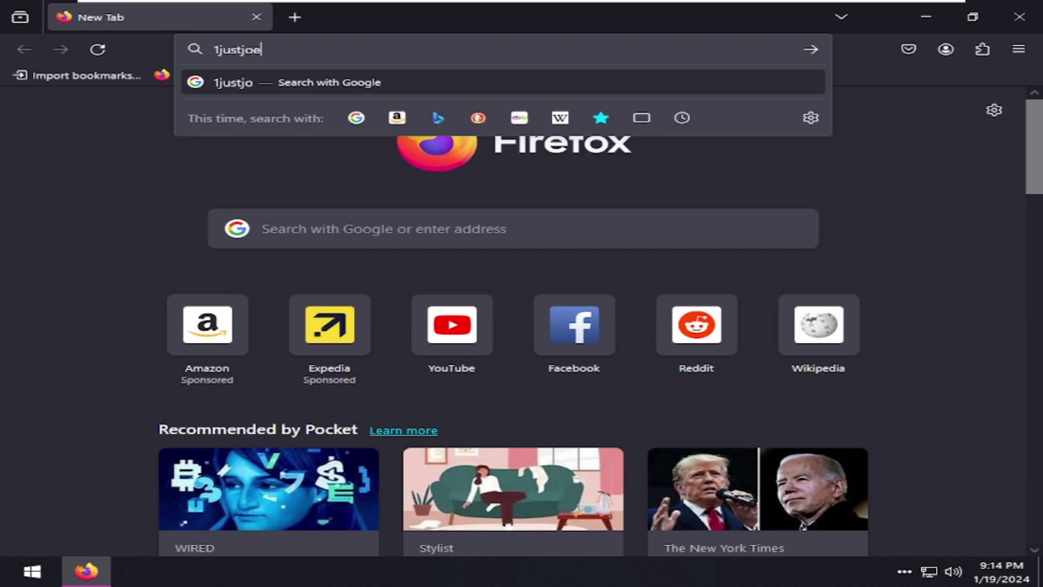
type("y.g")
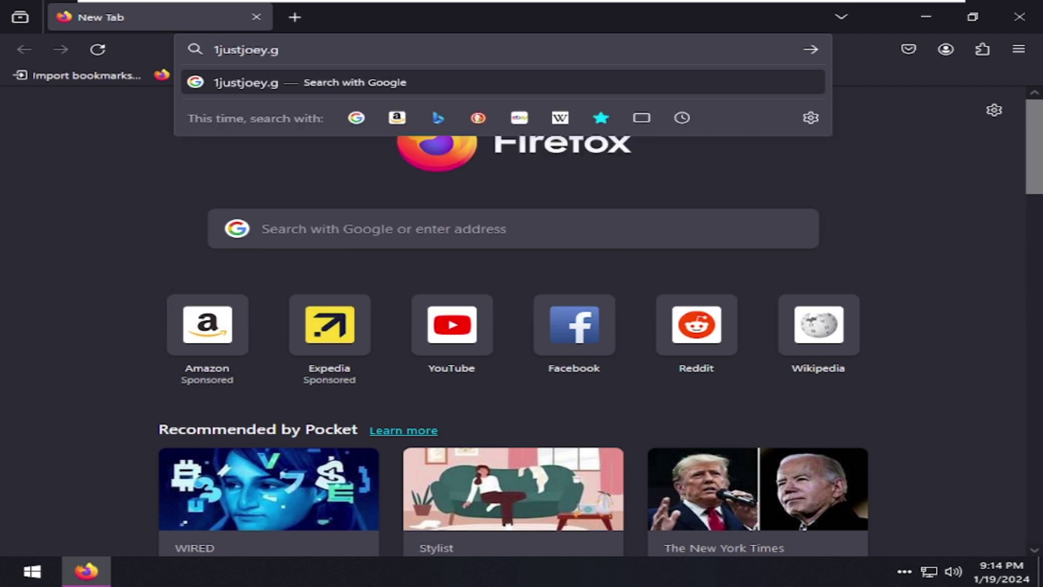
type("ithu")
type("b.")
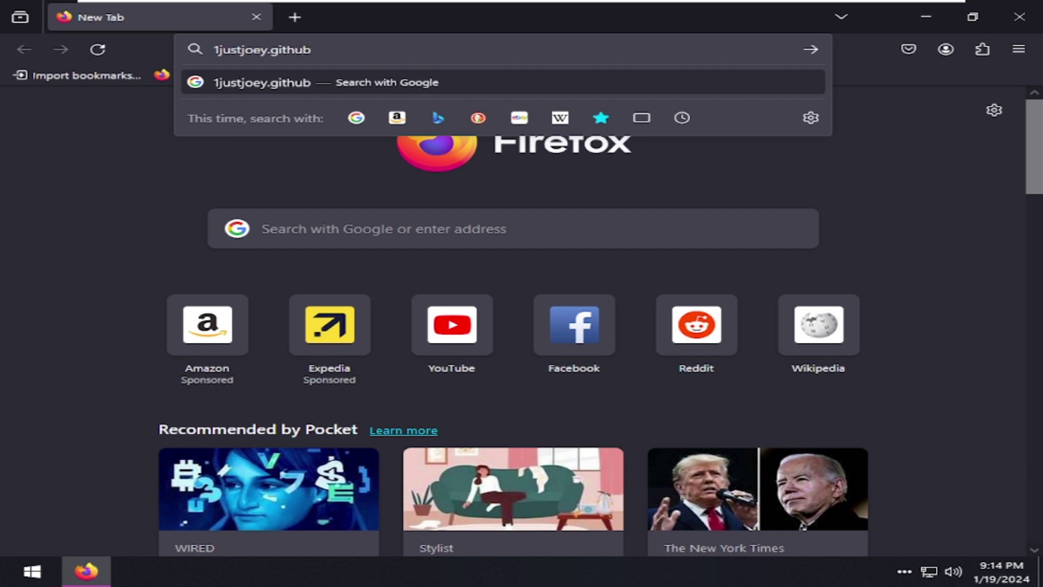
type("io")
key("Return")
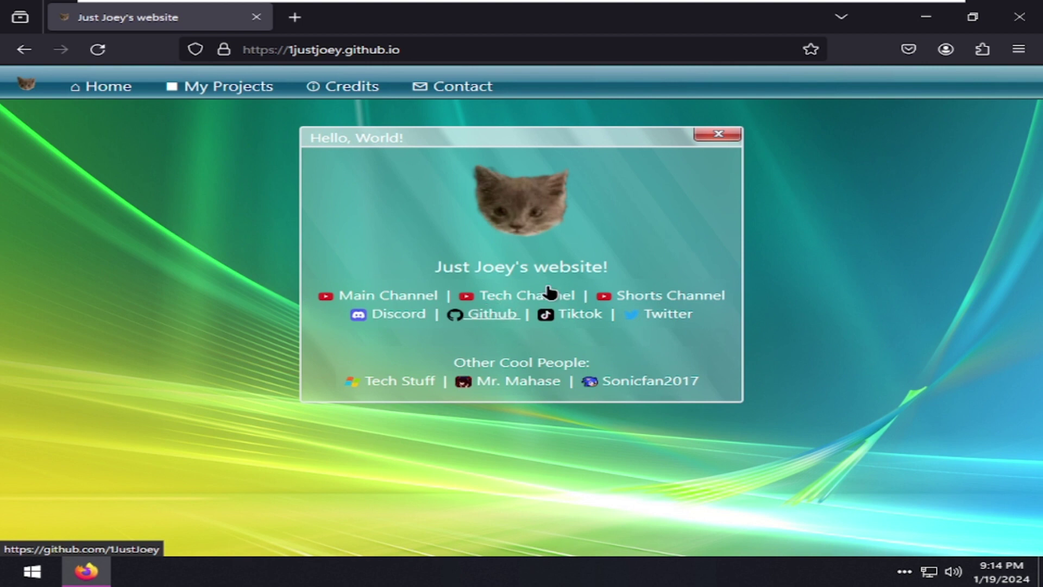
Highlight the links on the website's home page, try to move its Hello, World! window, and open My Projects
left_click_drag(402, 292, 537, 342)
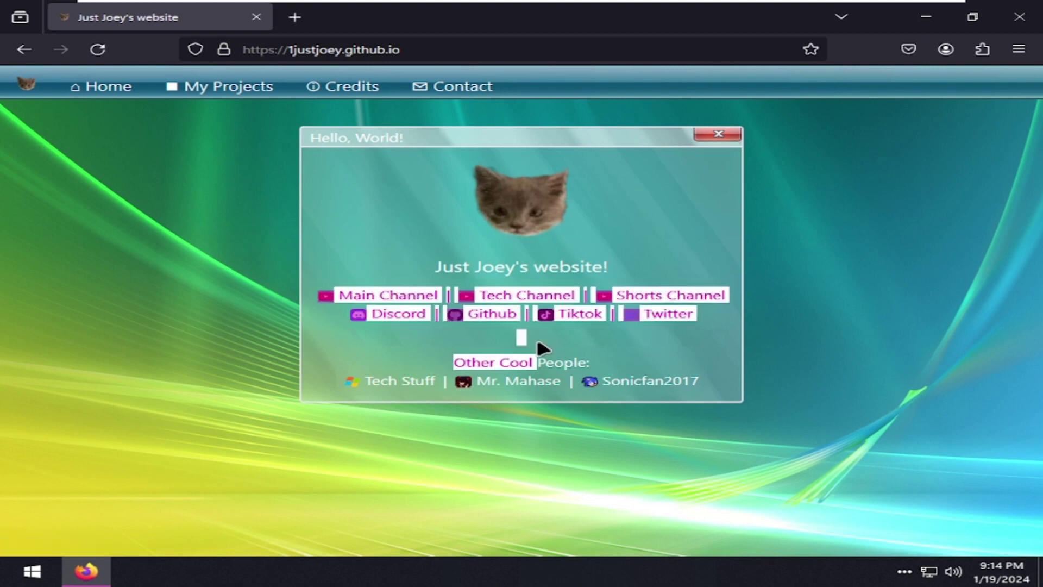
left_click_drag(496, 136, 206, 106)
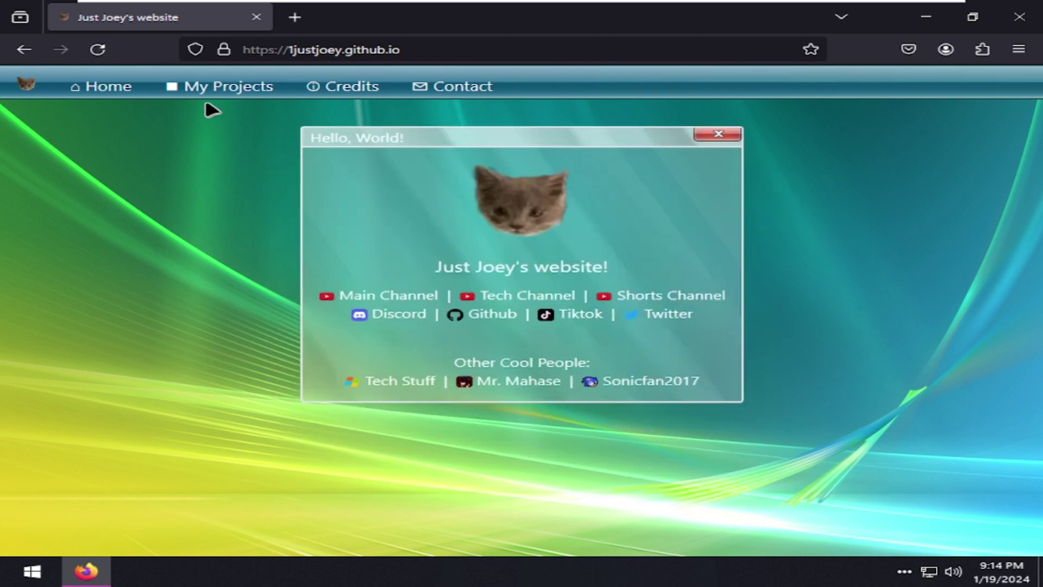
left_click(198, 92)
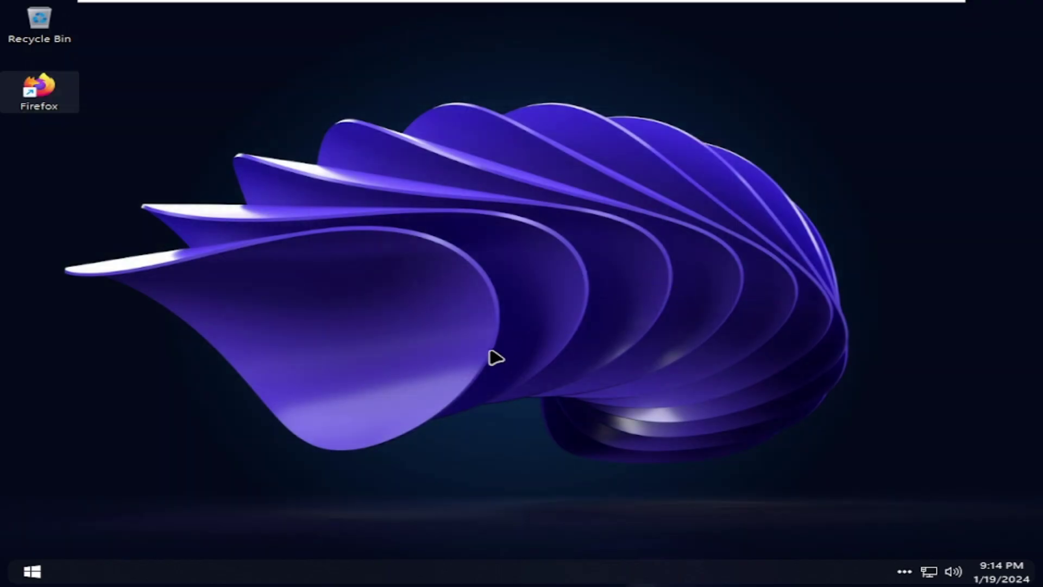
Apply the Windows (Light) theme in the personalization settings and minimize the Settings window
key("super")
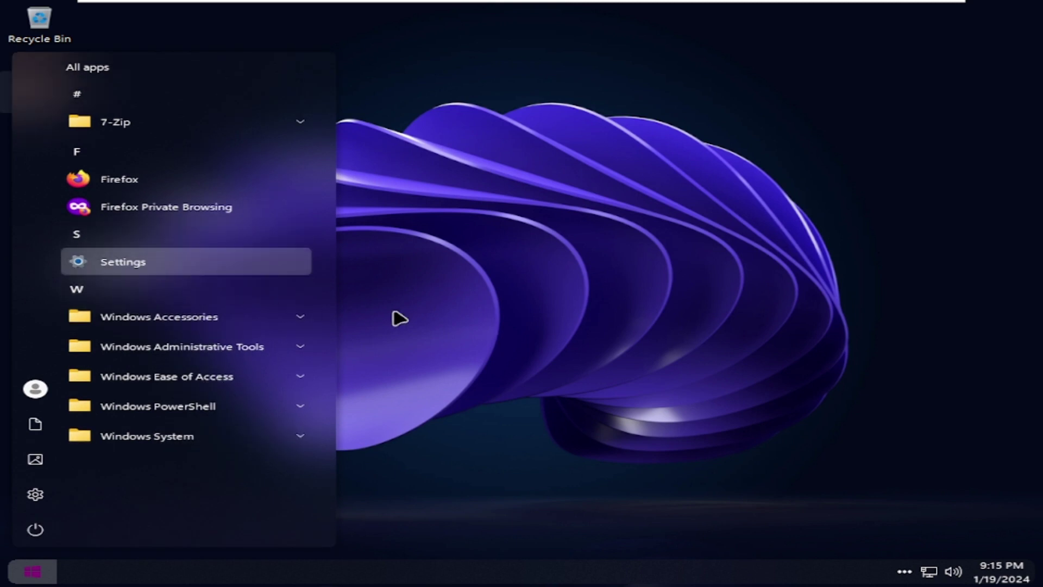
left_click(547, 340)
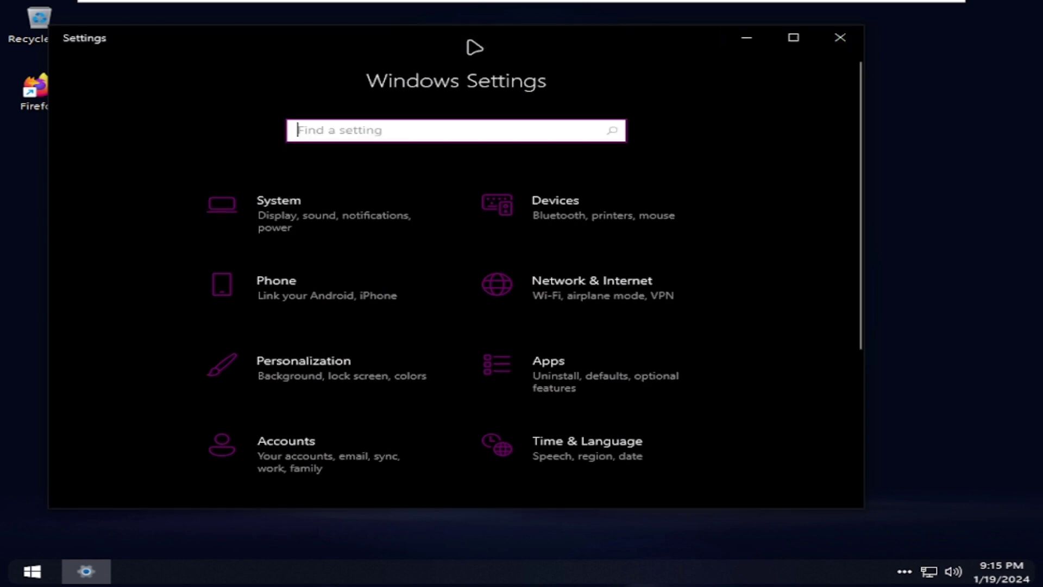
left_click_drag(473, 47, 532, 72)
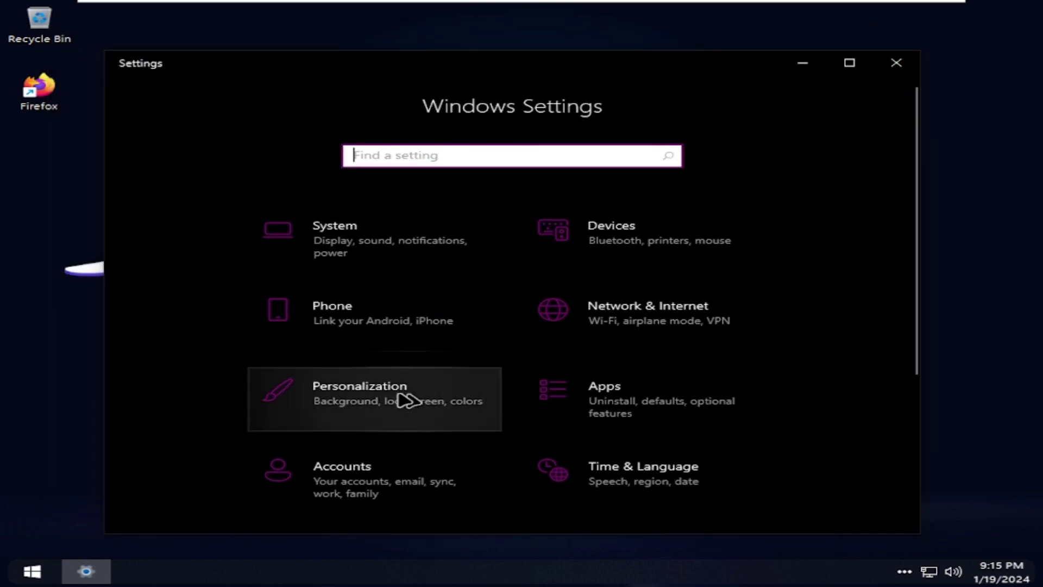
left_click(359, 393)
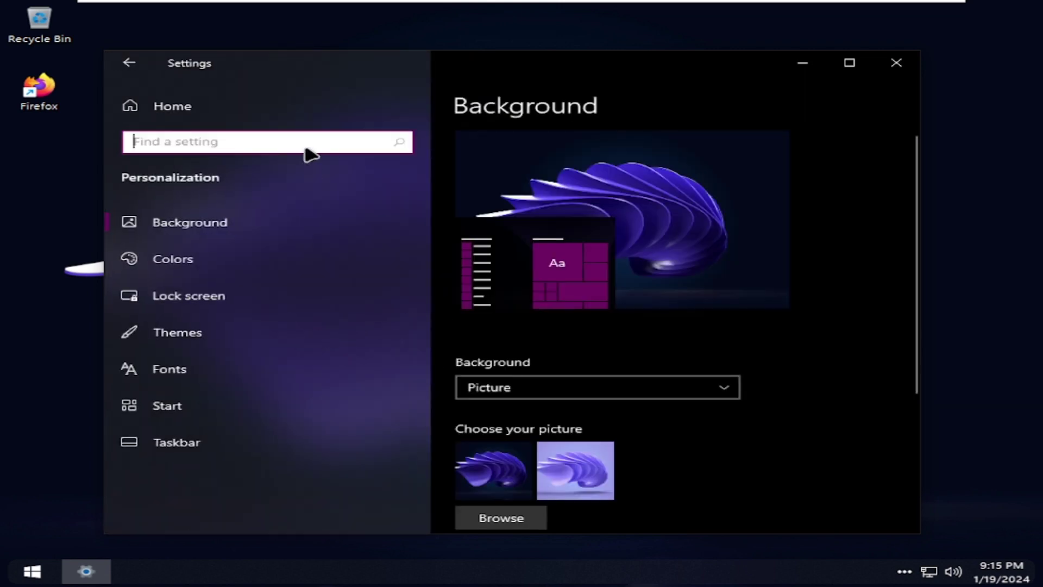
left_click(240, 337)
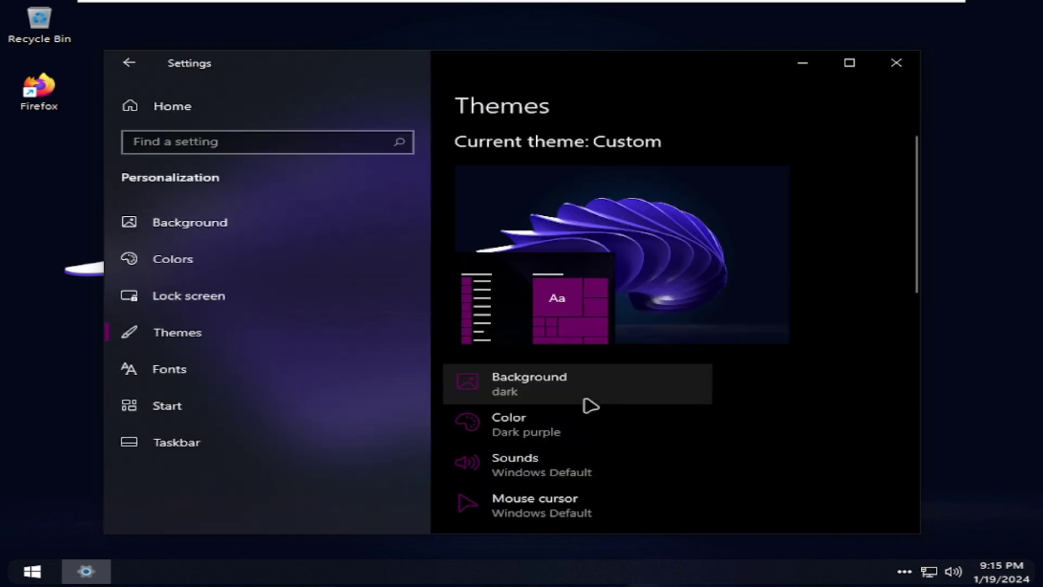
scroll(591, 403, "down", 5)
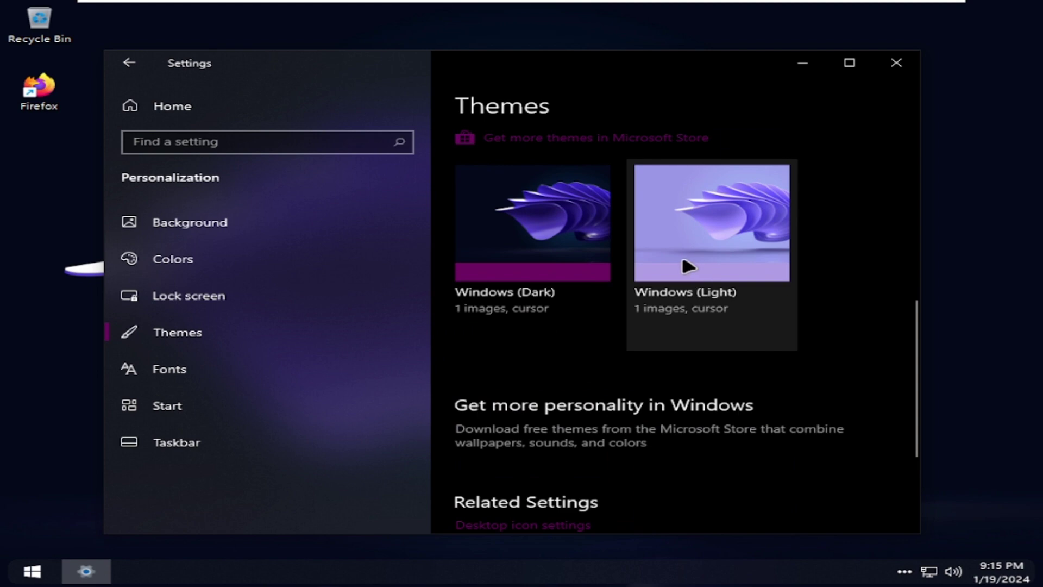
left_click(683, 261)
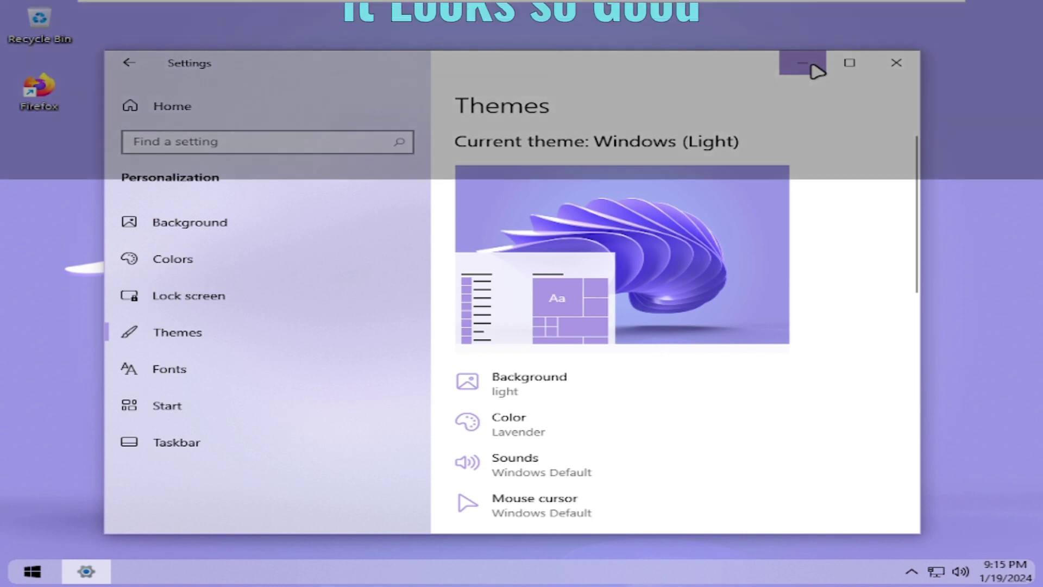
left_click(815, 65)
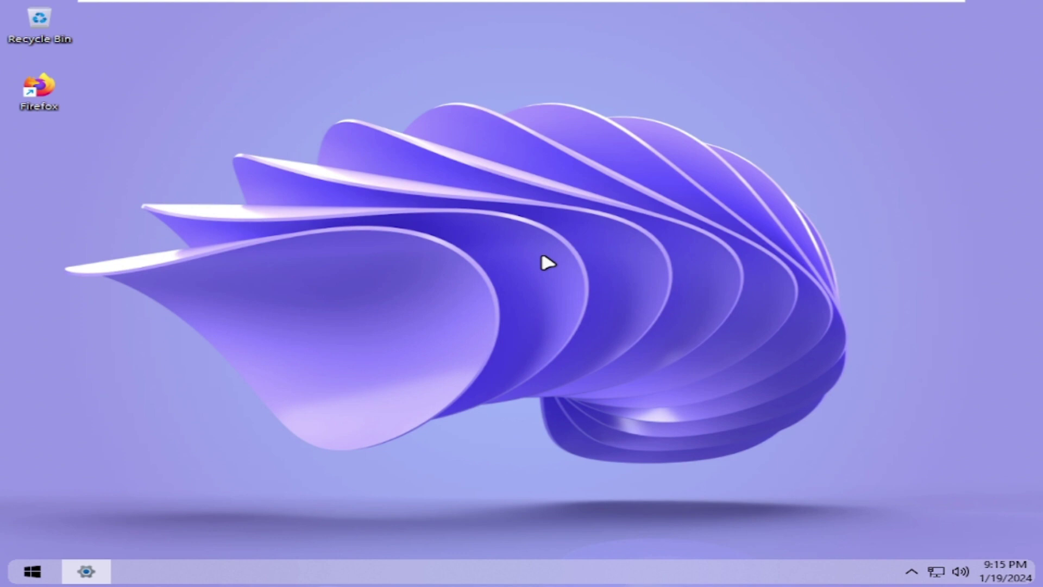
Run Winver again to view the About Windows dialog in the light theme, centre it on the desktop, and close it
key("super+r")
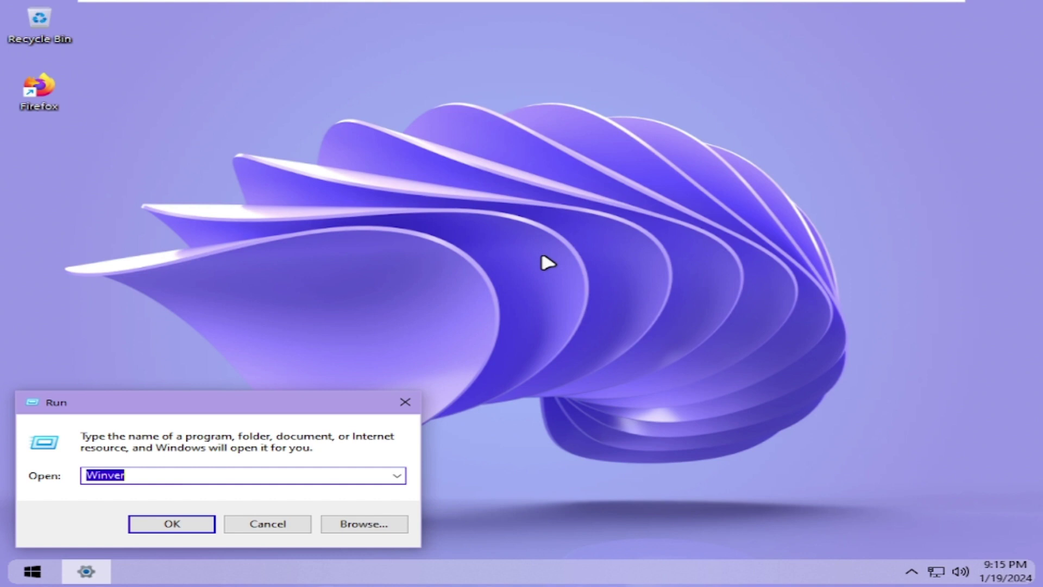
key("Return")
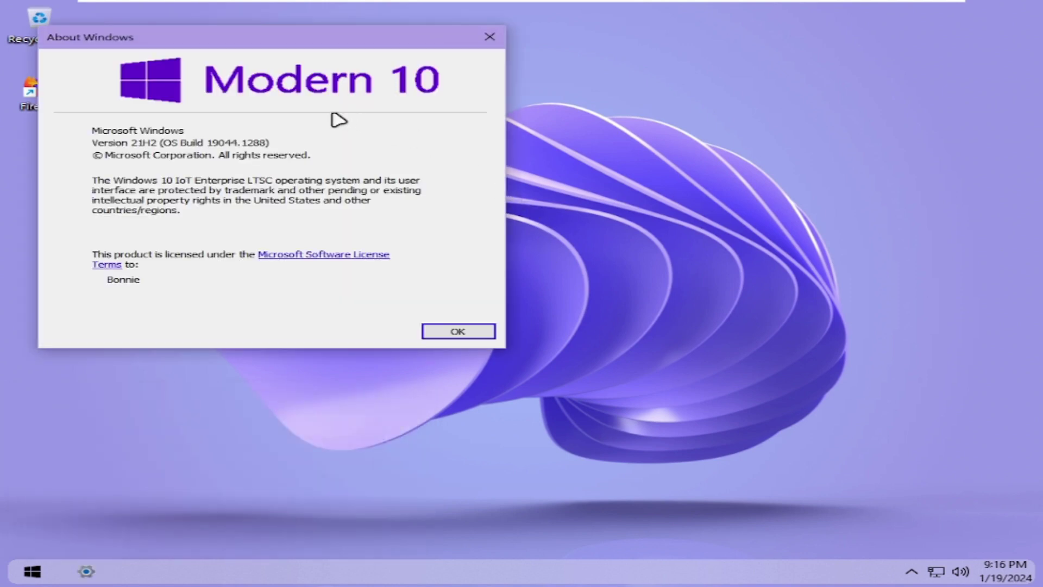
left_click_drag(299, 44, 494, 133)
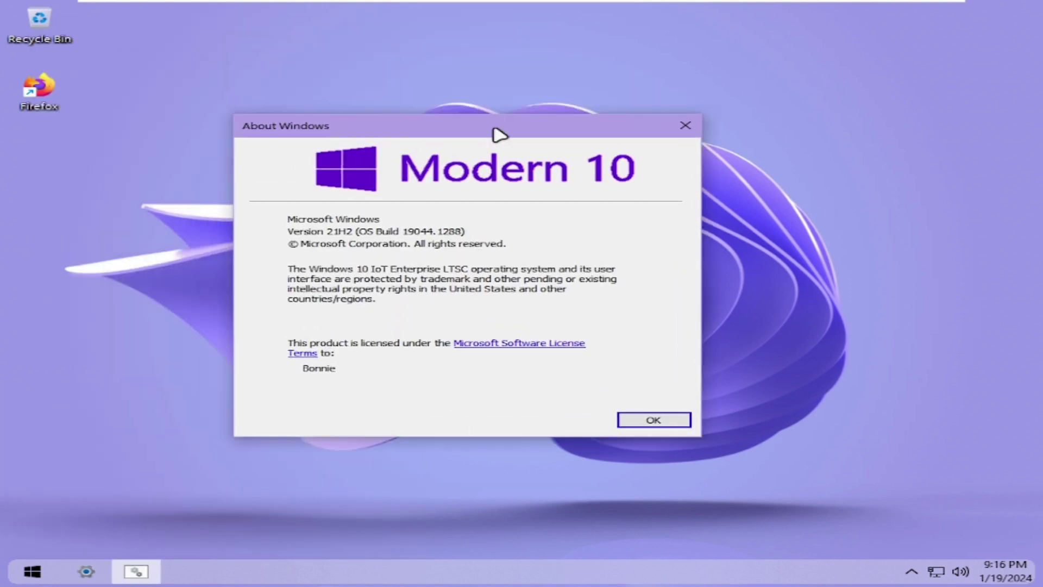
key("Return")
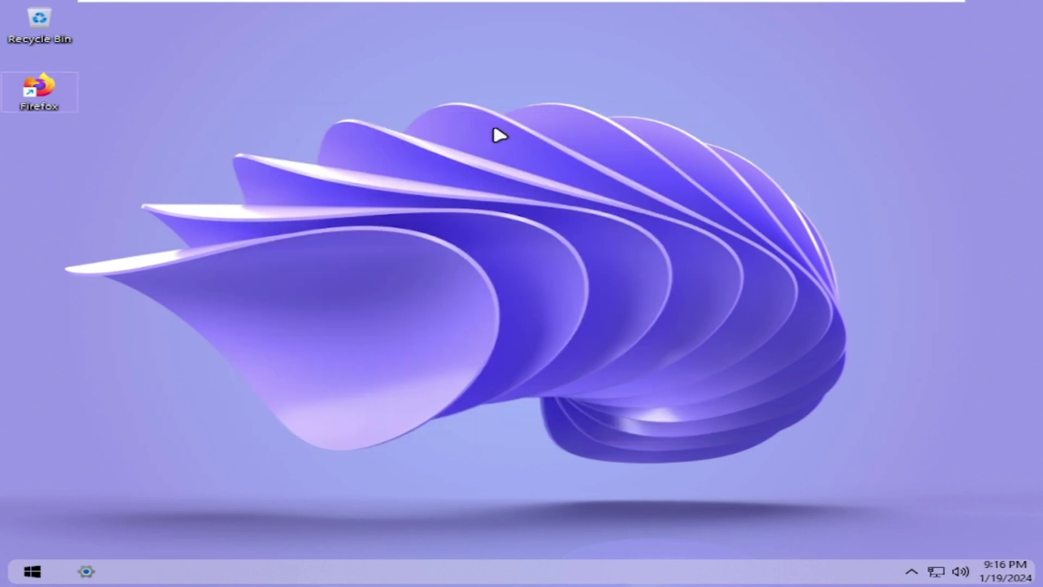
Launch Notepad from the Run dialog, check its About Notepad information, and close the About dialog
key("super+r")
key("BackSpace")
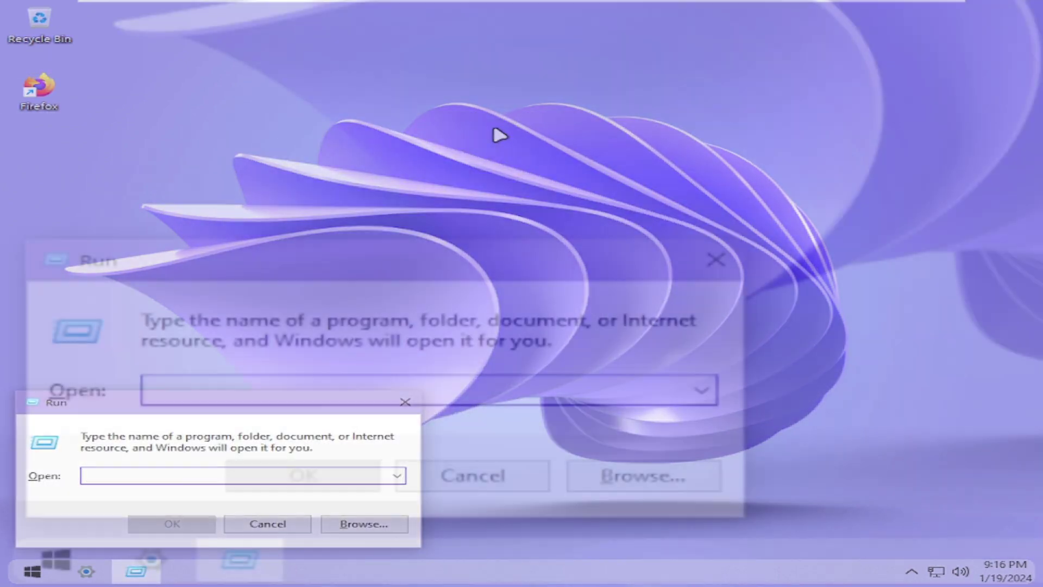
type("Notepad")
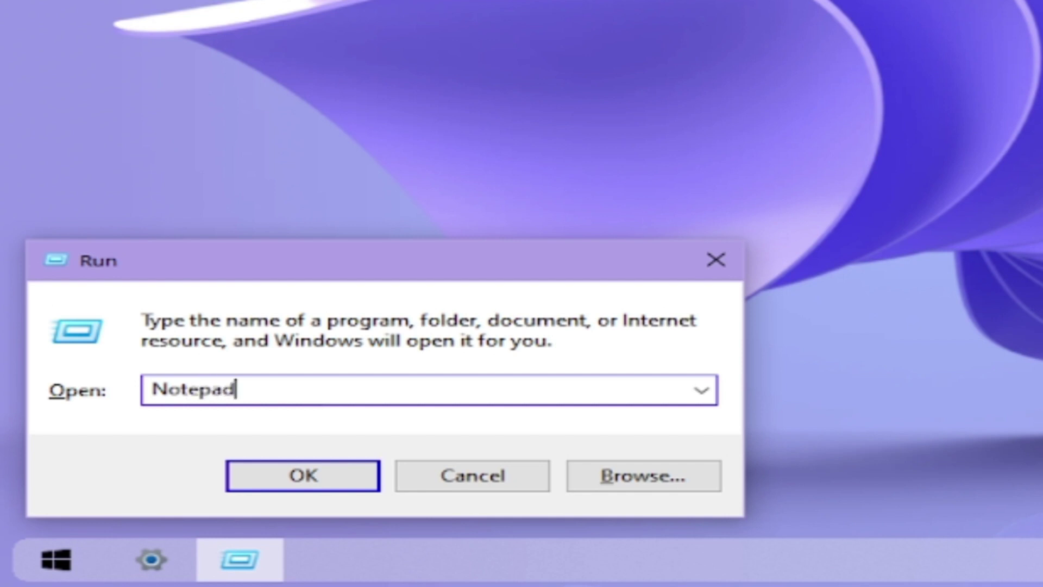
key("Return")
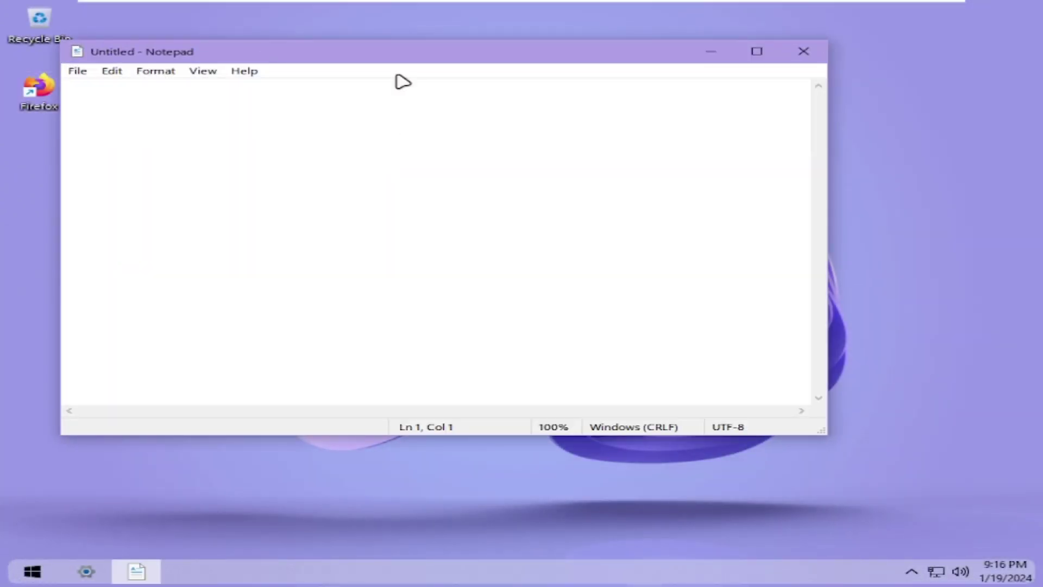
left_click(246, 73)
left_click(285, 129)
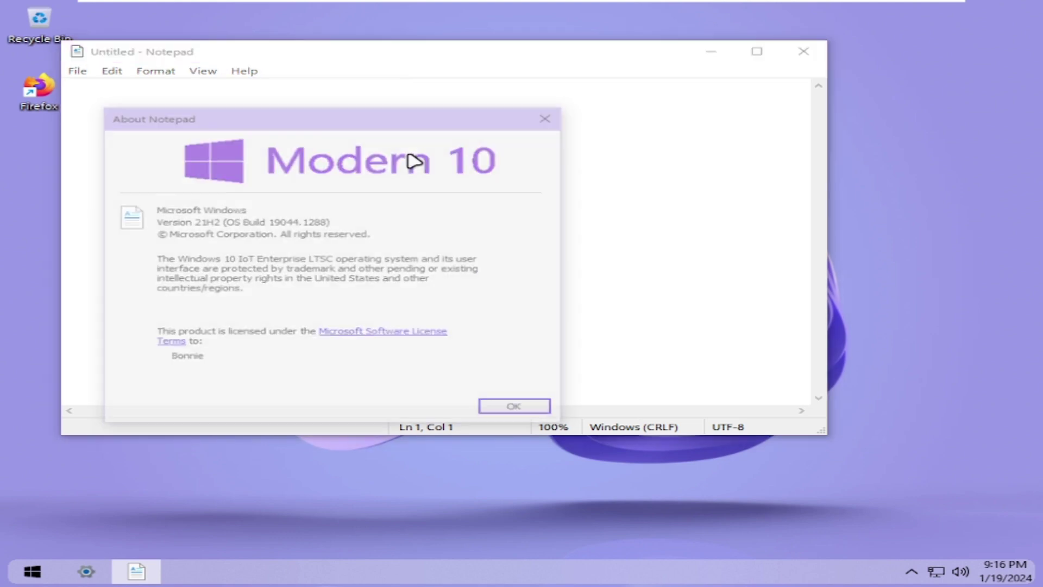
left_click(547, 122)
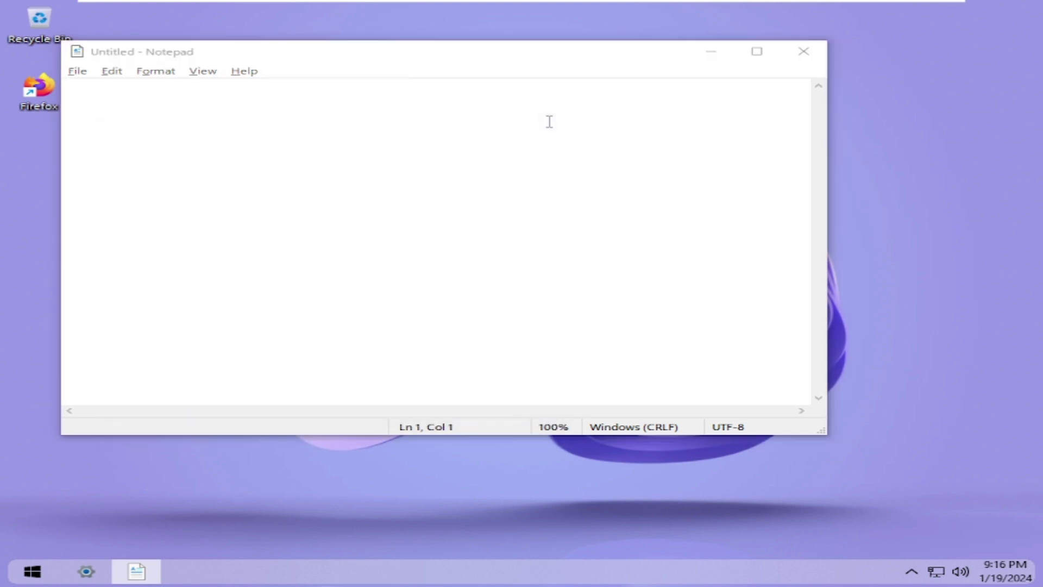
Return to the Settings window, apply the Windows (Dark) theme, and close Settings
key("alt+Tab")
left_click(604, 272)
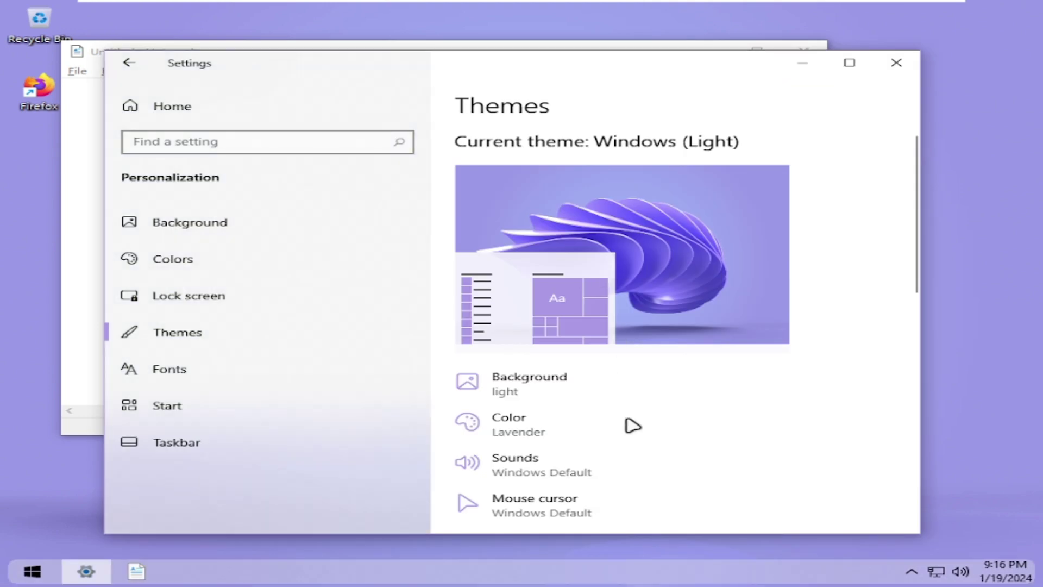
scroll(633, 425, "down", 5)
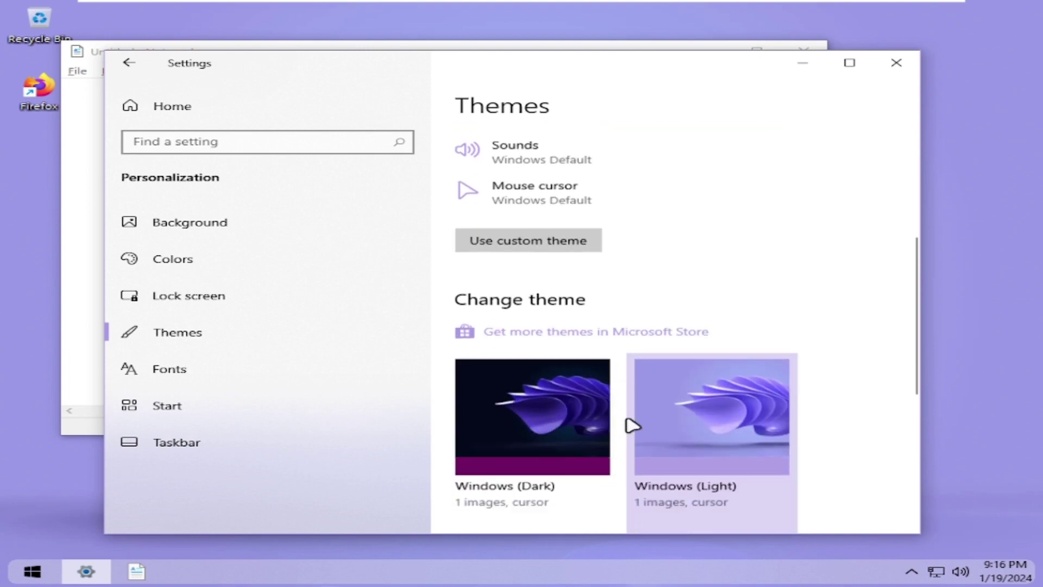
left_click(527, 422)
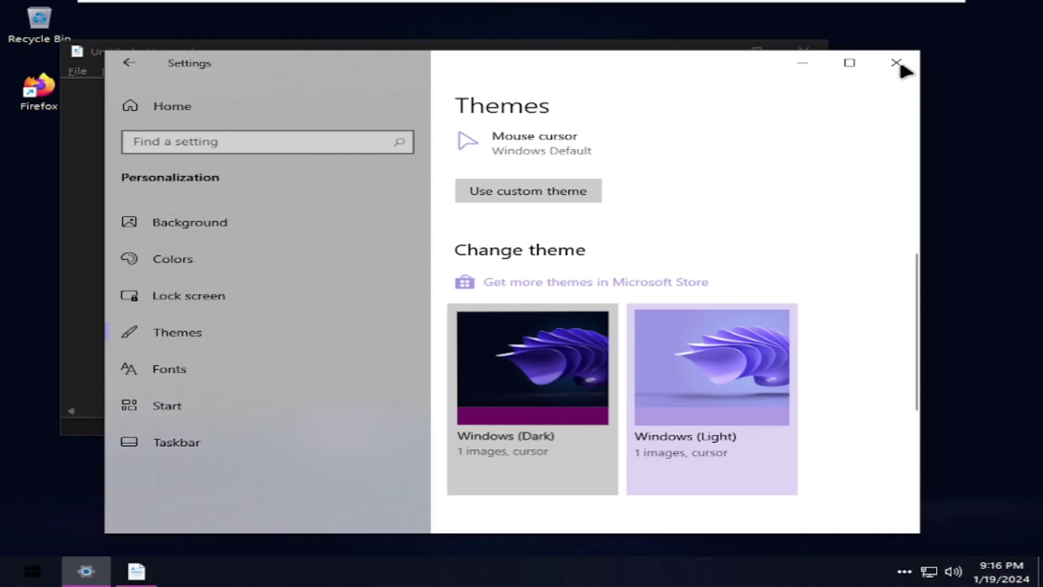
left_click(900, 71)
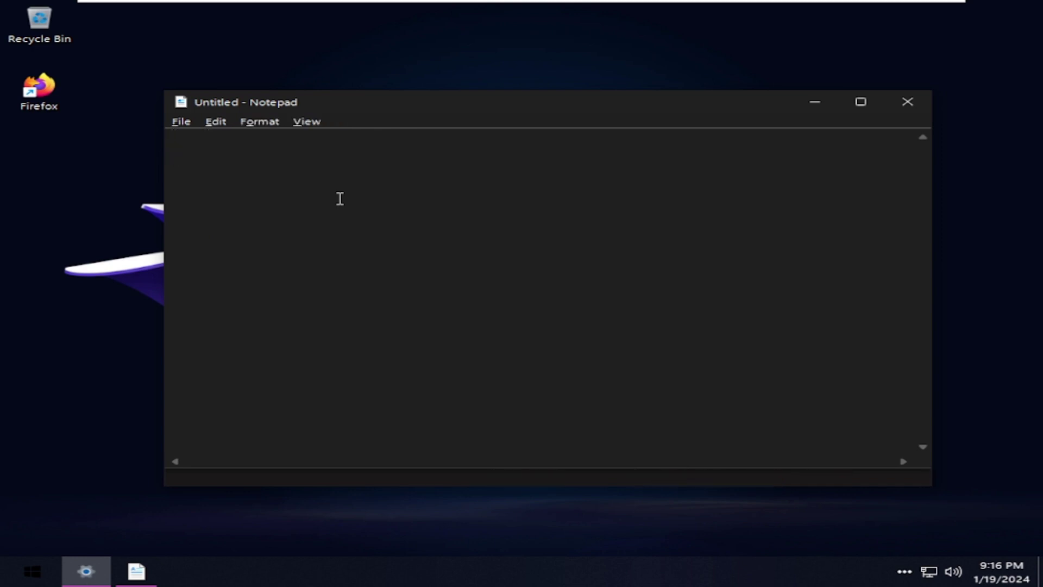
Enter the text Hello in the empty Notepad document, undo it, and close Notepad
type("H")
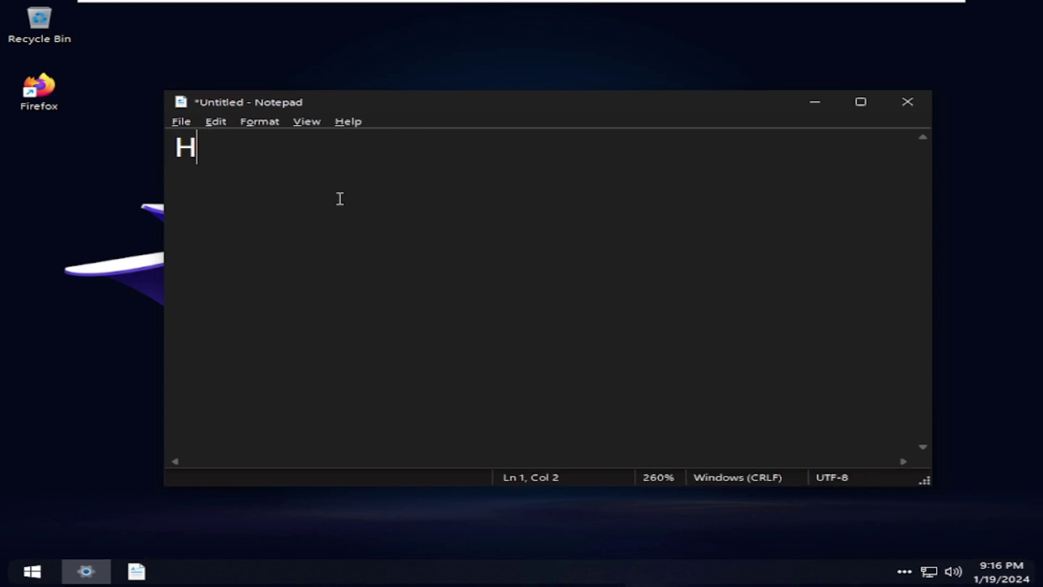
type("ello")
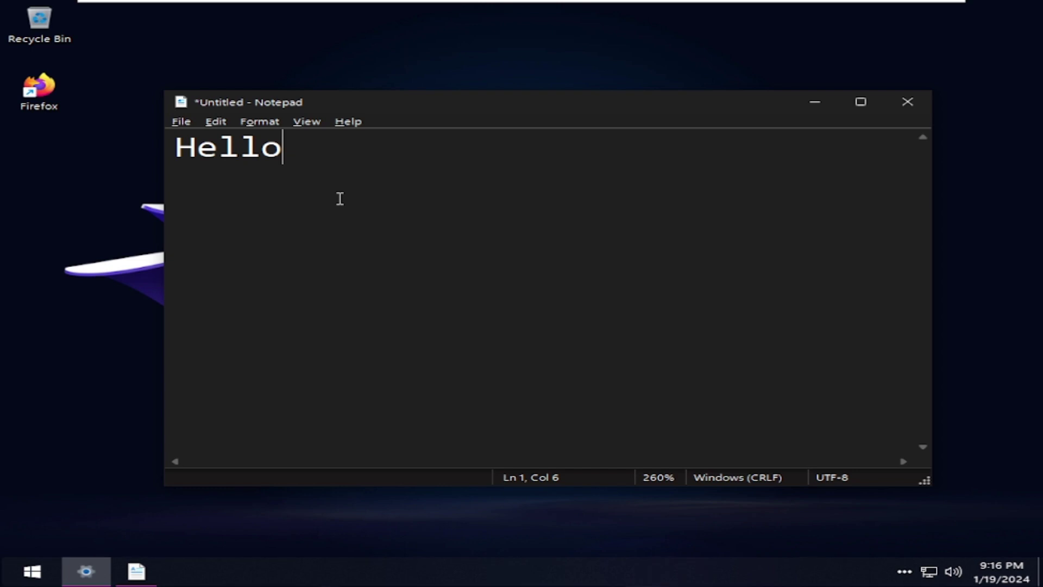
key("ctrl+z")
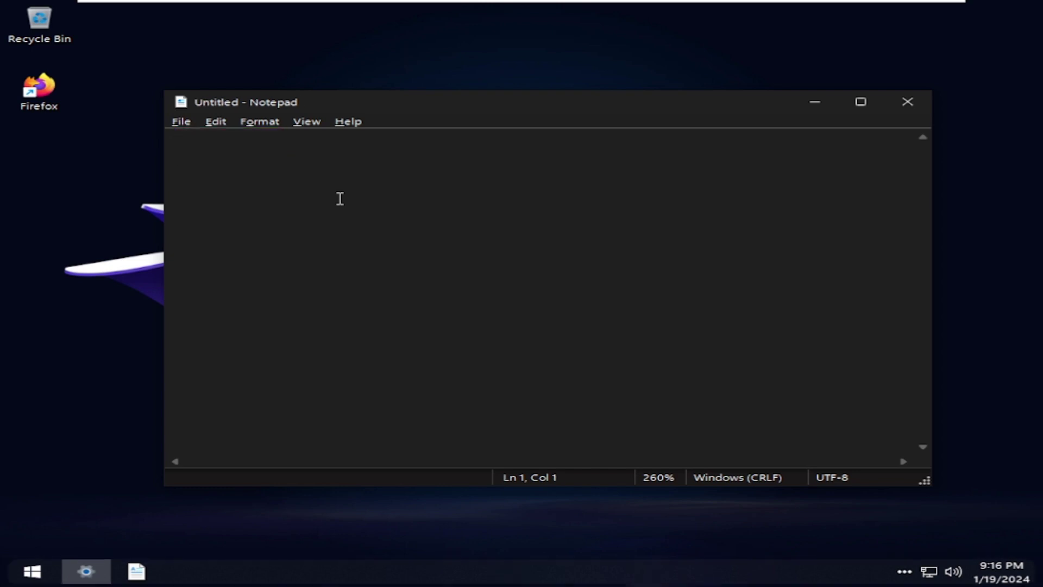
key("alt+F4")
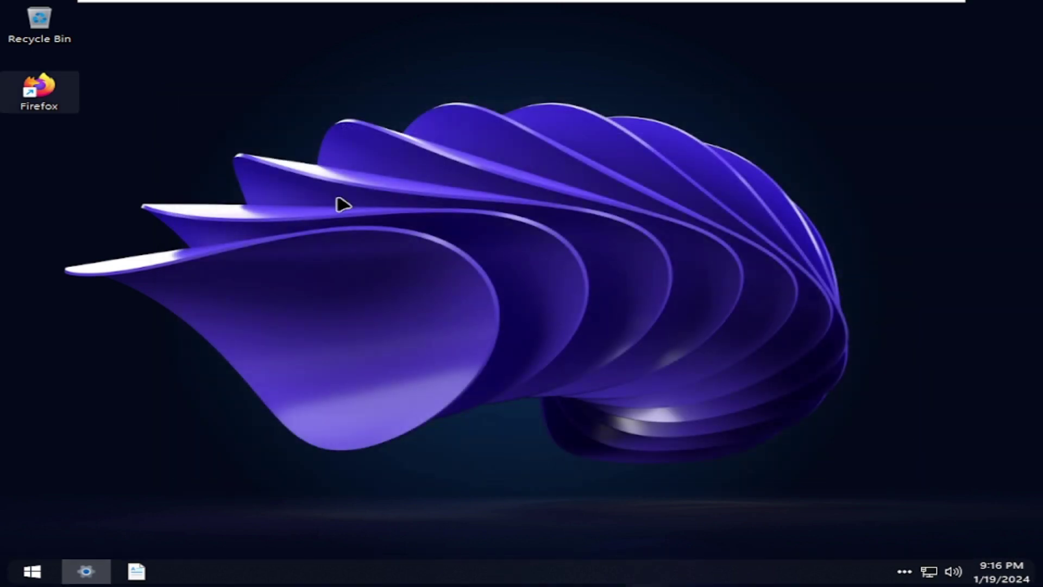
Open Task Manager and move its window to the middle of the desktop
key("Down")
key("ctrl+shift+Escape")
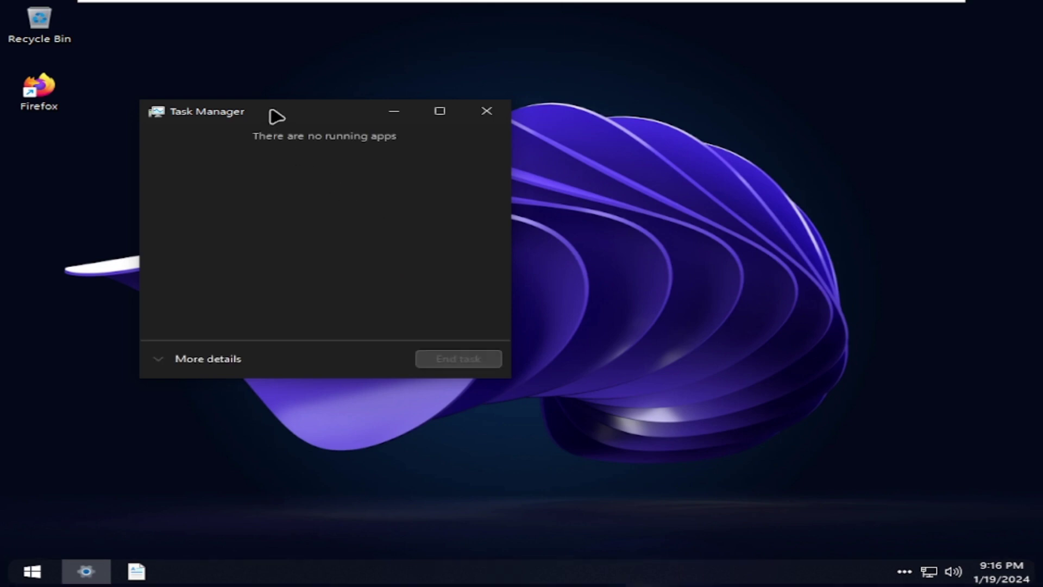
left_click_drag(275, 115, 427, 117)
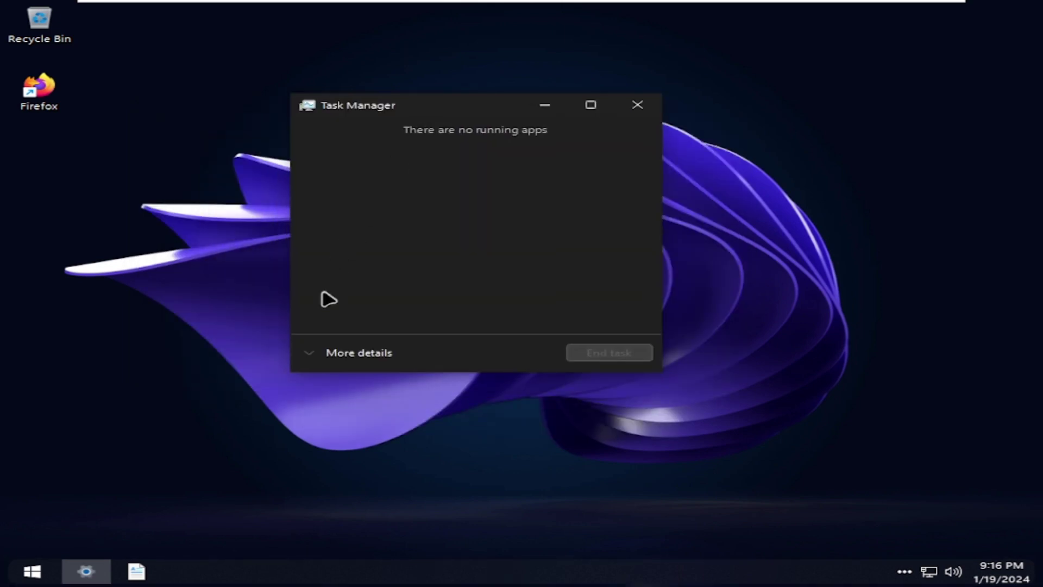
Expand Task Manager to its detailed view and examine the CPU, Memory, Disk and Ethernet performance graphs
left_click(318, 360)
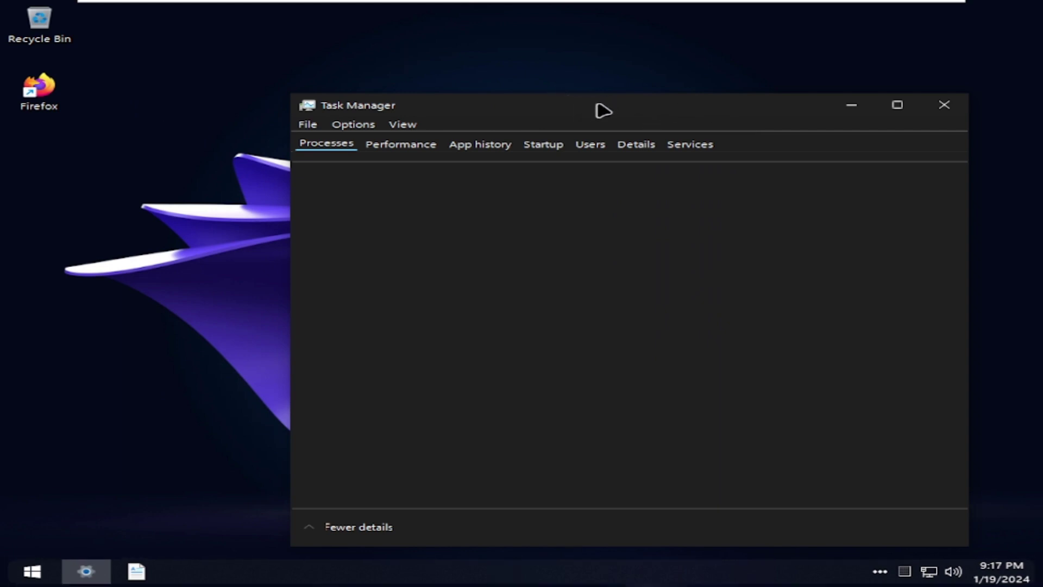
left_click_drag(592, 117, 500, 94)
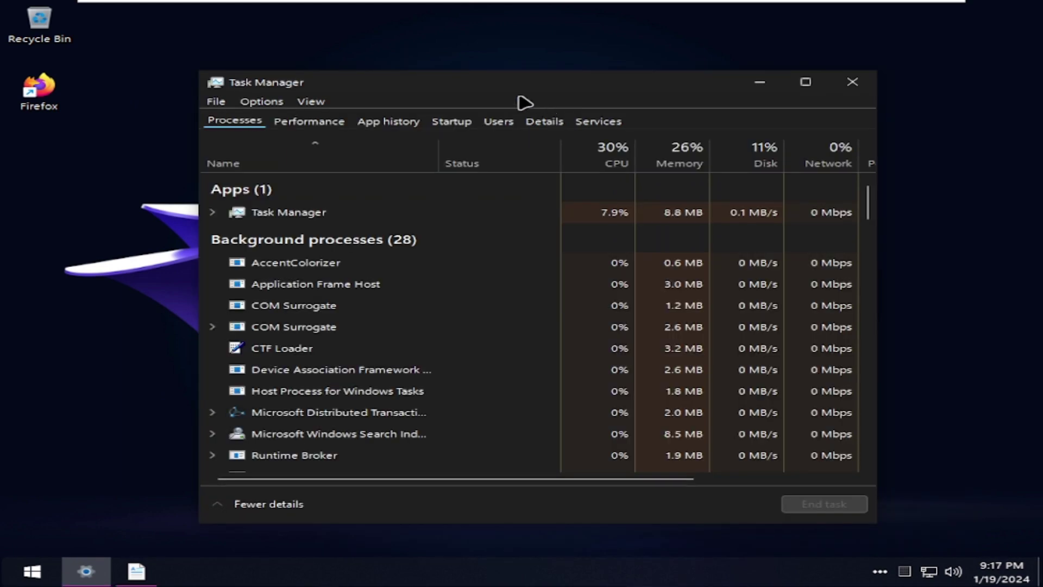
left_click(304, 122)
left_click(381, 126)
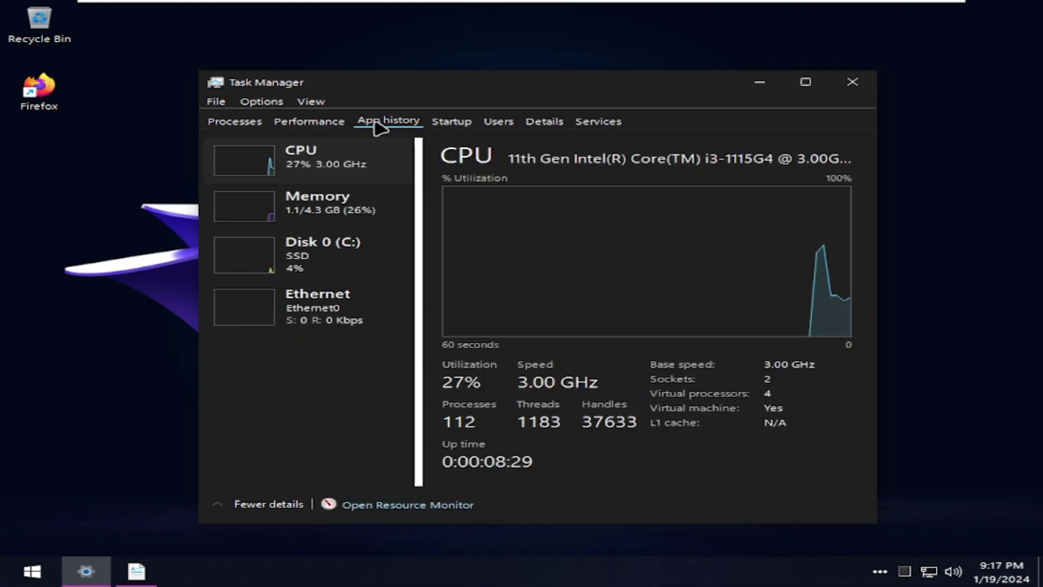
left_click(310, 129)
left_click(317, 218)
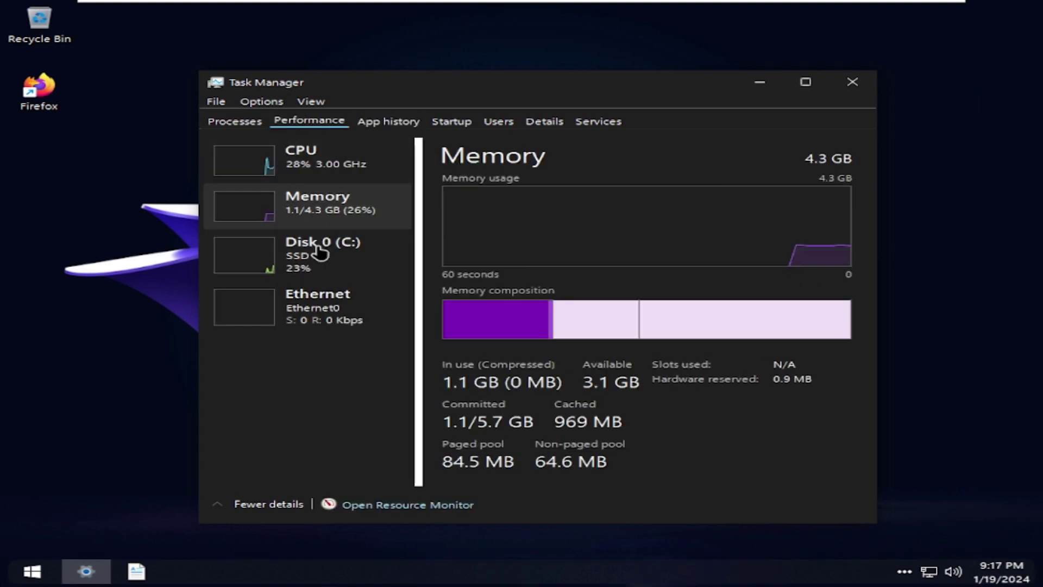
left_click(321, 260)
left_click(329, 316)
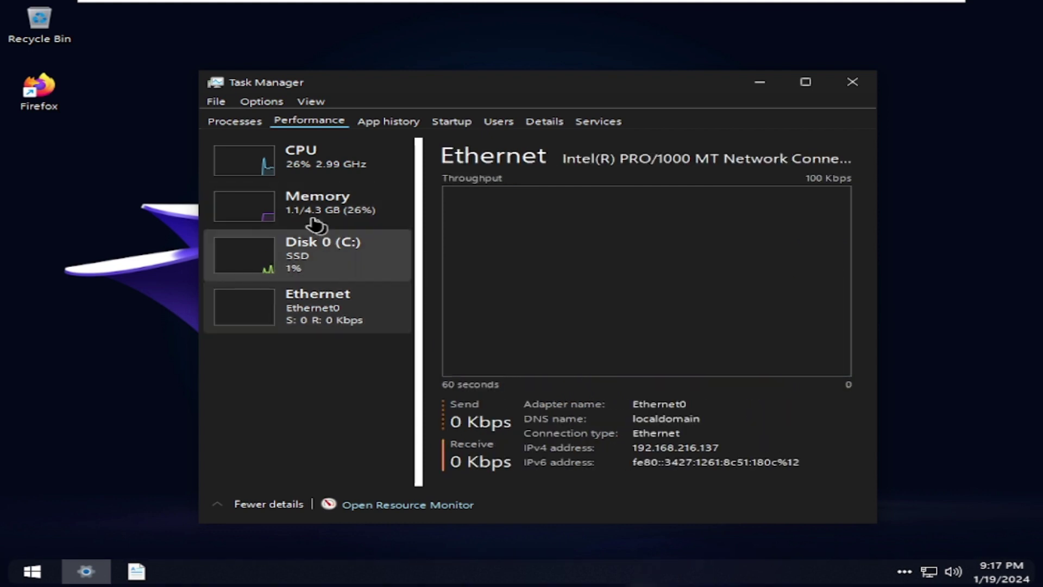
left_click(312, 220)
left_click(343, 157)
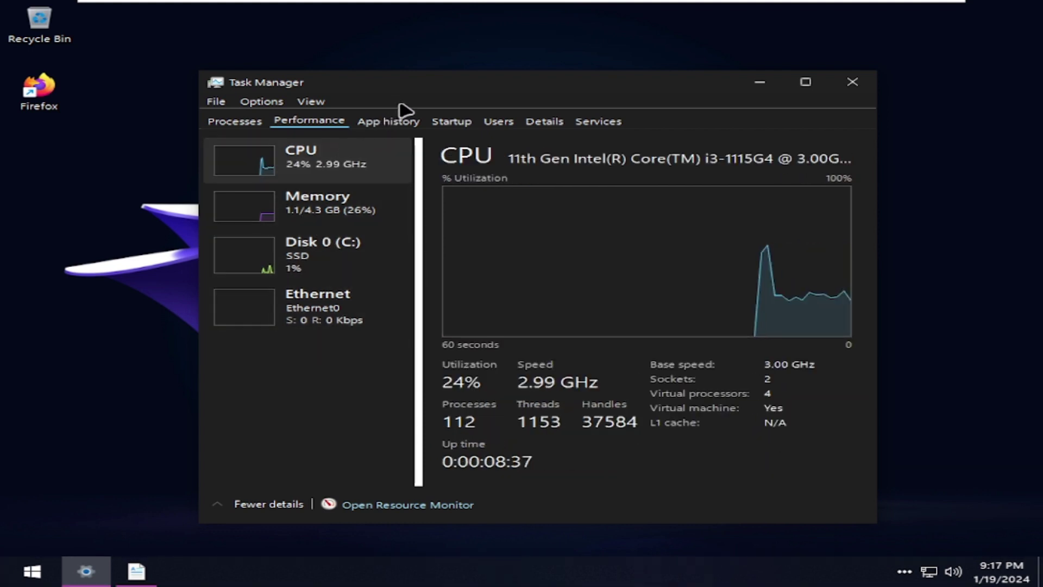
Look through Task Manager's App history, Startup, Users, Details and Services pages, and close Task Manager
left_click(384, 121)
left_click(449, 126)
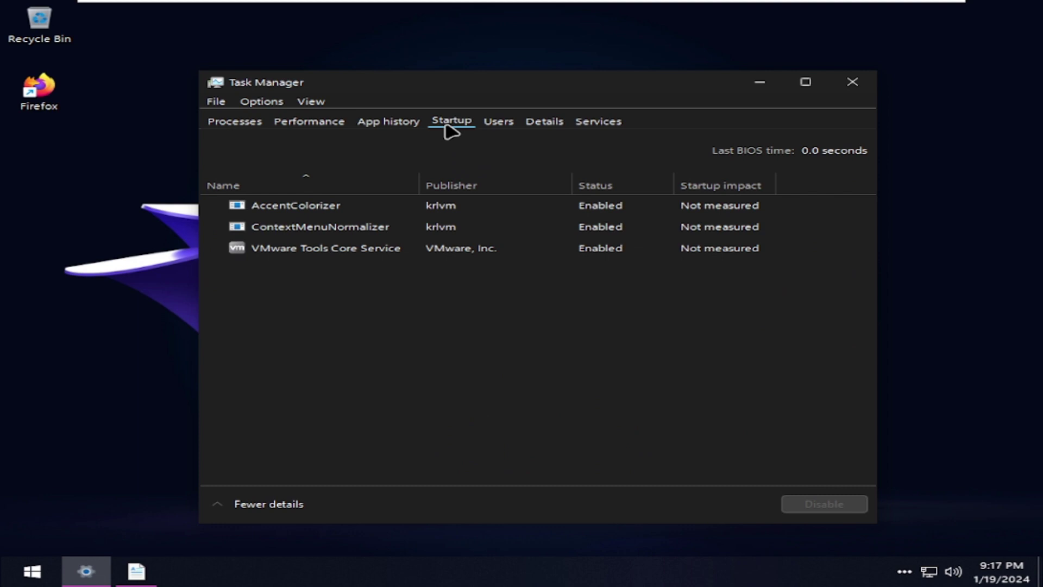
left_click(500, 123)
left_click(546, 125)
left_click(597, 125)
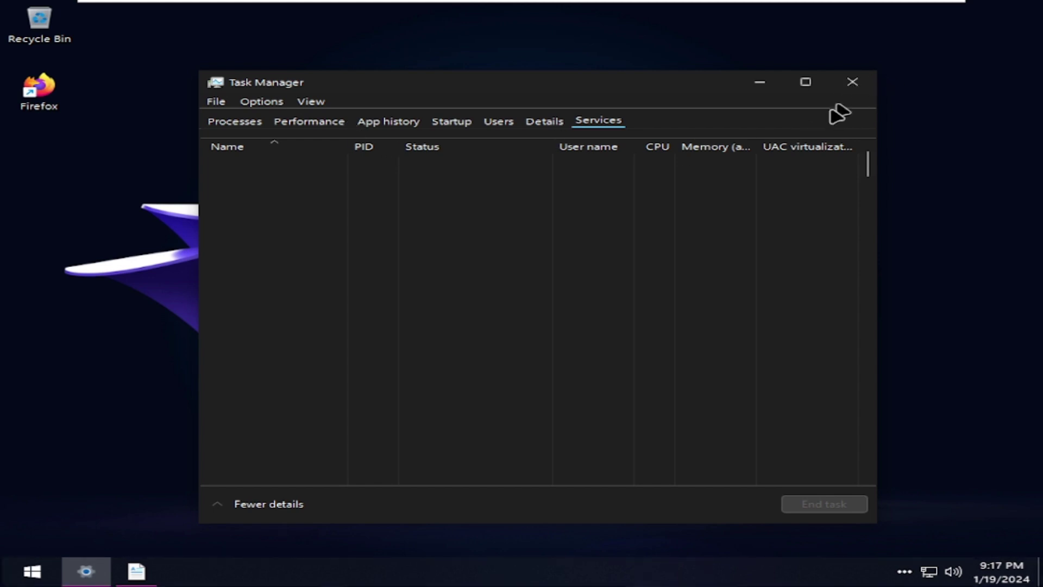
left_click(852, 83)
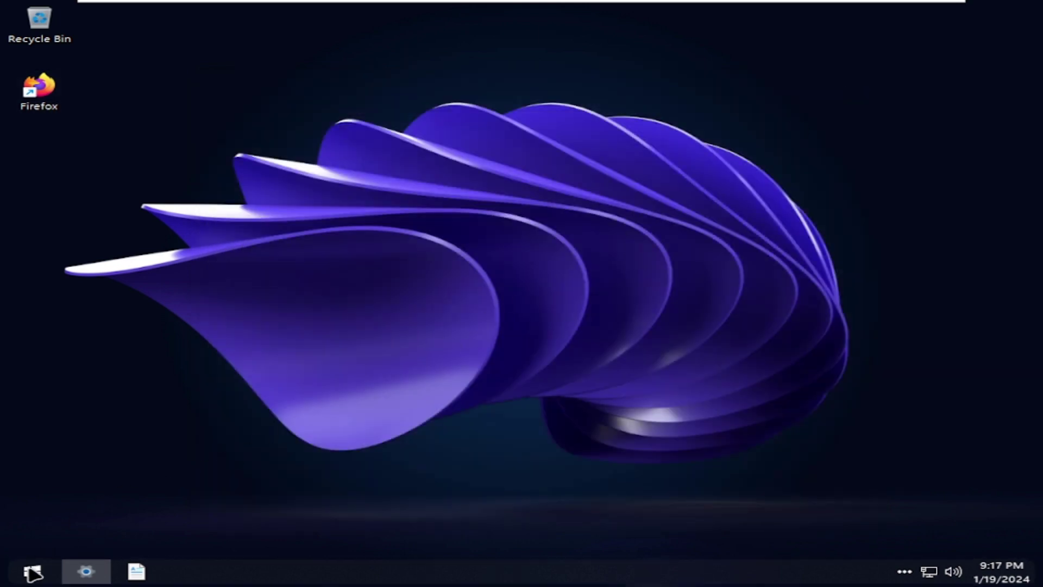
Check which power options the Start menu offers without choosing any of them
left_click(32, 571)
left_click(42, 531)
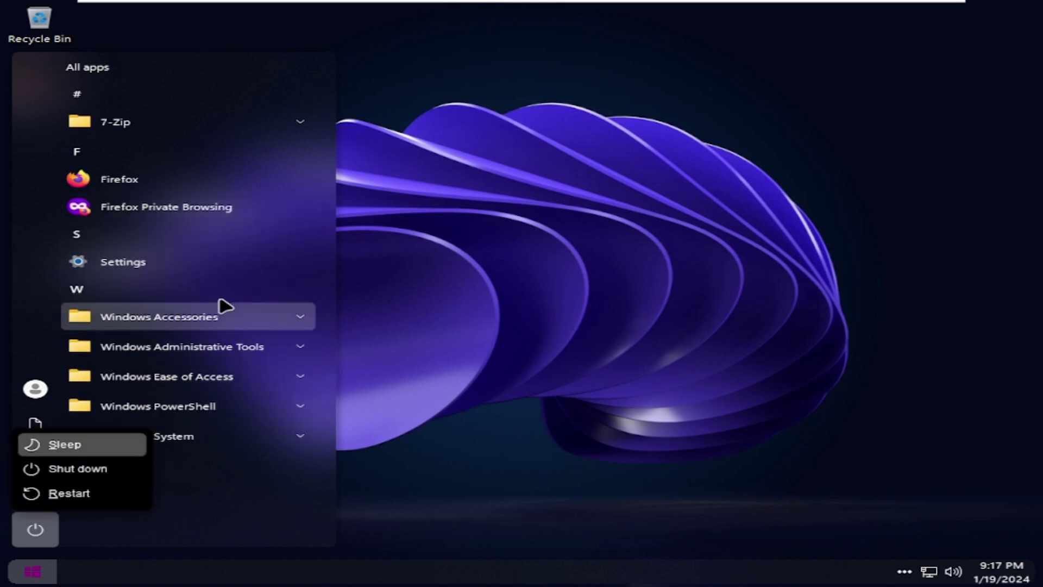
left_click(212, 517)
left_click(39, 528)
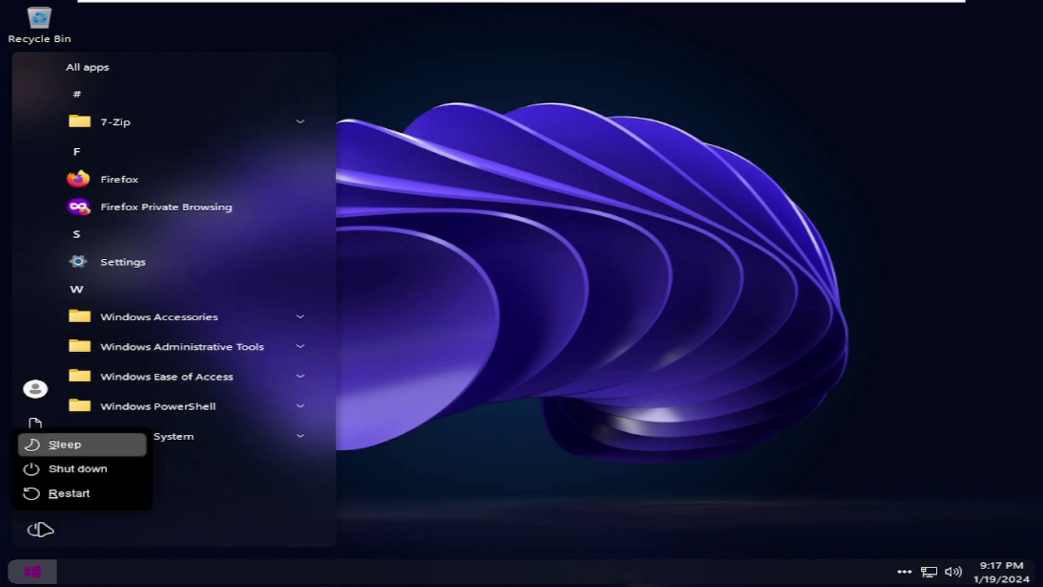
left_click(198, 500)
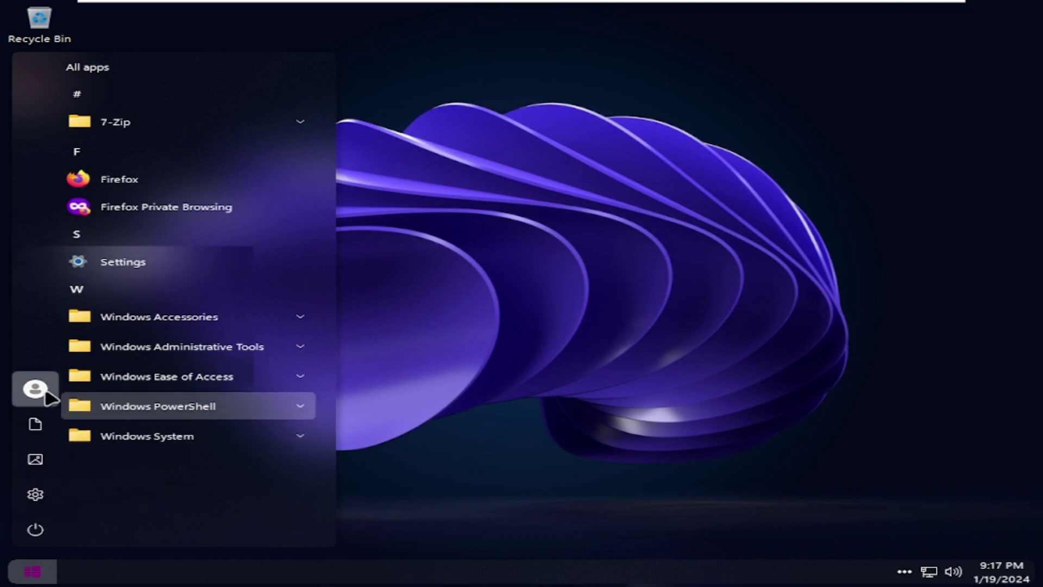
Check the account options and the app list's display options in the Start menu, and dismiss the menu
left_click(36, 389)
left_click(154, 503)
right_click(154, 503)
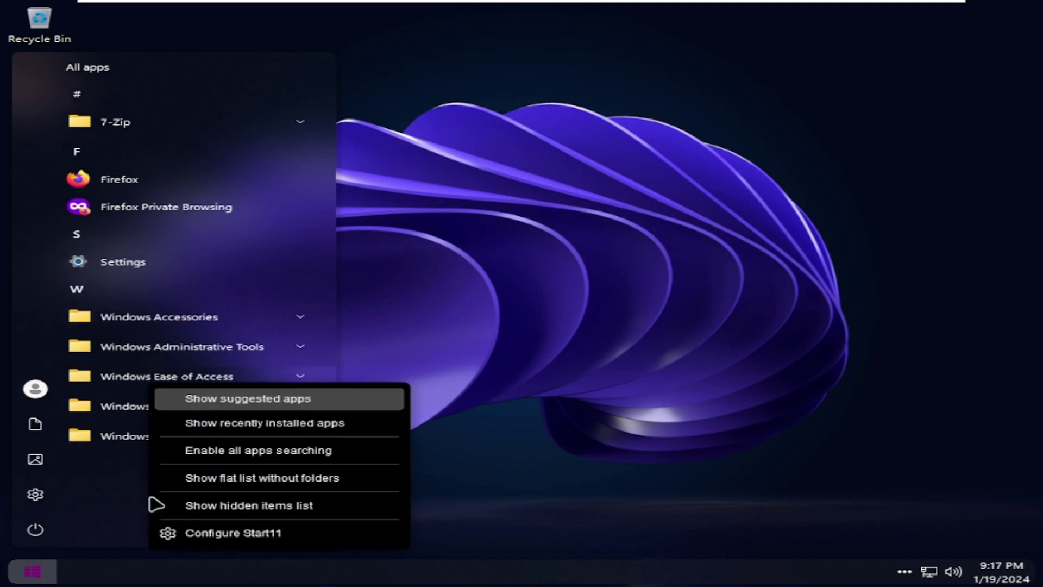
left_click(124, 522)
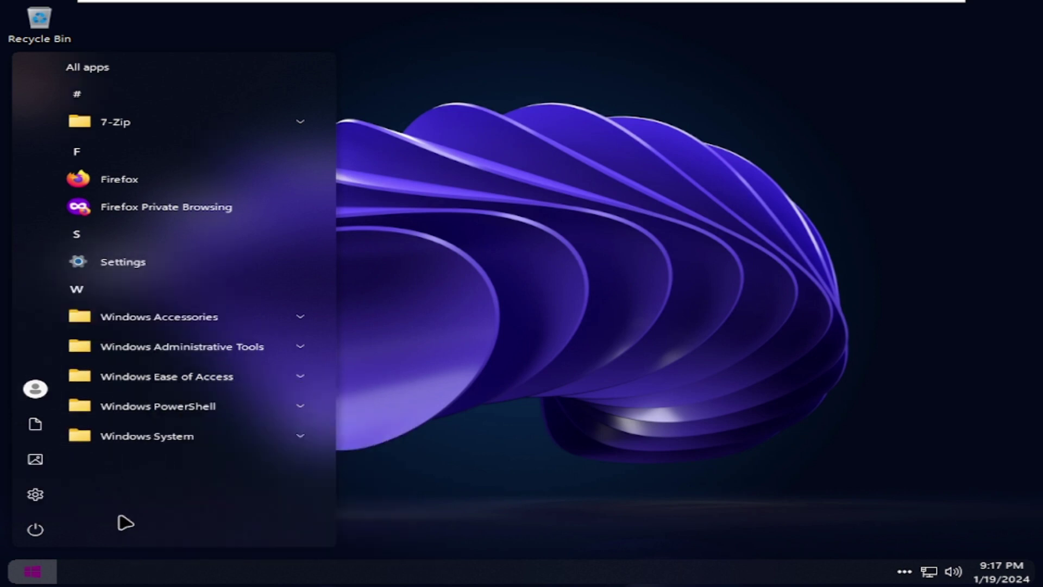
left_click(557, 402)
Launch Calculator from the Windows Accessories folder and move its window to the middle of the desktop
key("super")
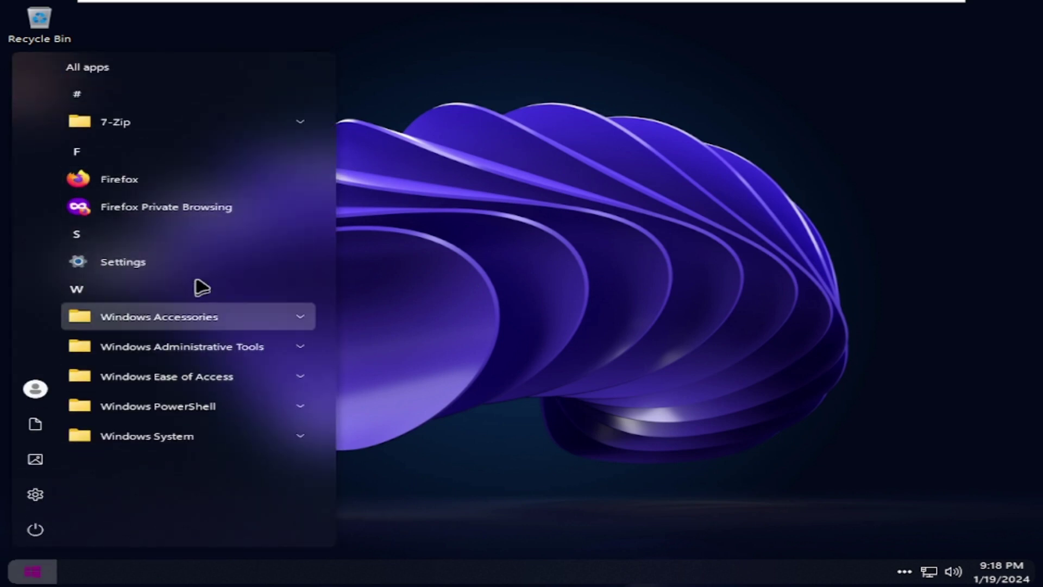
left_click(170, 318)
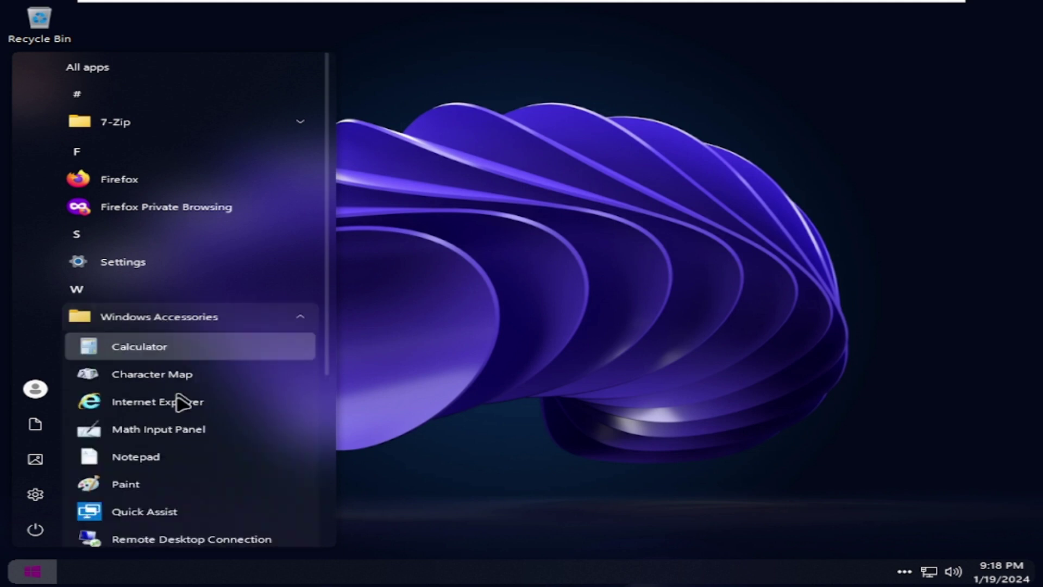
left_click(210, 354)
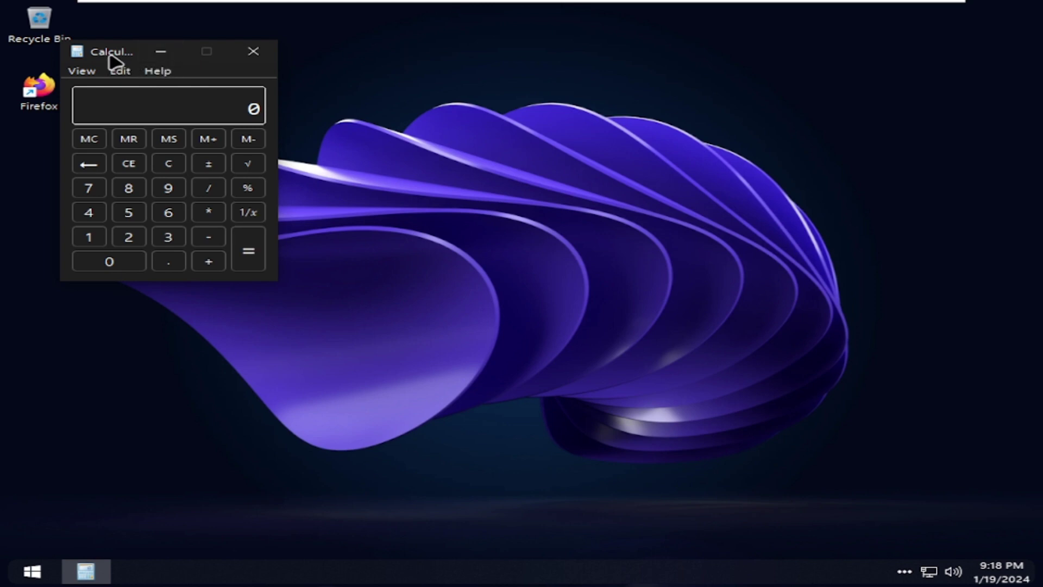
left_click_drag(109, 52, 420, 169)
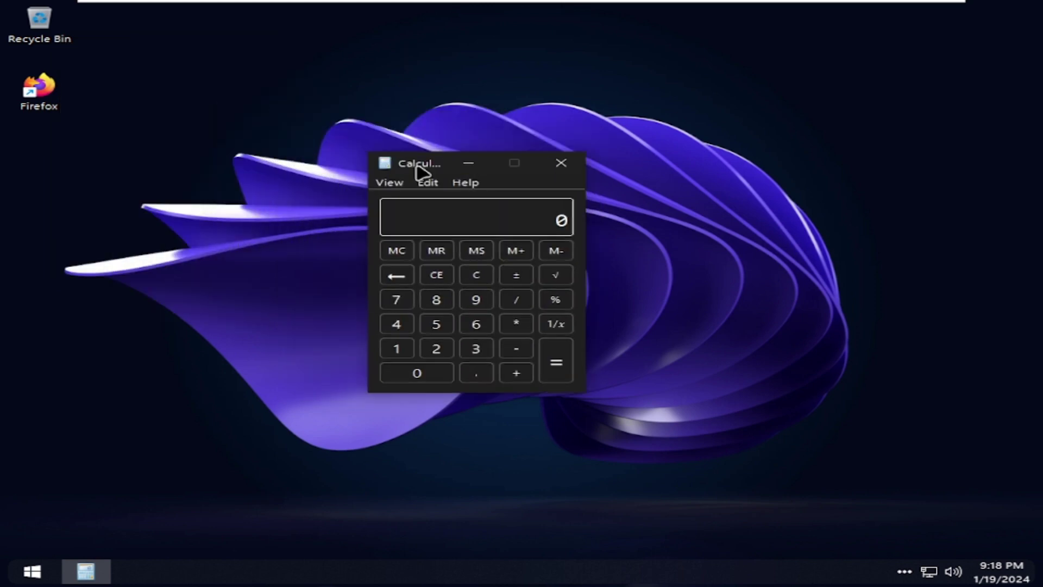
Carry out an addition starting with 5 in Calculator
left_click(434, 326)
left_click(516, 374)
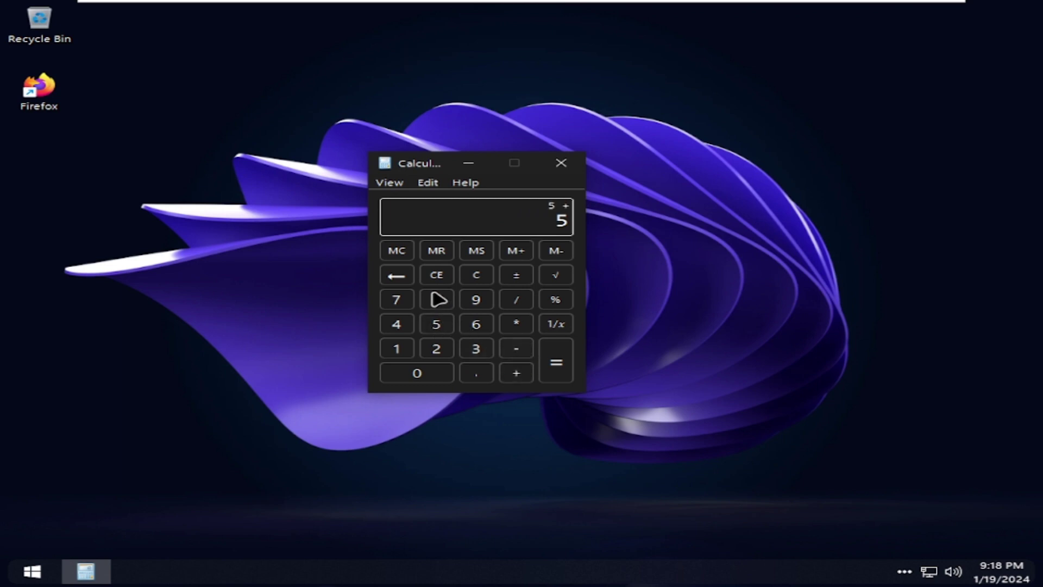
left_click(563, 362)
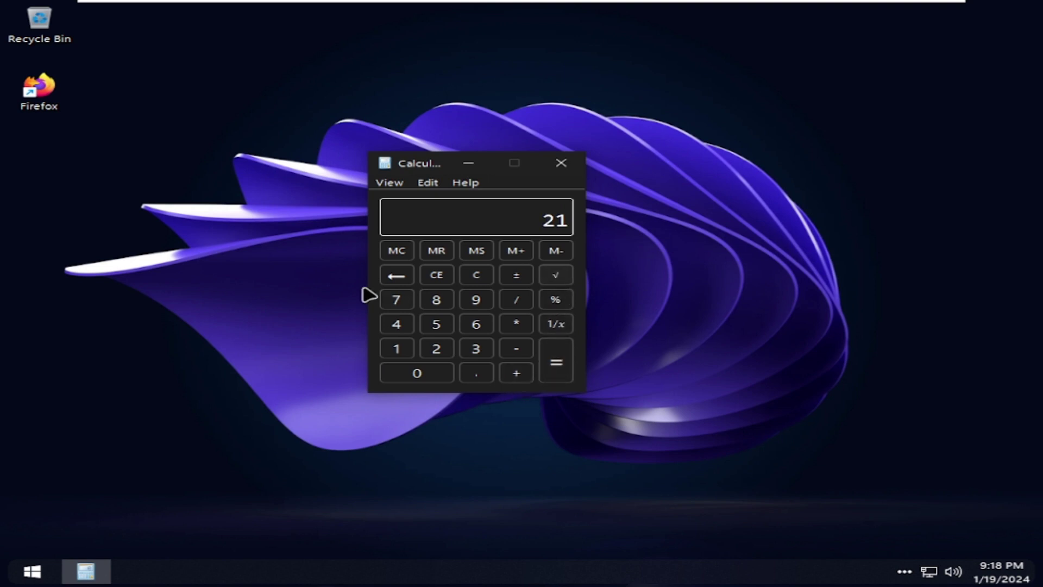
Check the About Calculator information and close both the dialog and Calculator
left_click(468, 183)
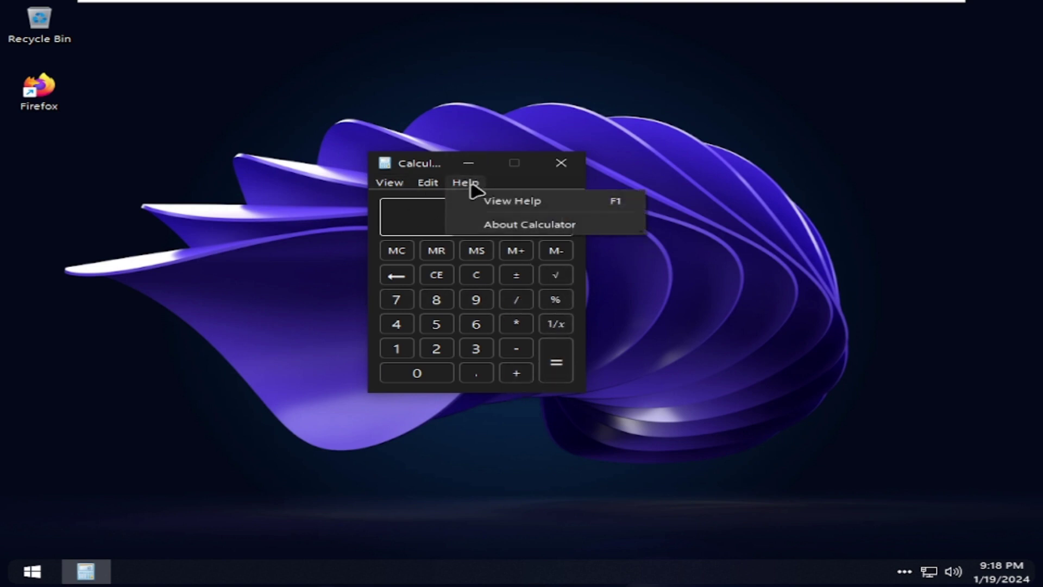
left_click(499, 224)
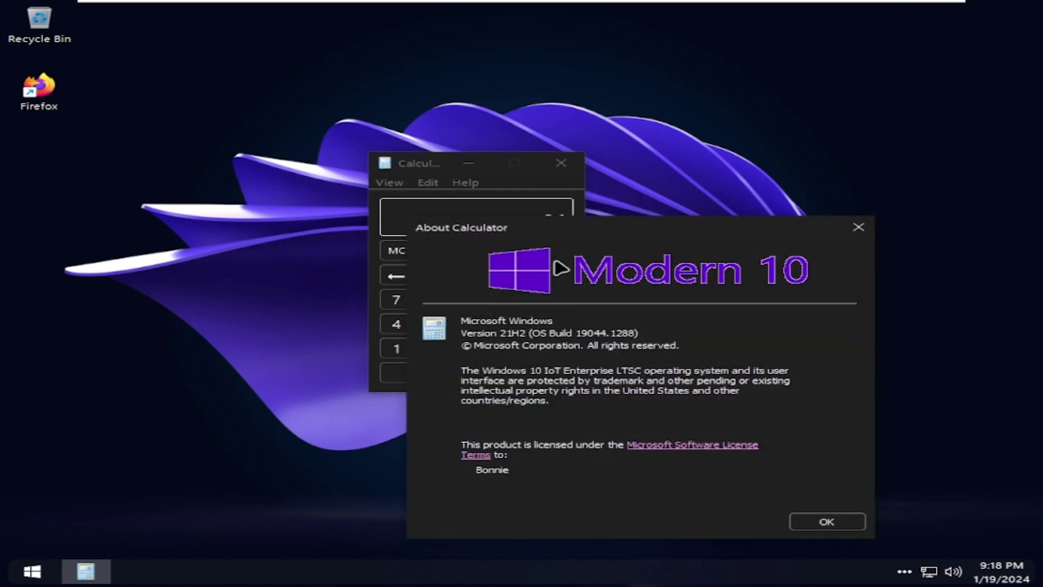
left_click(810, 522)
left_click(549, 171)
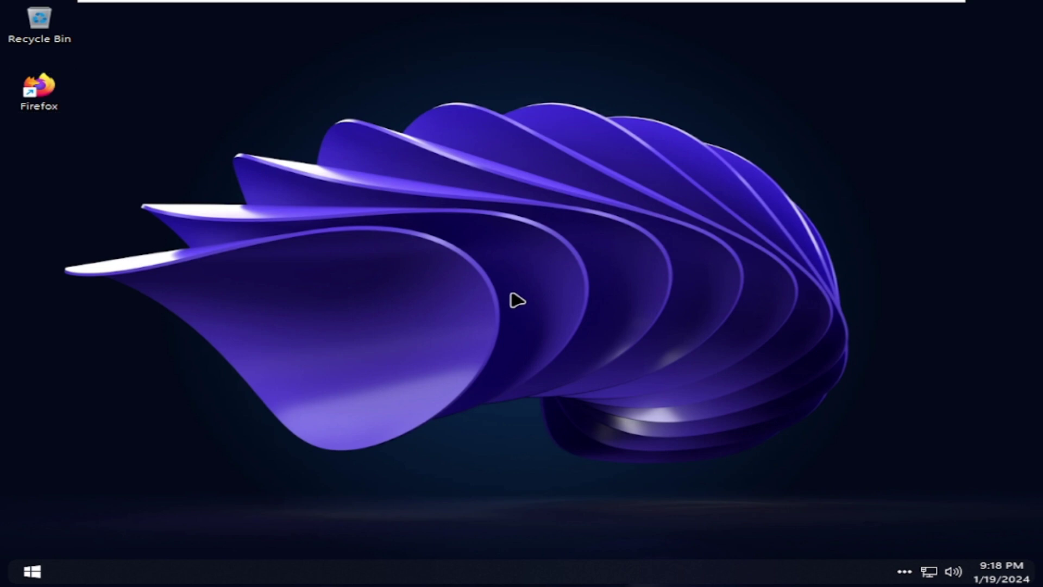
Launch cmd from the Run dialog and approve the elevation request
key("super+r")
key("BackSpace")
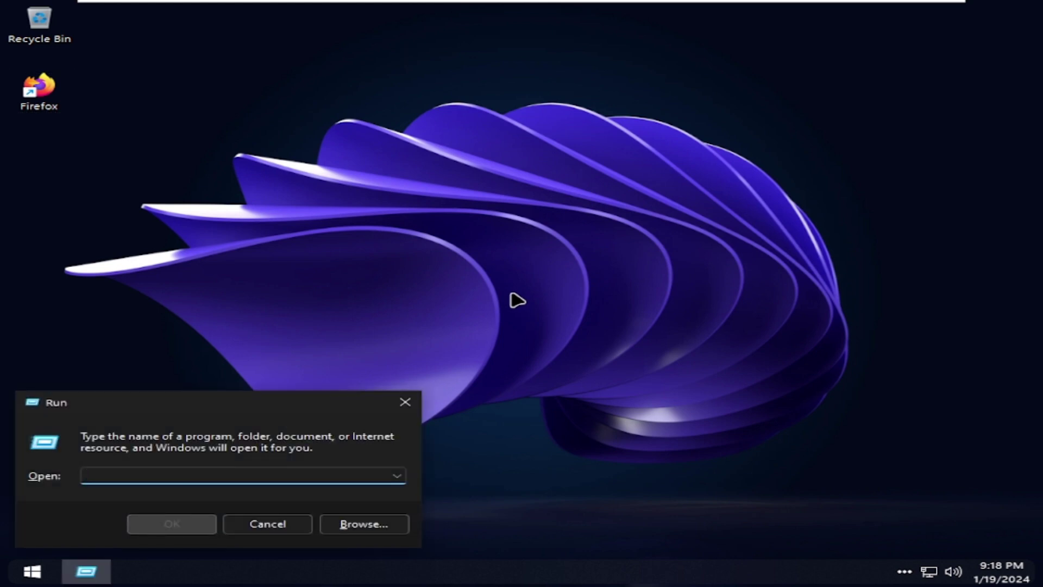
type("cmd")
key("Return")
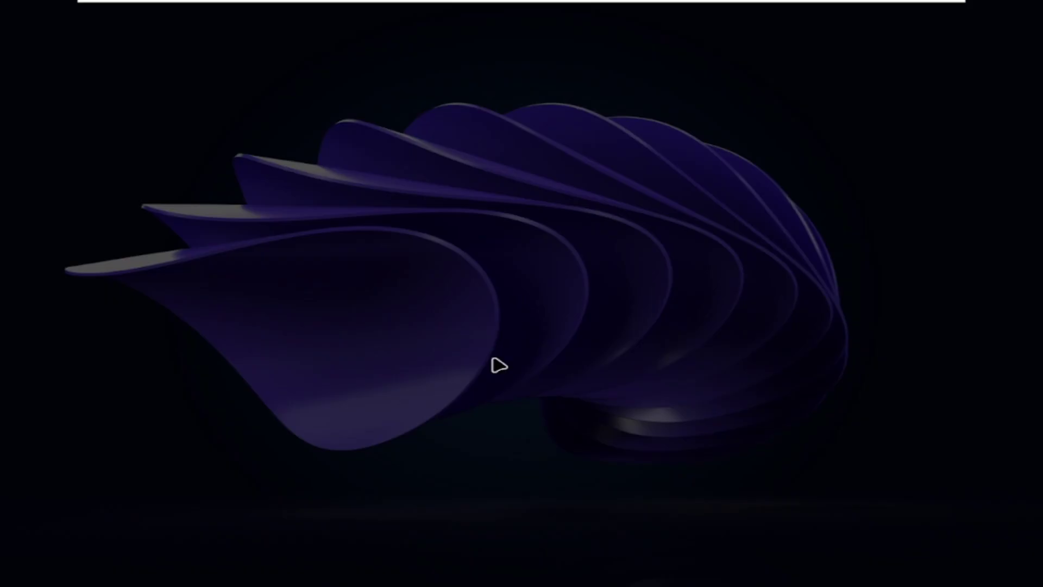
left_click(423, 398)
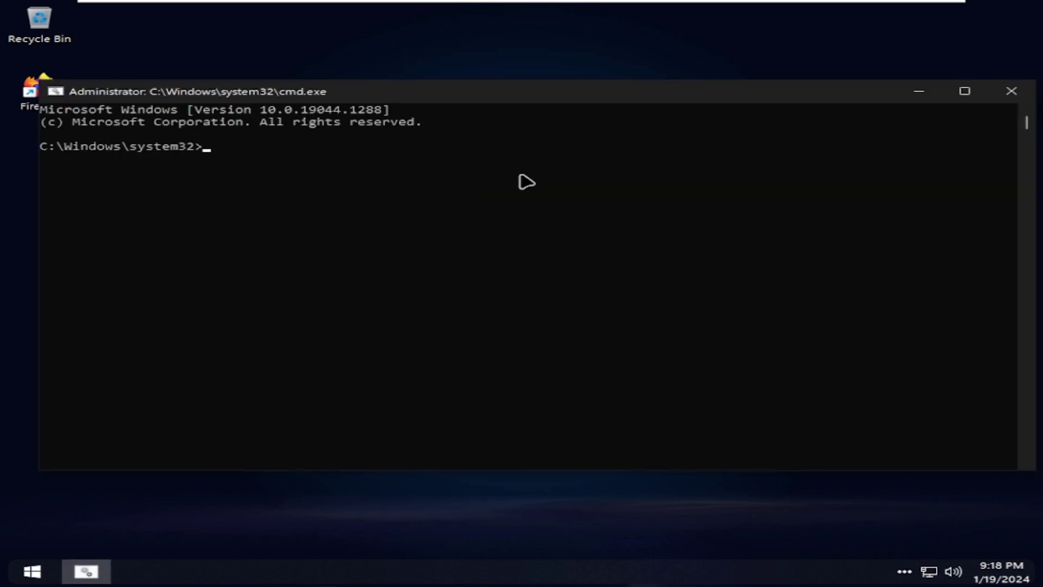
Enlarge the Command Prompt text and try the cer command, closing the console when done
scroll(354, 203, "up", 2)
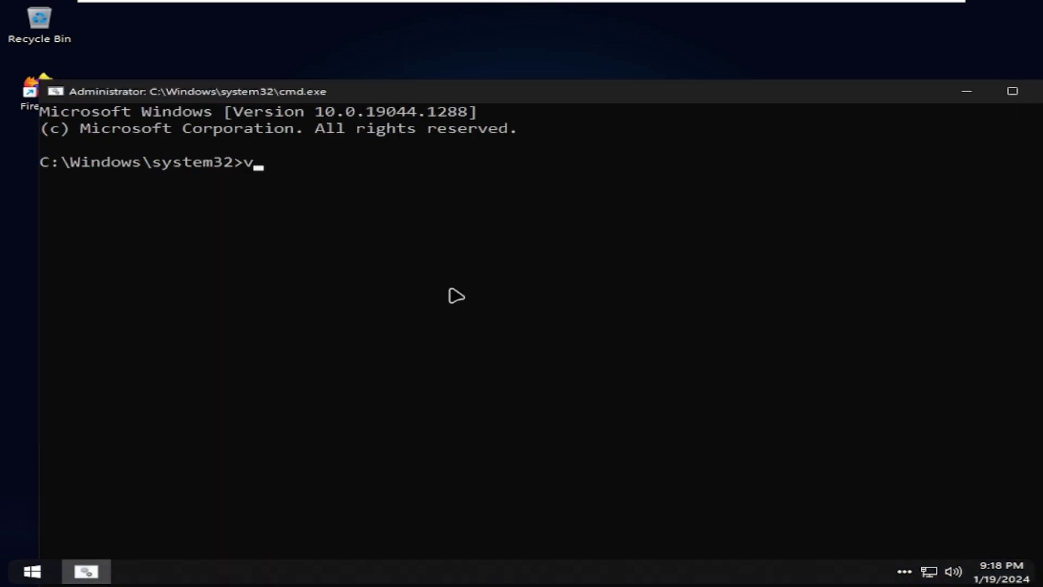
key("Return")
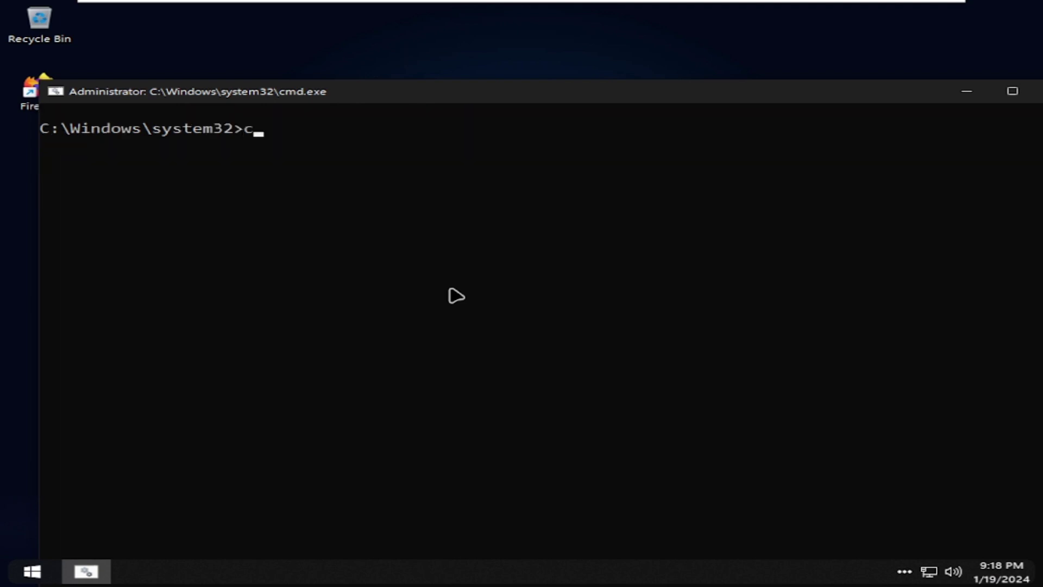
type("er")
key("Return")
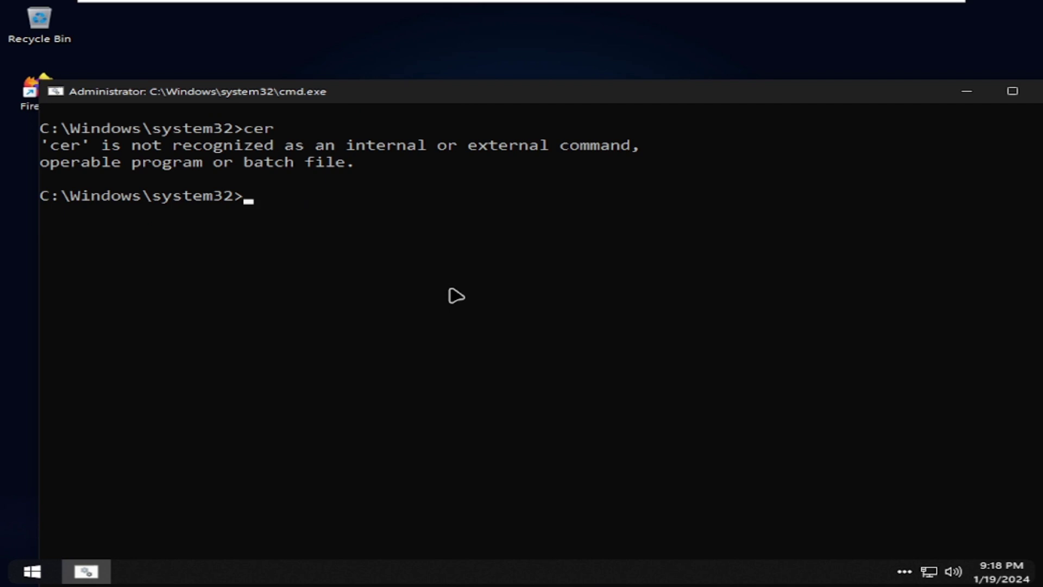
left_click(380, 263)
left_click_drag(296, 229, 630, 398)
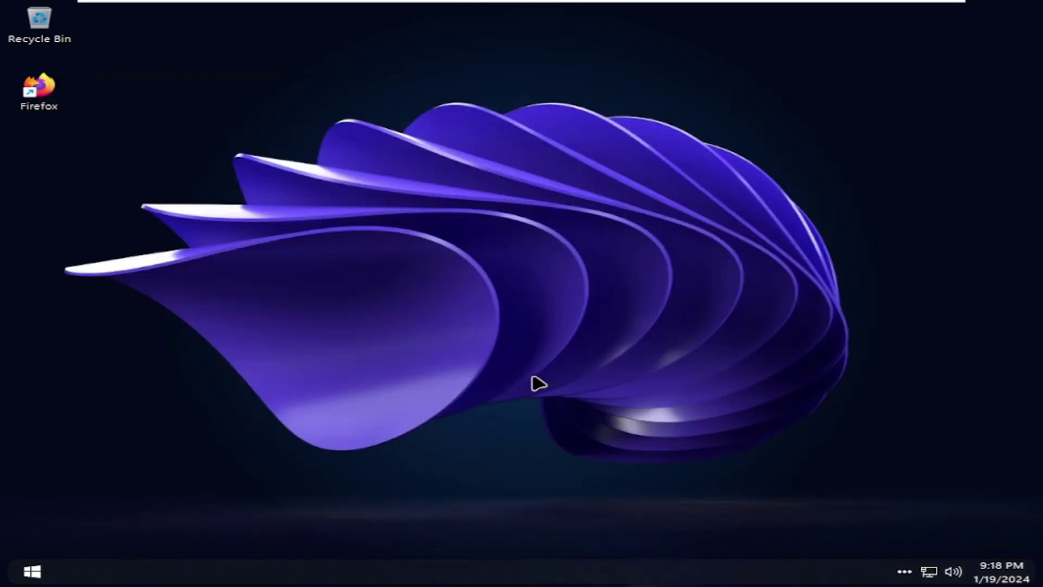
Open the Windows folder on Local Disk (C:) in File Explorer and look through its contents
key("super+e")
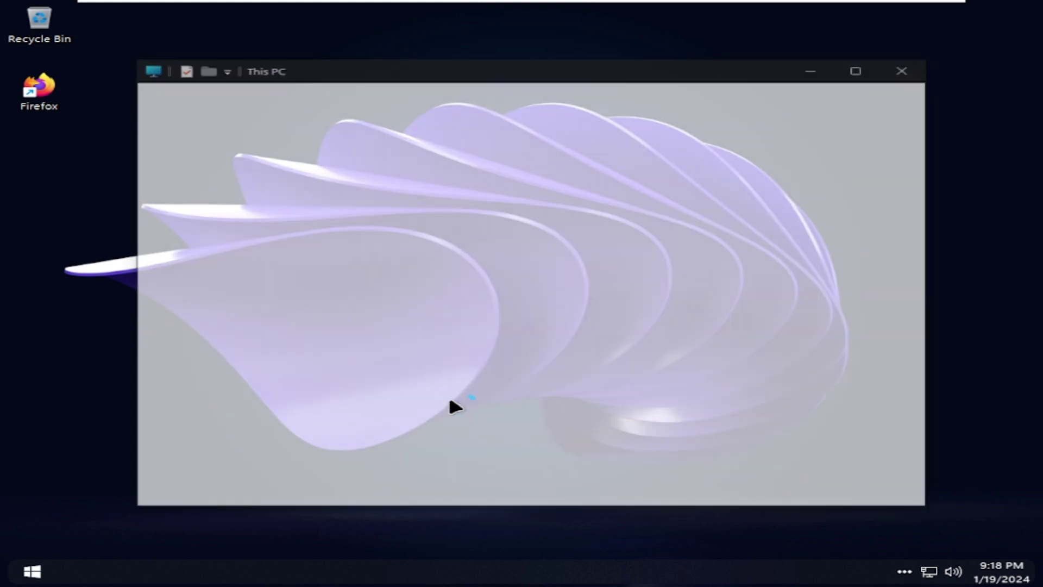
left_click(381, 378)
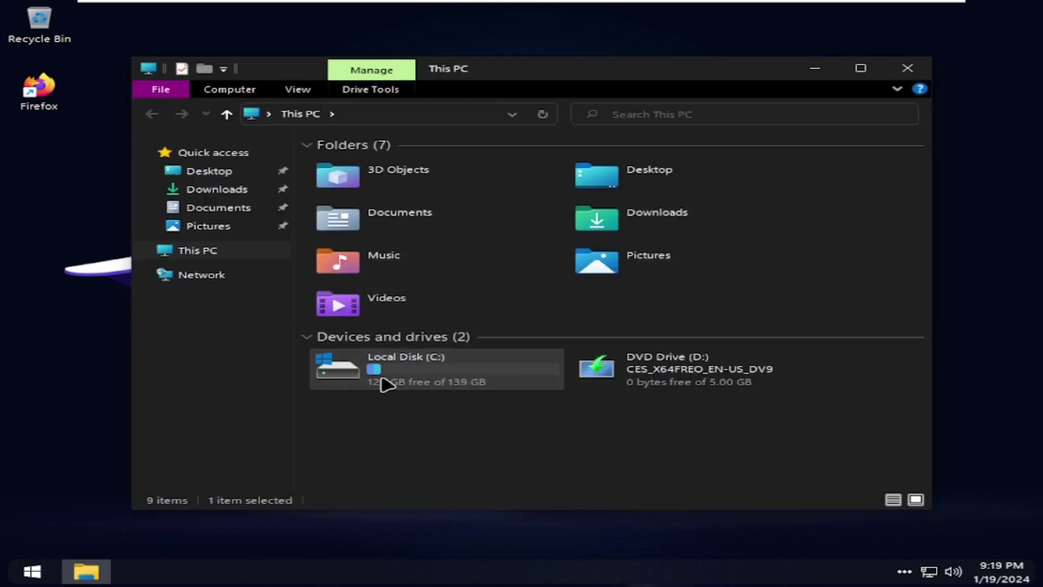
double_click(387, 385)
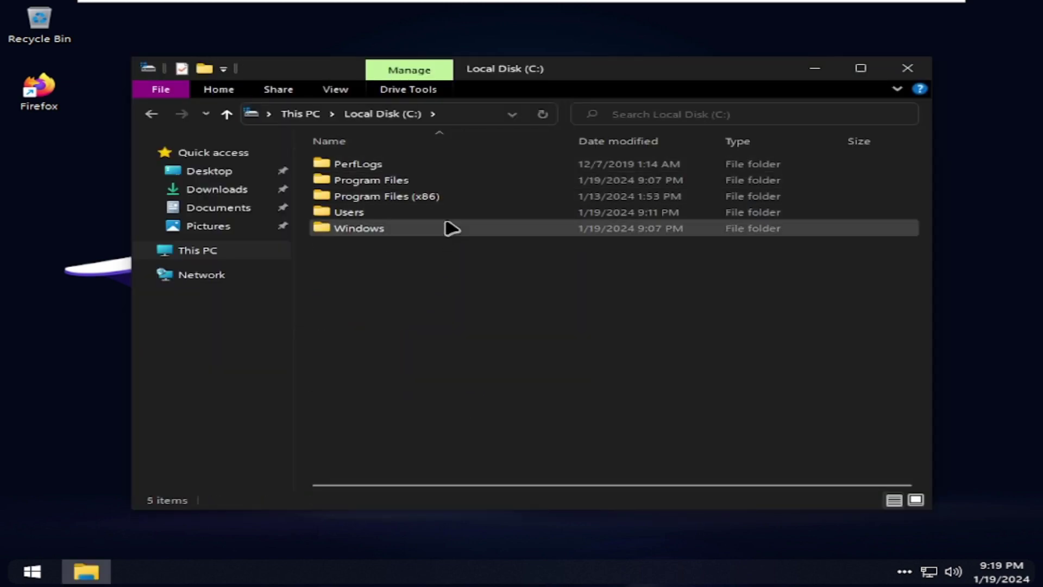
double_click(391, 228)
scroll(421, 296, "down", 4)
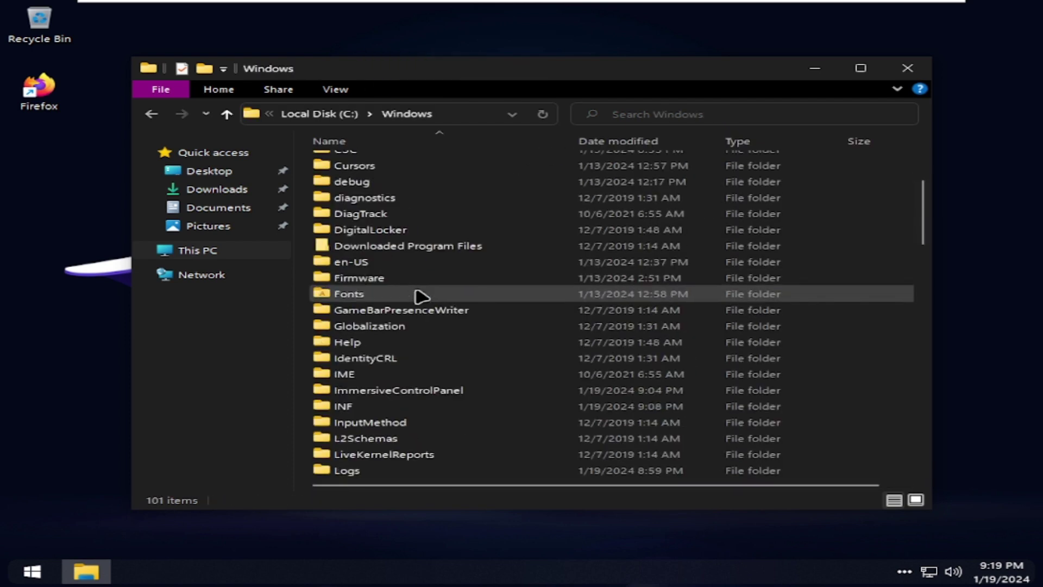
scroll(421, 296, "down", 10)
scroll(421, 297, "up", 3)
scroll(421, 296, "down", 15)
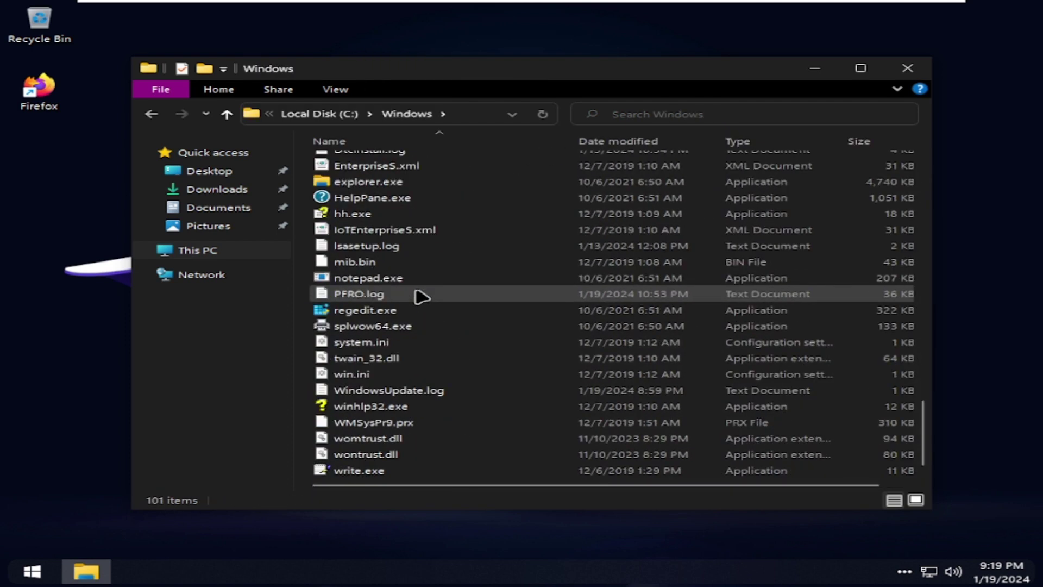
Open the Web\Wallpaper\Windows folder inside the Windows directory and select both wallpaper images
scroll(421, 296, "up", 4)
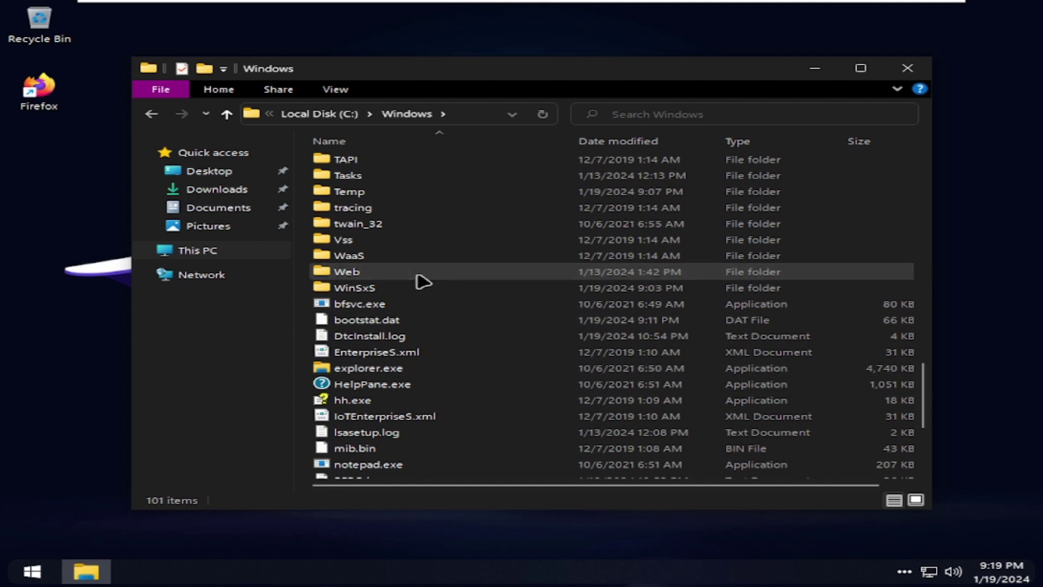
double_click(417, 275)
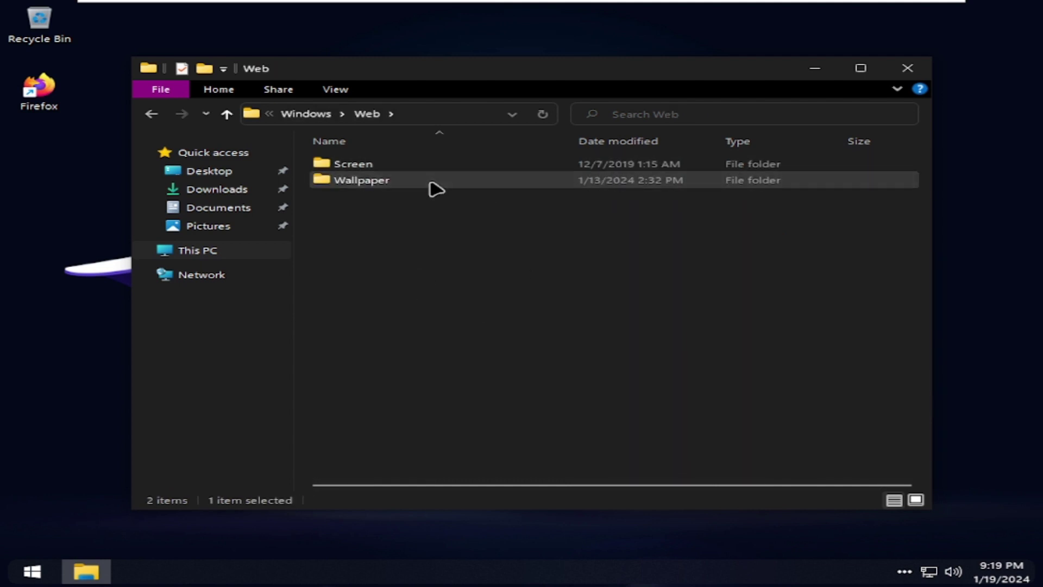
double_click(430, 183)
double_click(391, 166)
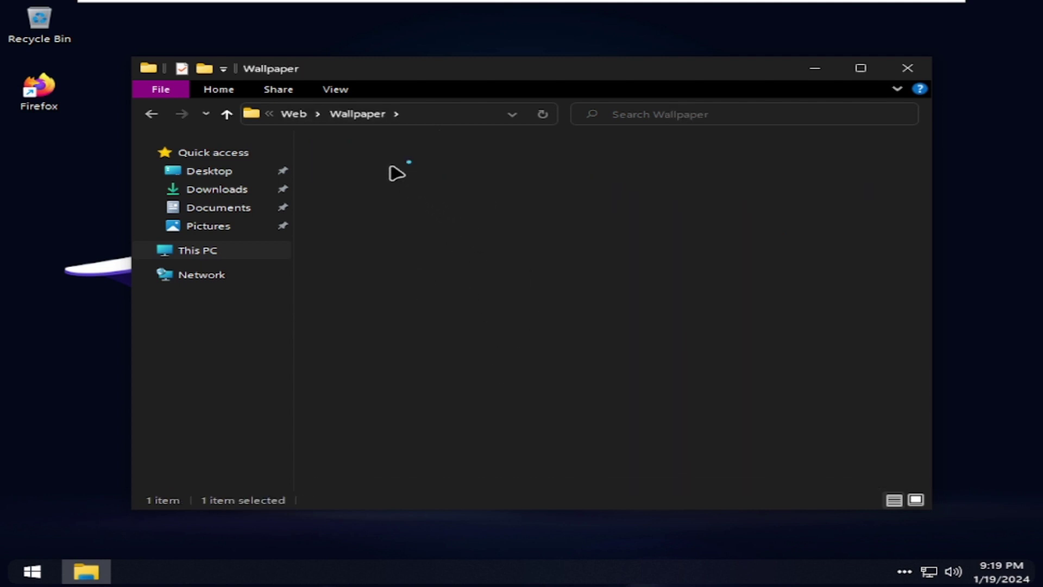
left_click_drag(596, 311, 356, 179)
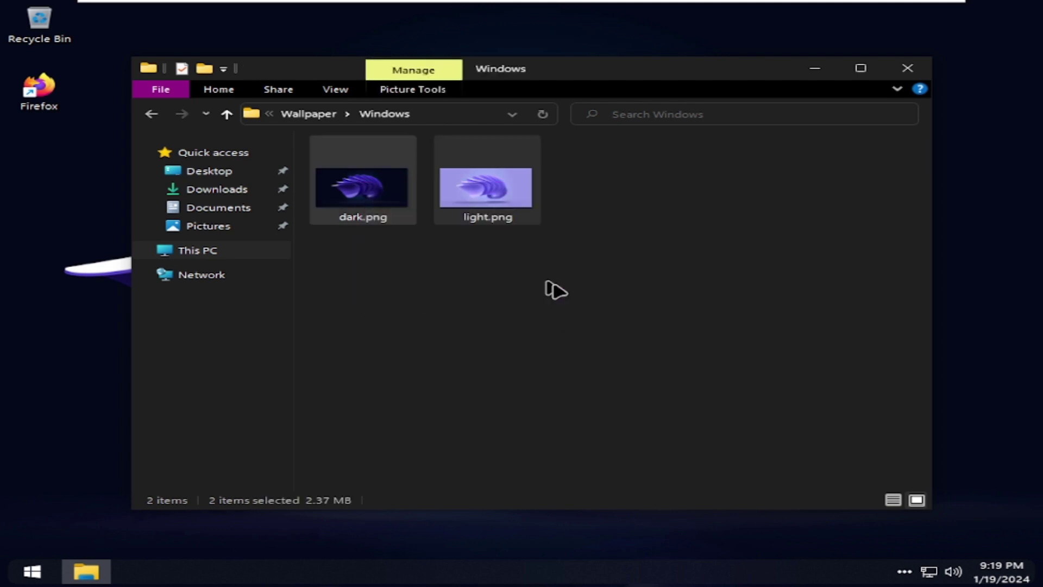
Open dark.png in Paint to view the wallpaper, and close Paint
left_click(356, 202)
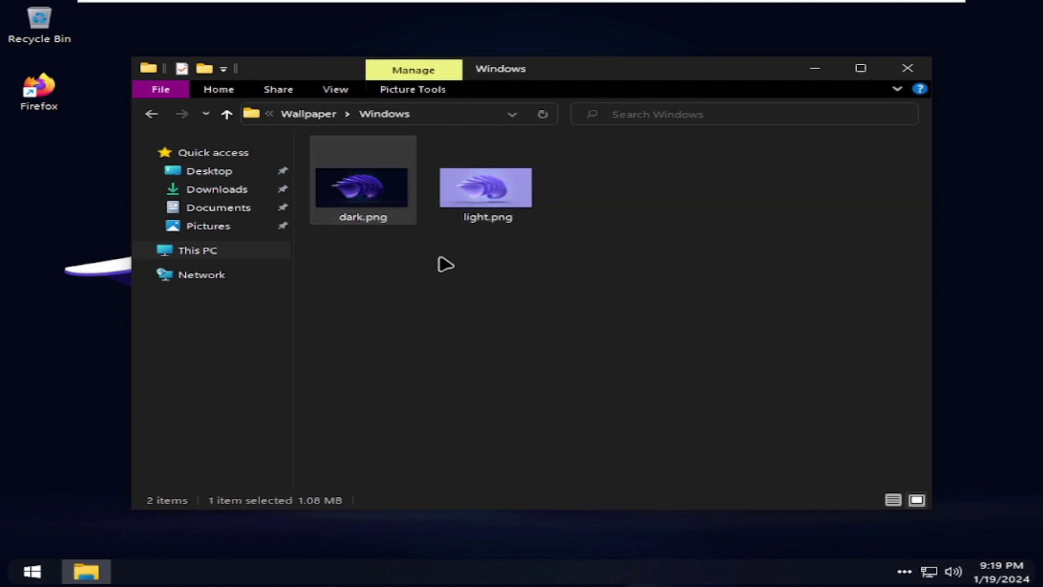
left_click(378, 296)
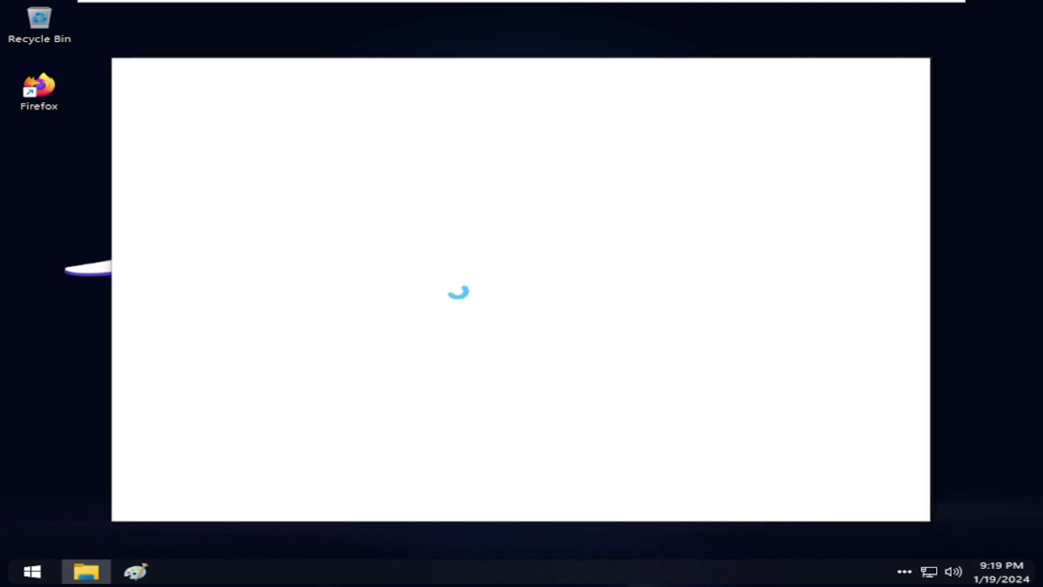
key("alt+Tab")
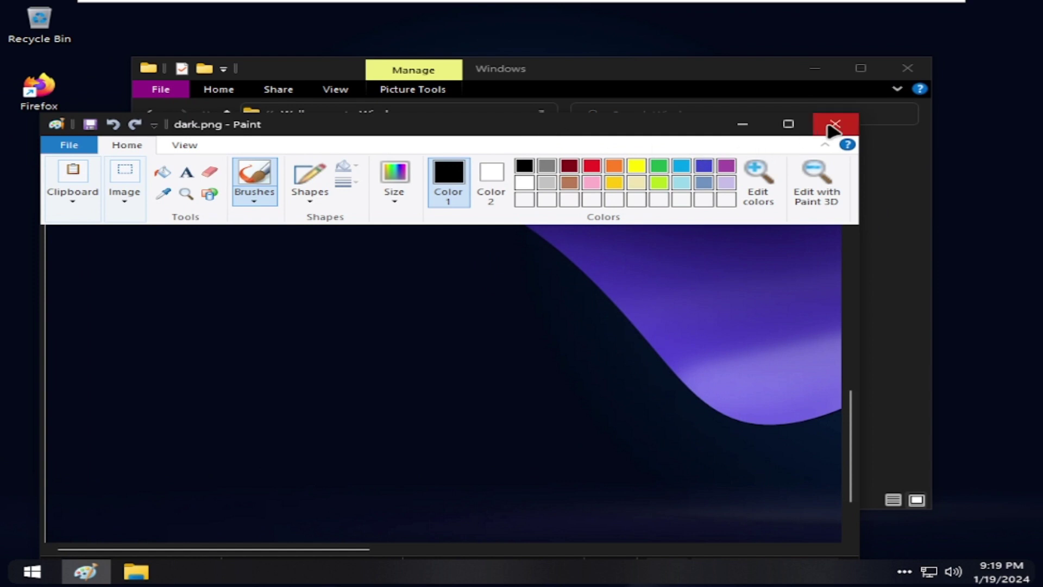
left_click(829, 127)
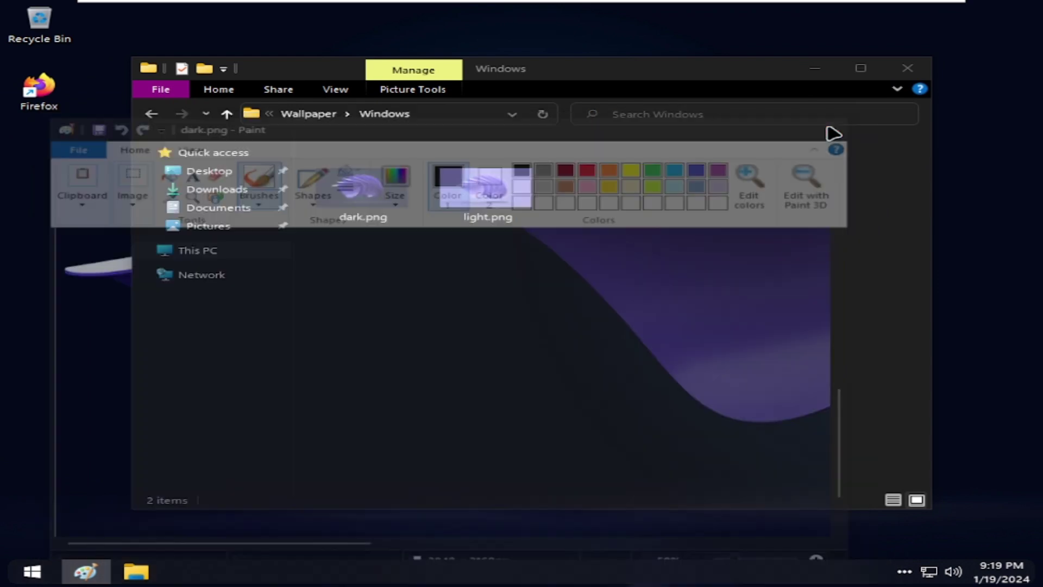
Go back to the parent Wallpaper folder and close File Explorer
key("BackSpace")
key("BackSpace")
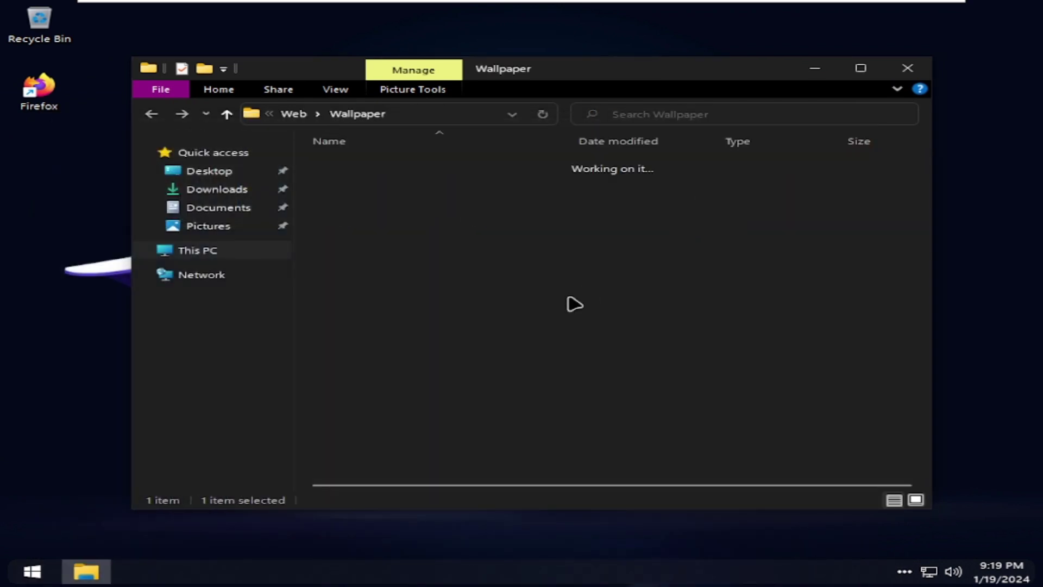
key("alt+F4")
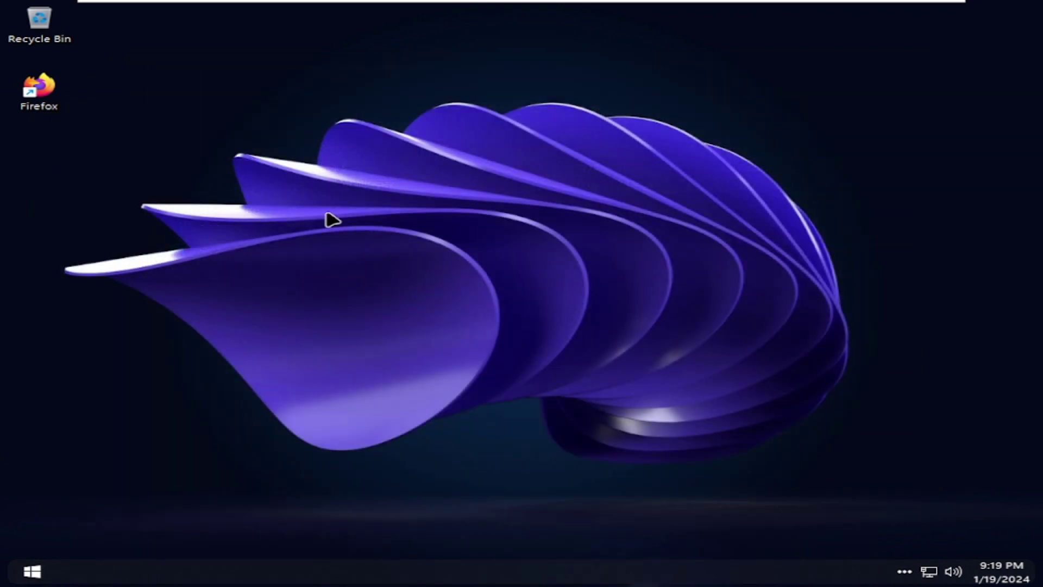
left_click_drag(425, 298, 662, 424)
left_click_drag(604, 440, 391, 308)
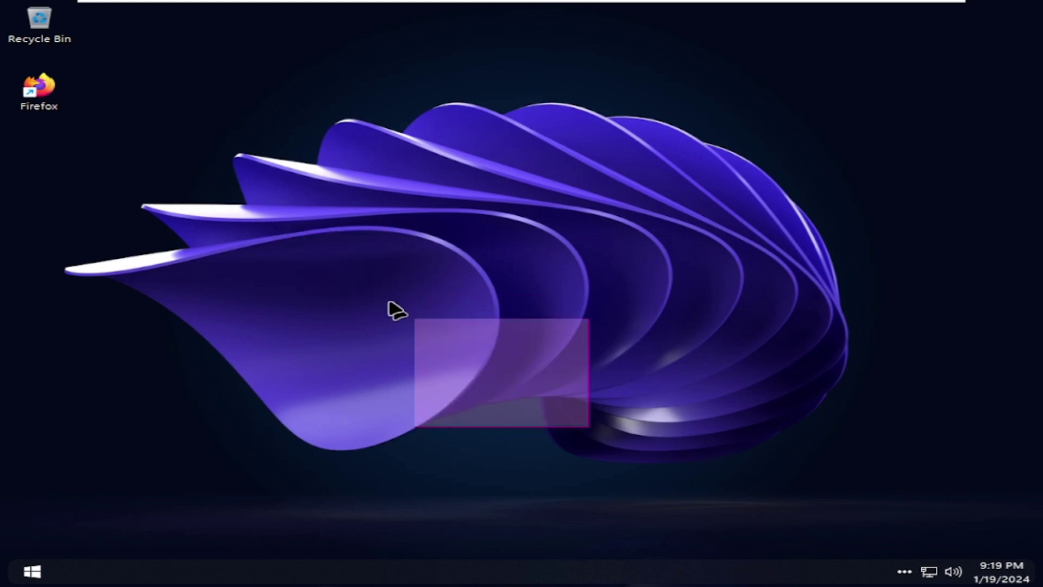
left_click_drag(262, 237, 394, 296)
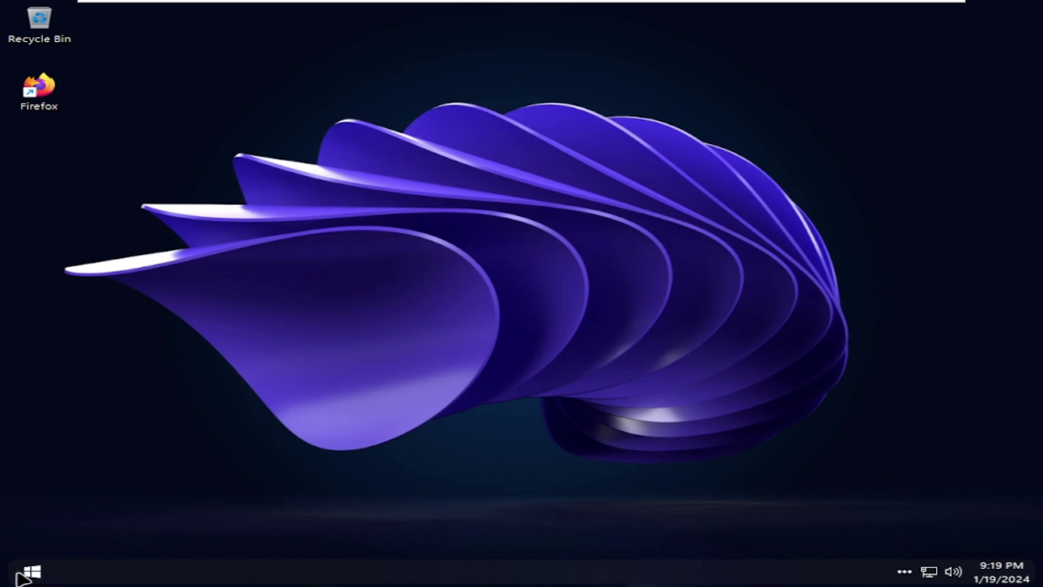
Shut down the Modern 10 system and acknowledge the Goodbye! message on the Windows XP desktop
left_click(32, 572)
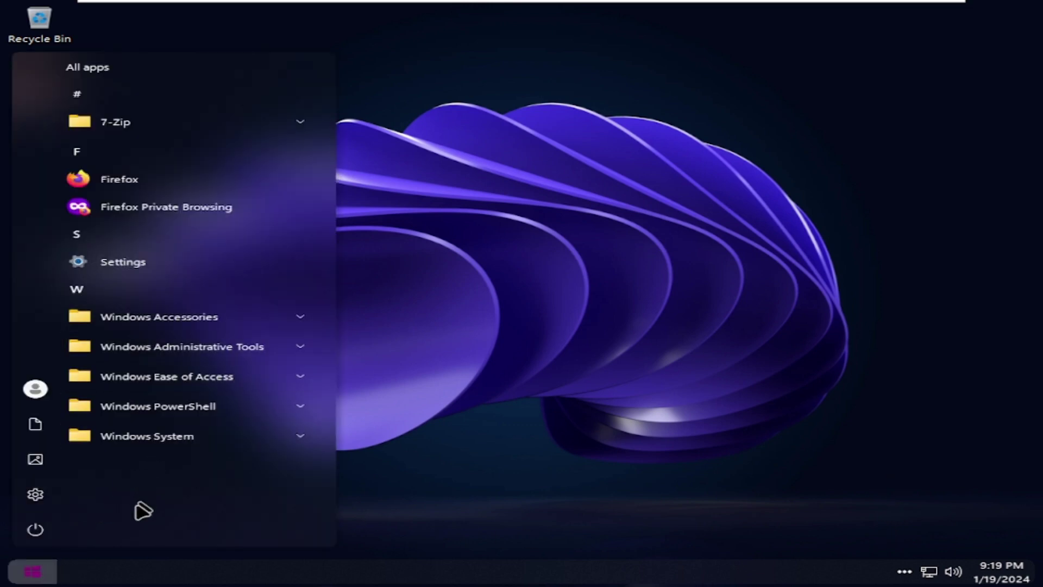
left_click(38, 529)
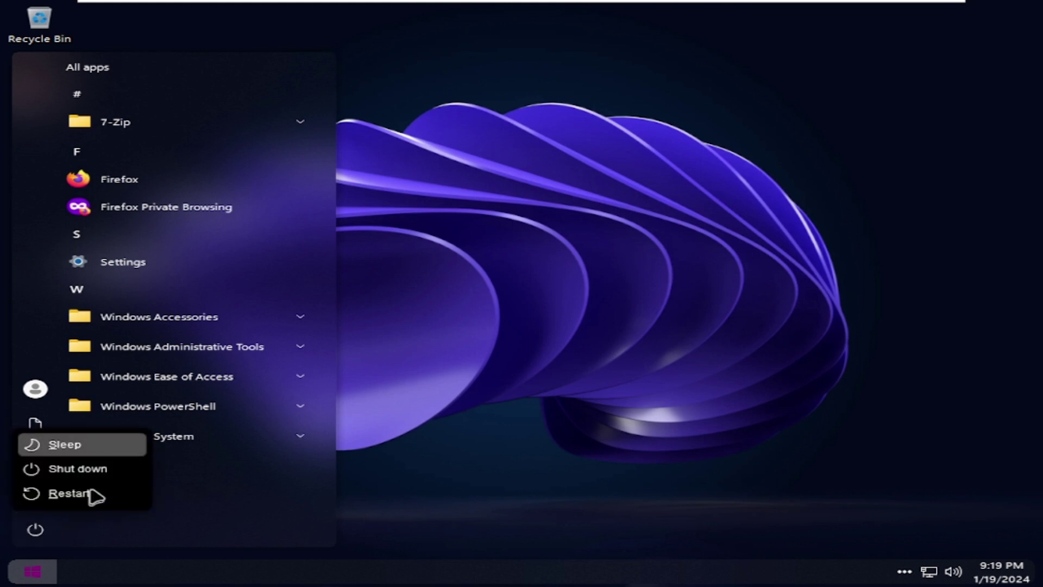
left_click(92, 470)
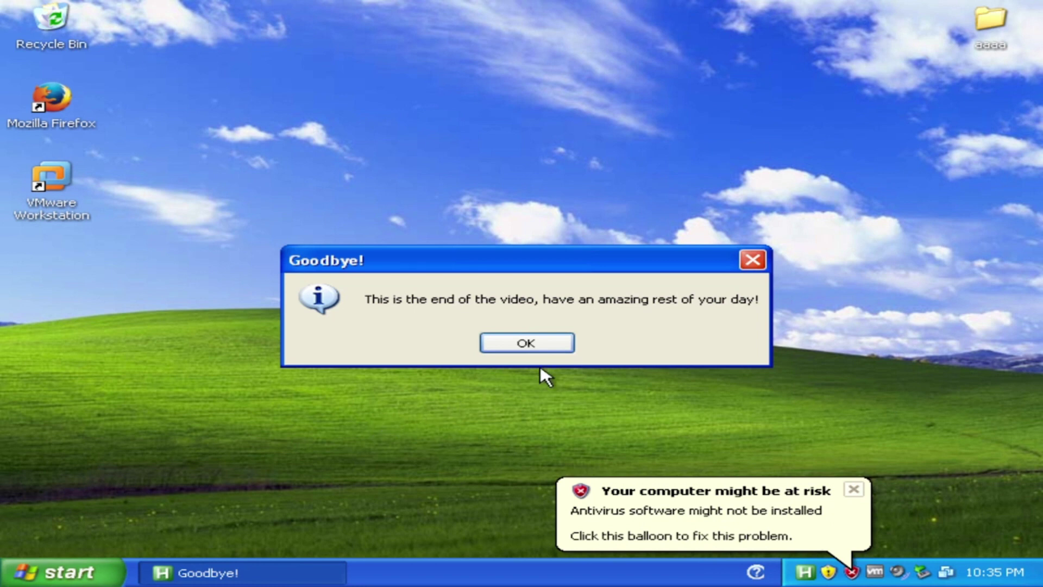
left_click(559, 338)
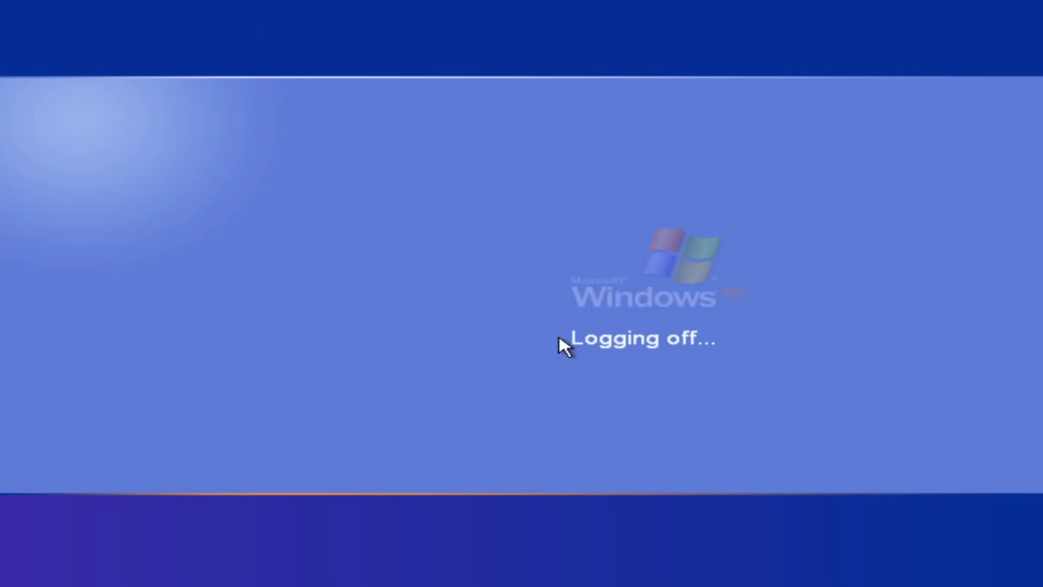